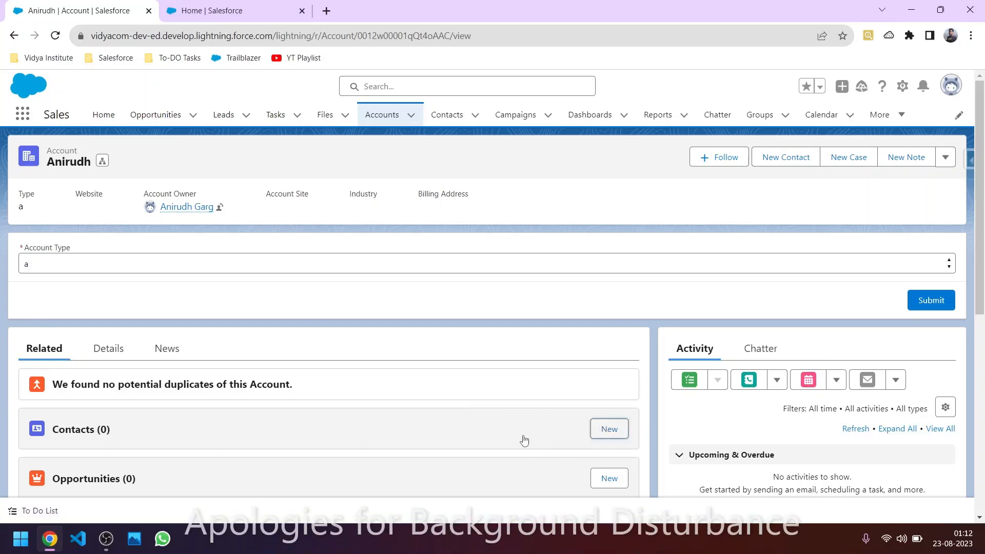
Step: Try the New Contact form from the account and Contacts list, cancel it, and reopen the account record
{"action": "left_click", "coordinate": [609, 429]}
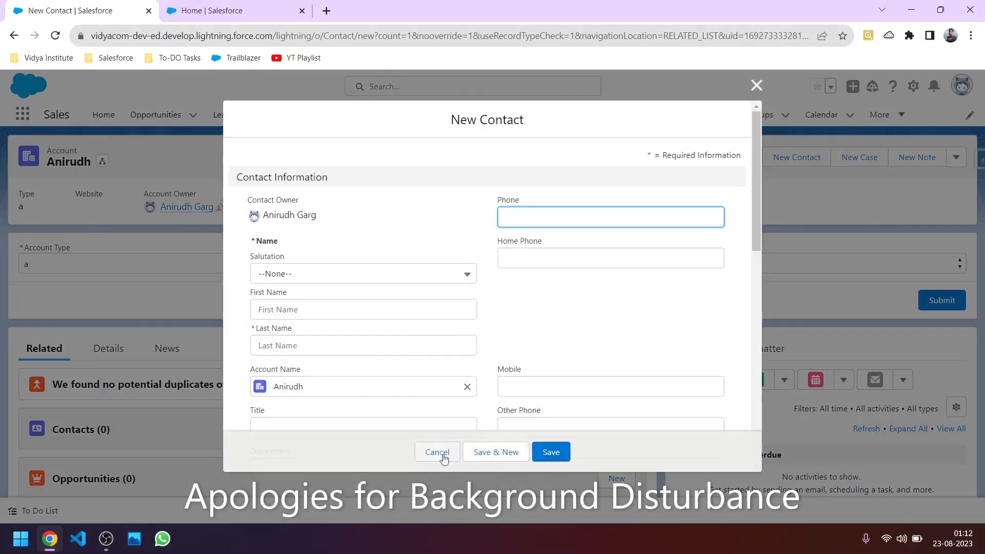
{"action": "left_click", "coordinate": [443, 458]}
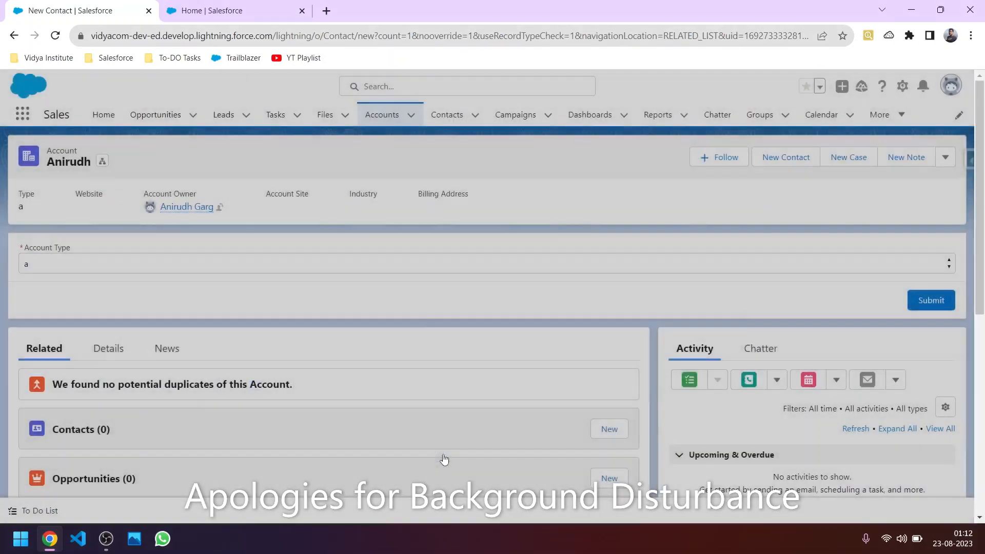
{"action": "left_click", "coordinate": [448, 118]}
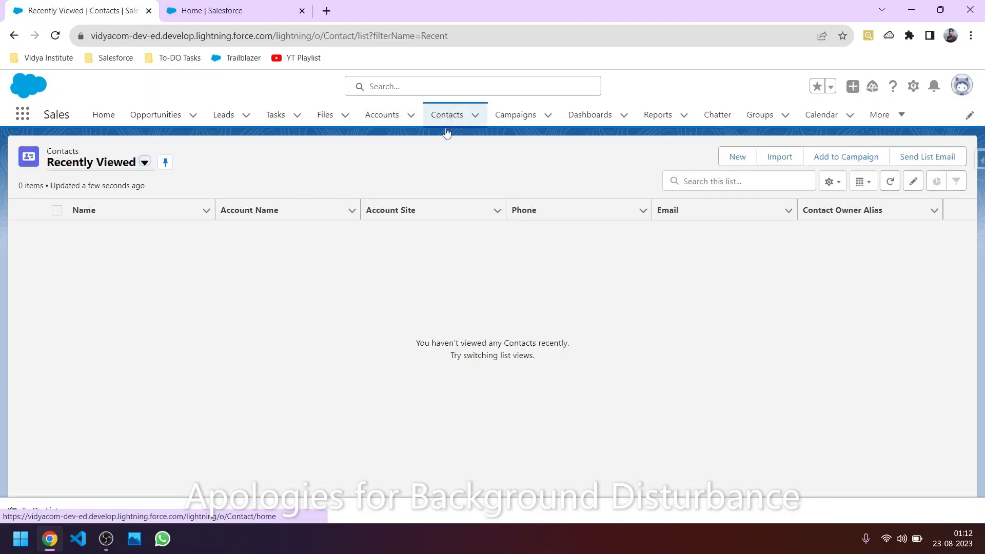
{"action": "left_click", "coordinate": [734, 157]}
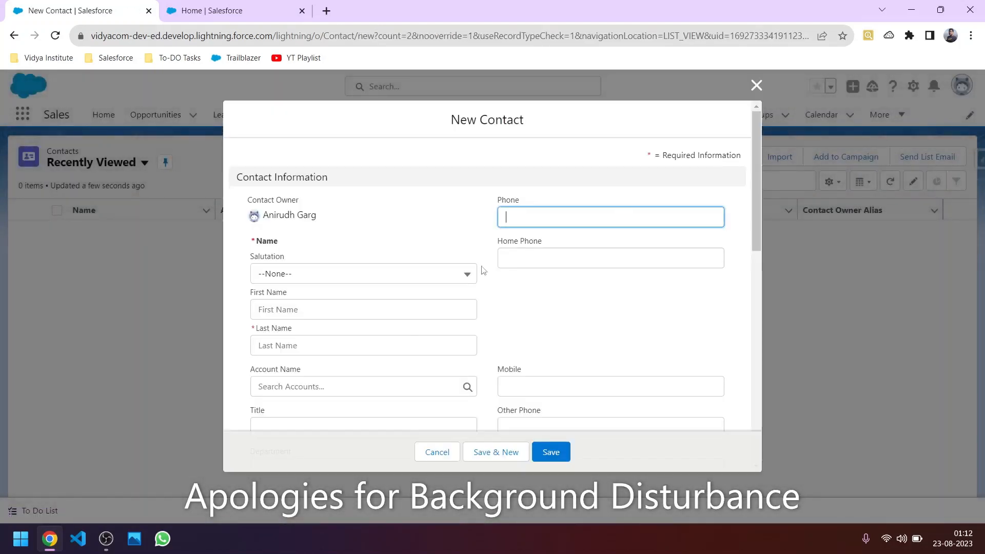
{"action": "scroll", "coordinate": [325, 340], "scroll_direction": "down", "scroll_amount": 1}
{"action": "left_click", "coordinate": [292, 326]}
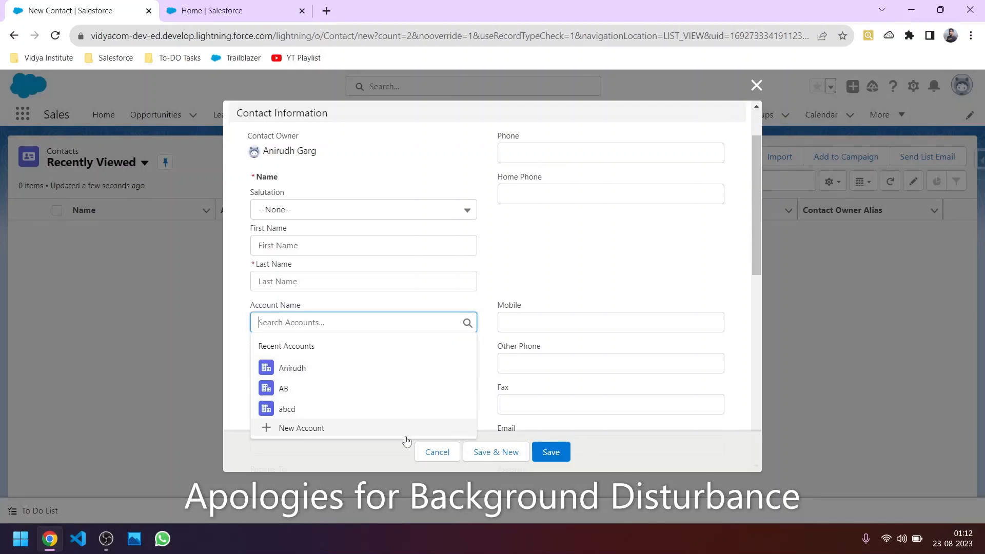
{"action": "left_click", "coordinate": [433, 456]}
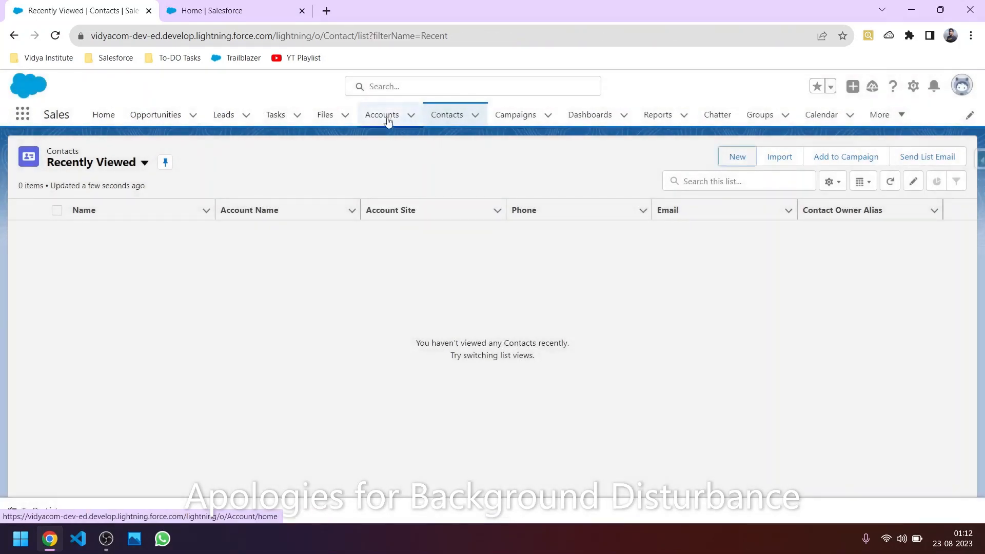
{"action": "left_click", "coordinate": [386, 120]}
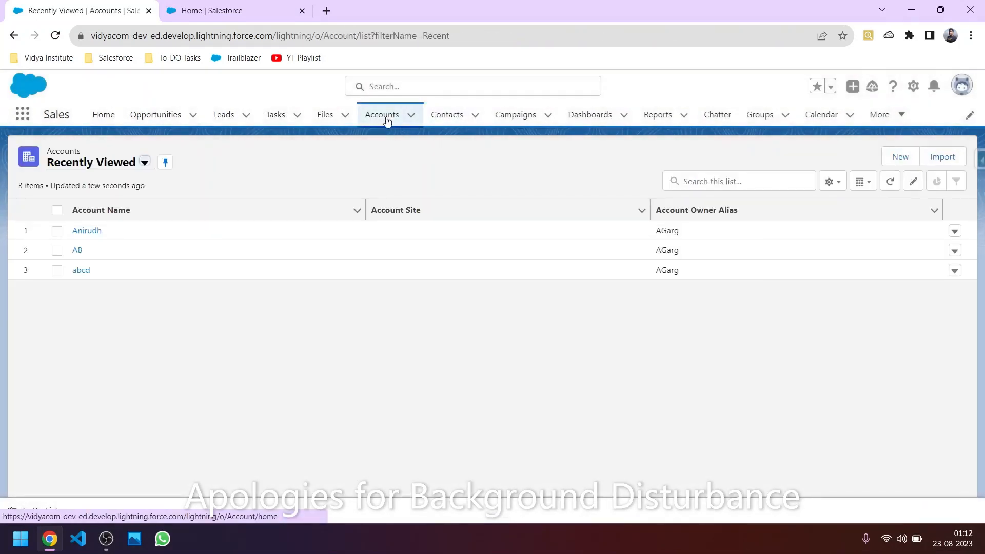
{"action": "left_click", "coordinate": [87, 231]}
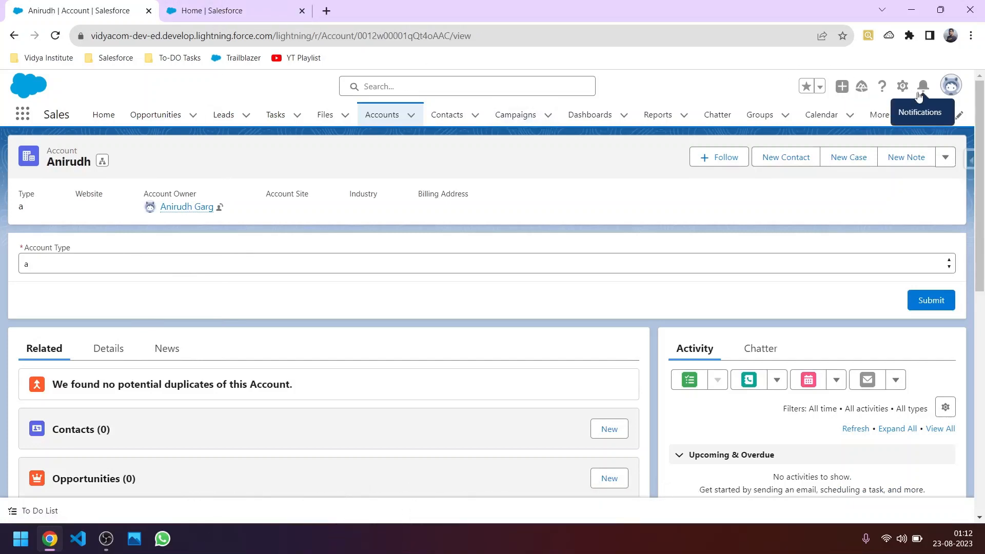
Step: Open Setup in a new tab, close the old Home tab, and reach Flows via Quick Find 'flow'
{"action": "left_click", "coordinate": [901, 89]}
{"action": "left_click", "coordinate": [861, 123]}
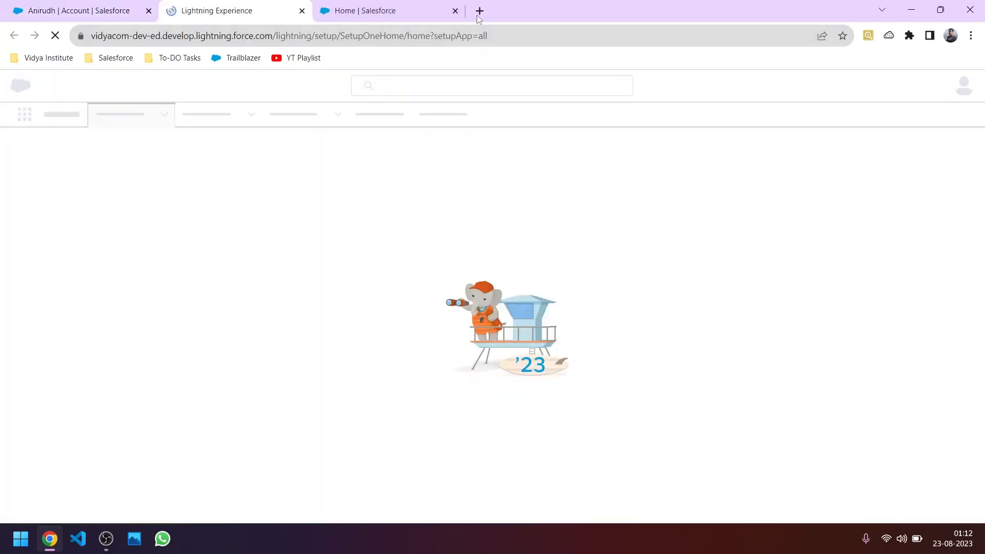
{"action": "left_click", "coordinate": [455, 11]}
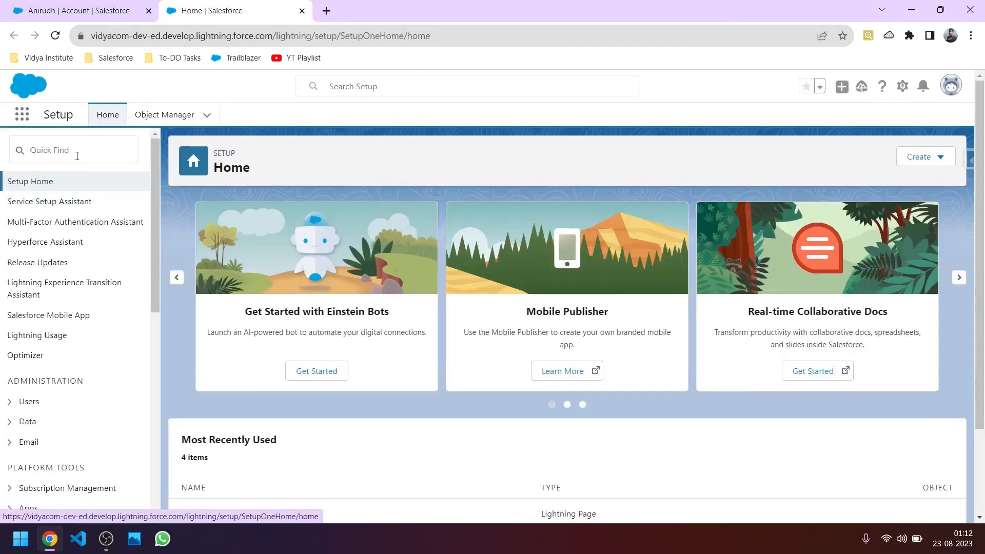
{"action": "left_click", "coordinate": [77, 156]}
{"action": "type", "text": "fl"}
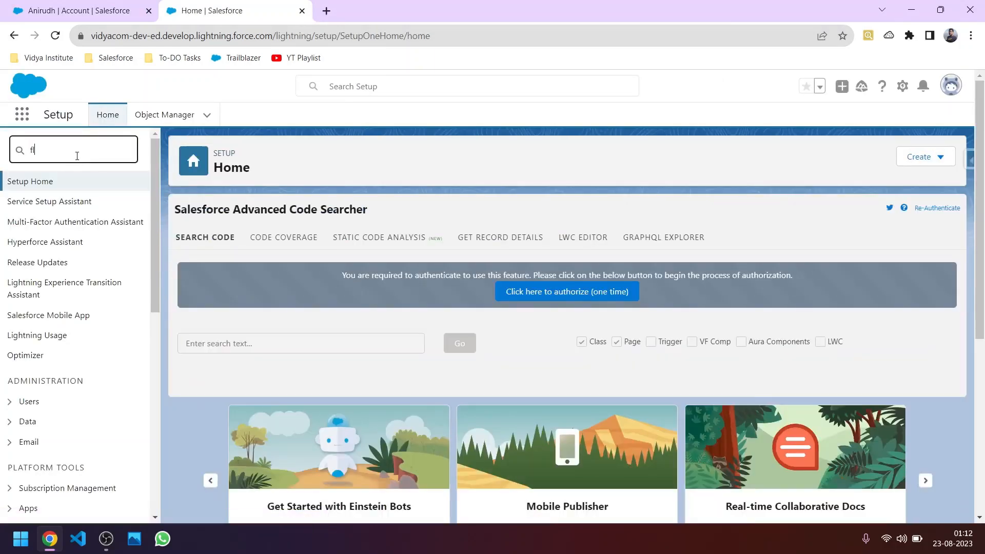
{"action": "type", "text": "ow"}
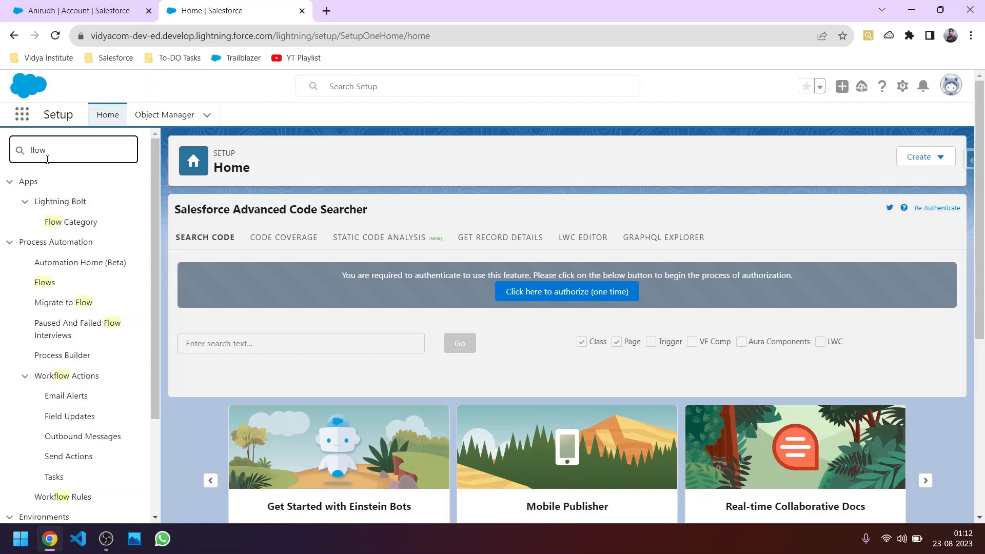
{"action": "left_click", "coordinate": [51, 288]}
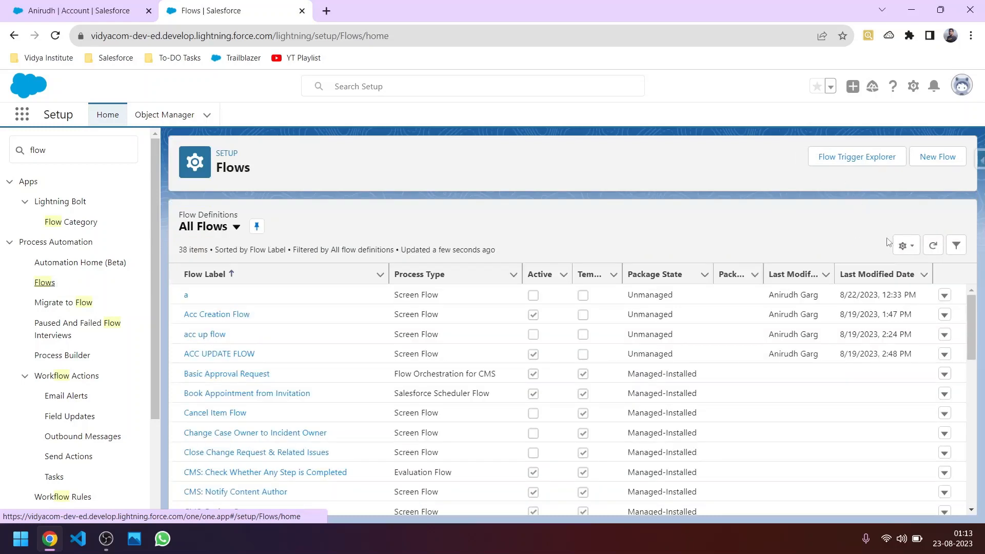
Step: Create a new Screen Flow, add a Screen element after Start, then switch to the account tab
{"action": "left_click", "coordinate": [931, 160]}
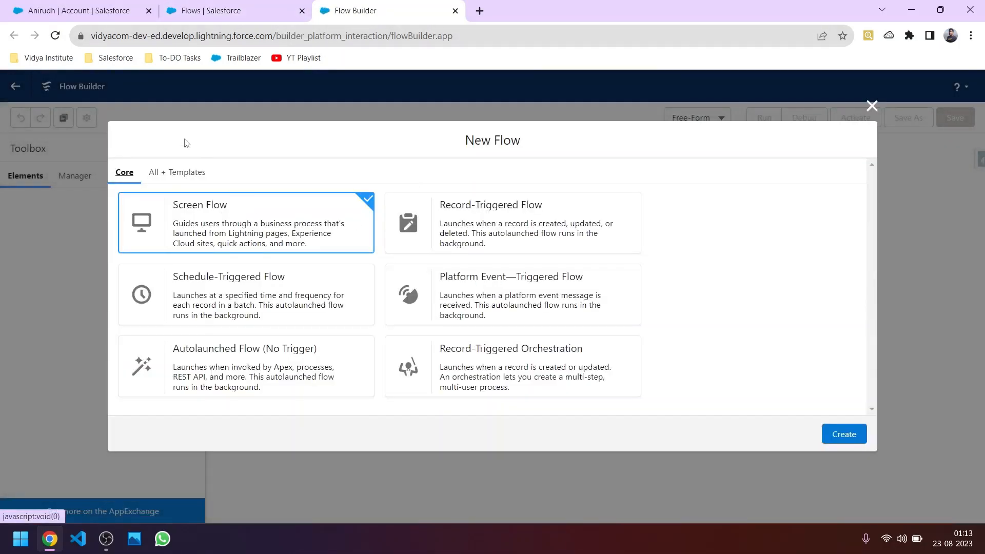
{"action": "left_click", "coordinate": [69, 15]}
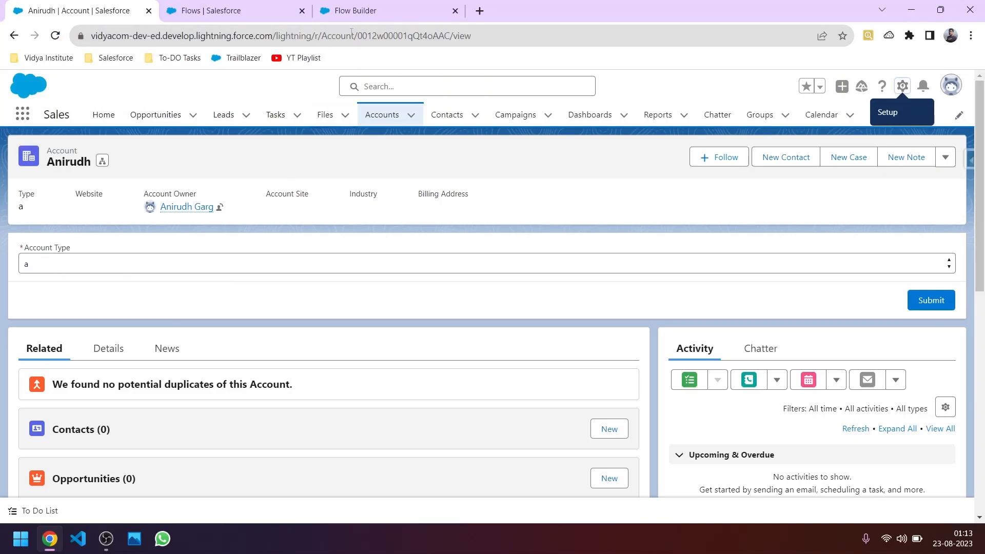
{"action": "left_click", "coordinate": [356, 11]}
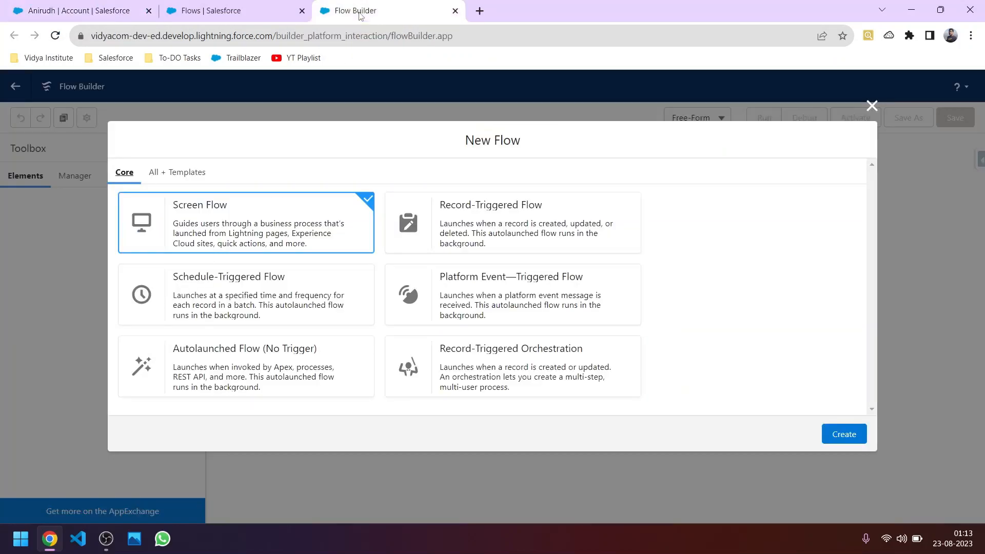
{"action": "left_click", "coordinate": [850, 442]}
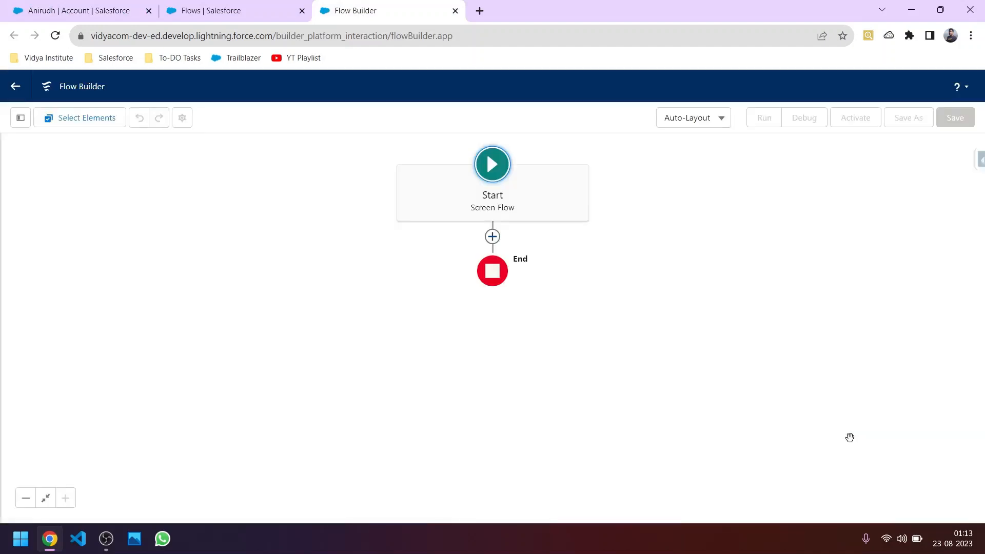
{"action": "left_click", "coordinate": [492, 237]}
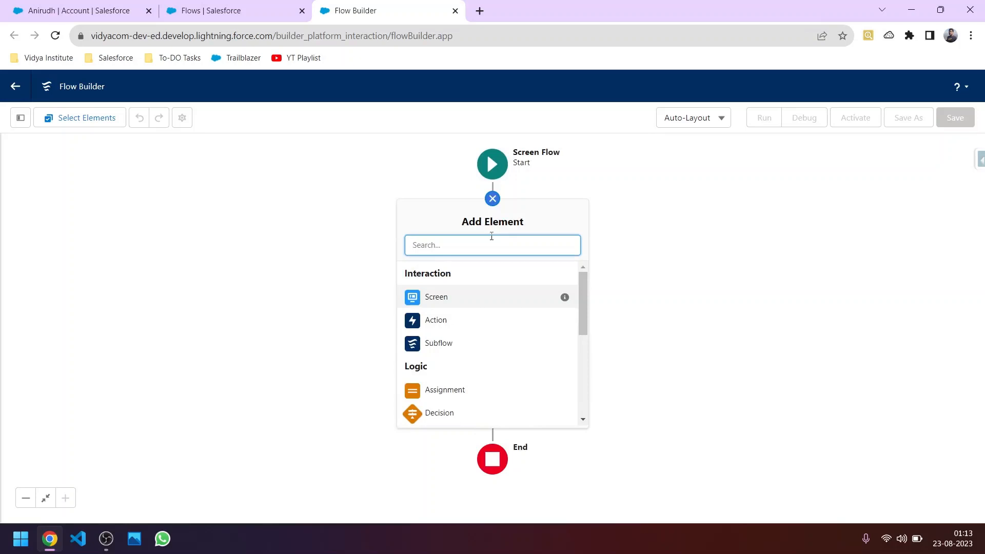
{"action": "left_click", "coordinate": [448, 297]}
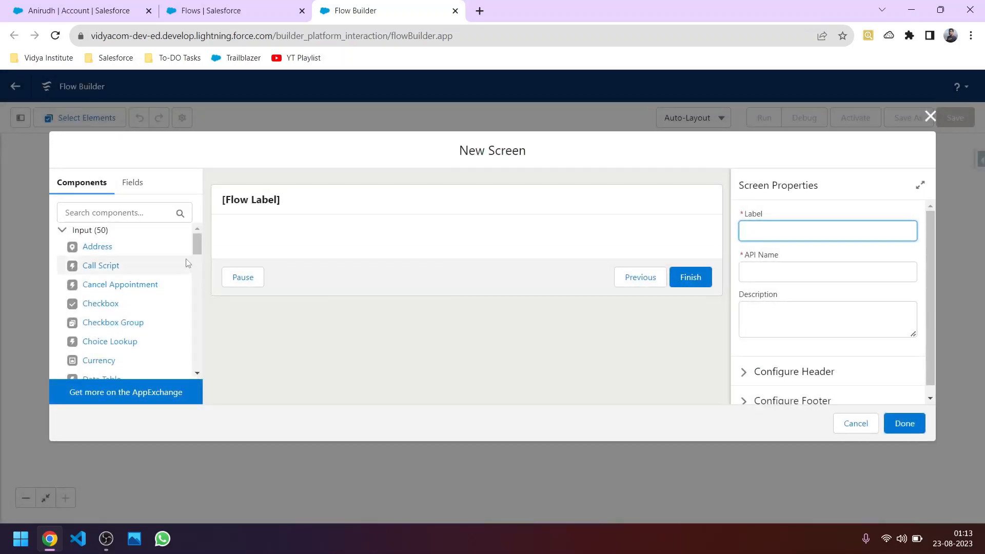
{"action": "left_click", "coordinate": [77, 10]}
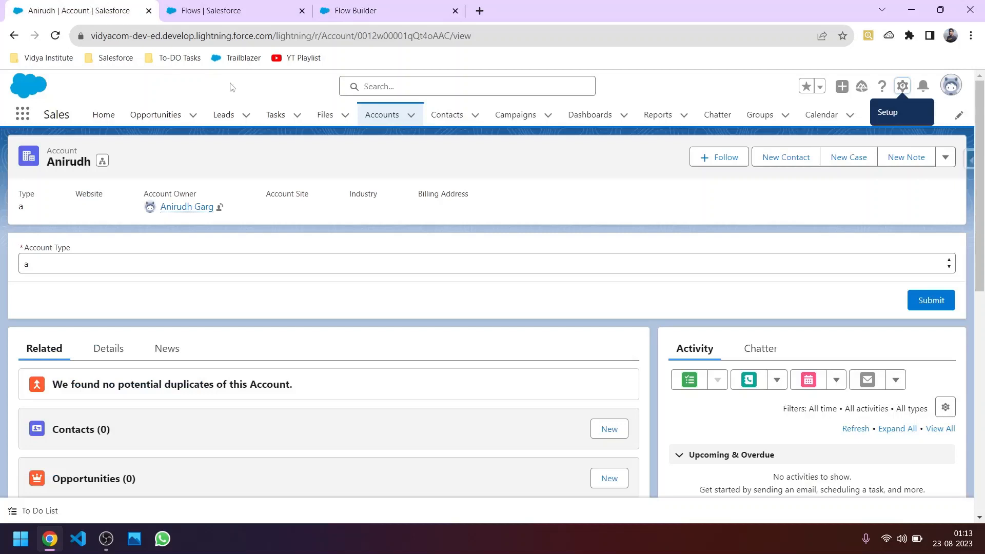
Step: Browse the New Contact form's fields and Lead Source options, close it unsaved, and return to Flow Builder
{"action": "left_click", "coordinate": [430, 117]}
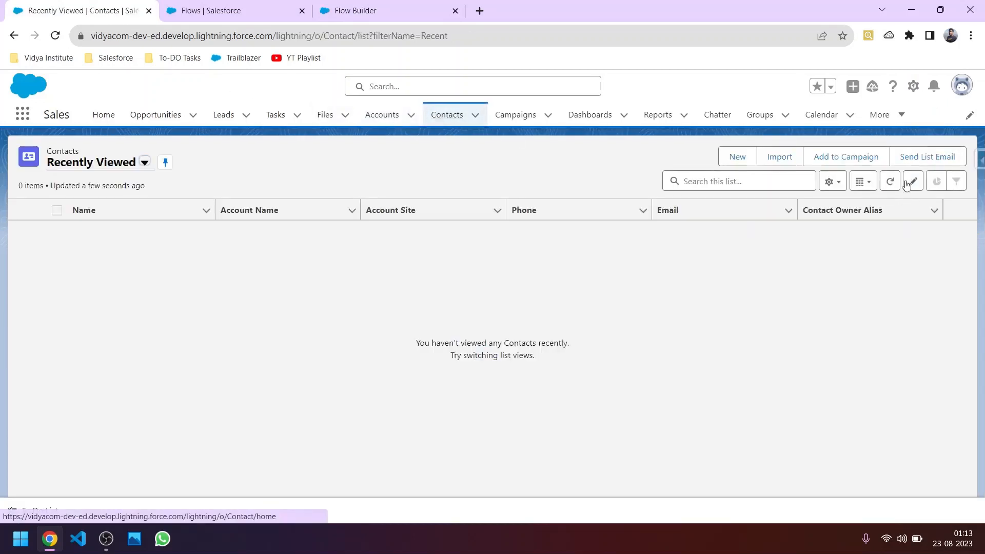
{"action": "left_click", "coordinate": [737, 157]}
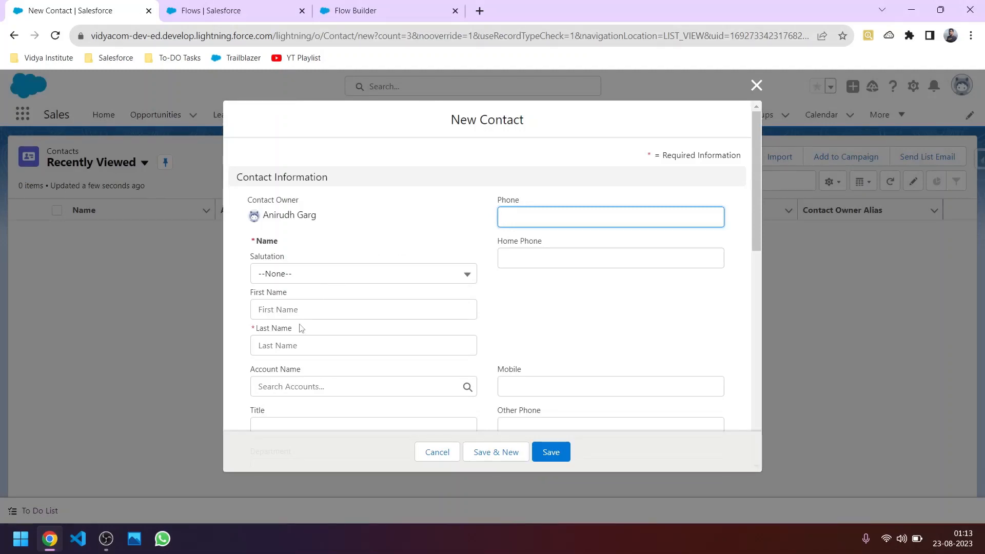
{"action": "scroll", "coordinate": [331, 330], "scroll_direction": "down", "scroll_amount": 10}
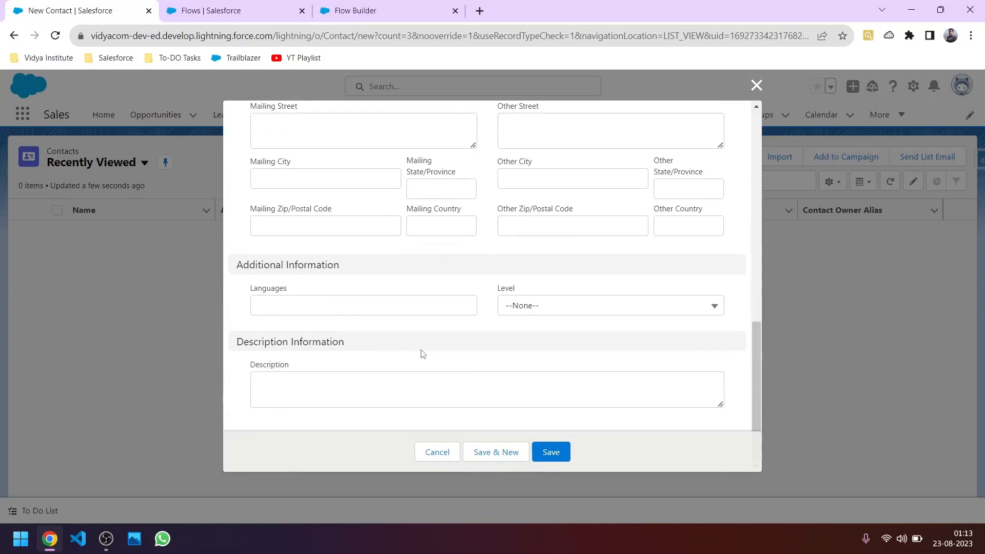
{"action": "scroll", "coordinate": [421, 350], "scroll_direction": "up", "scroll_amount": 10}
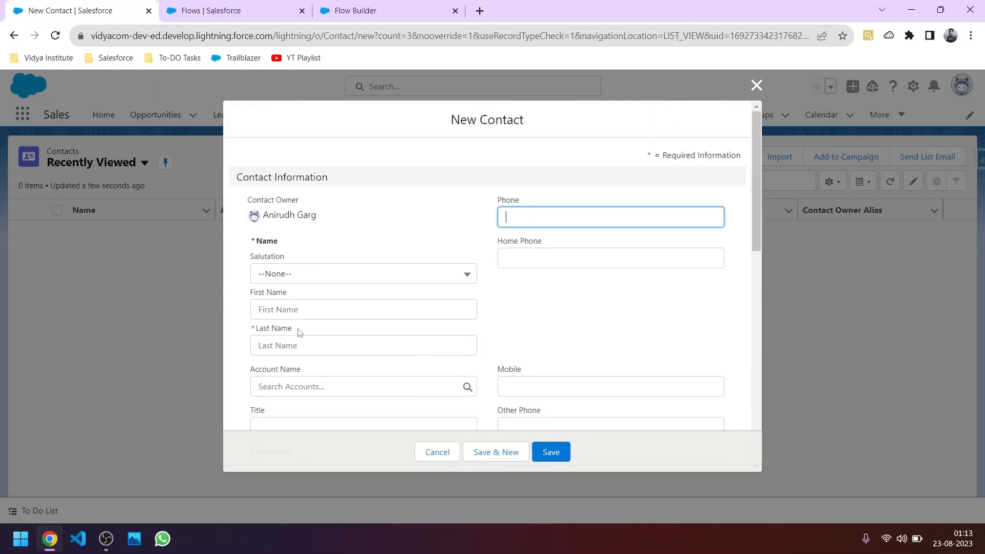
{"action": "scroll", "coordinate": [303, 343], "scroll_direction": "down", "scroll_amount": 5}
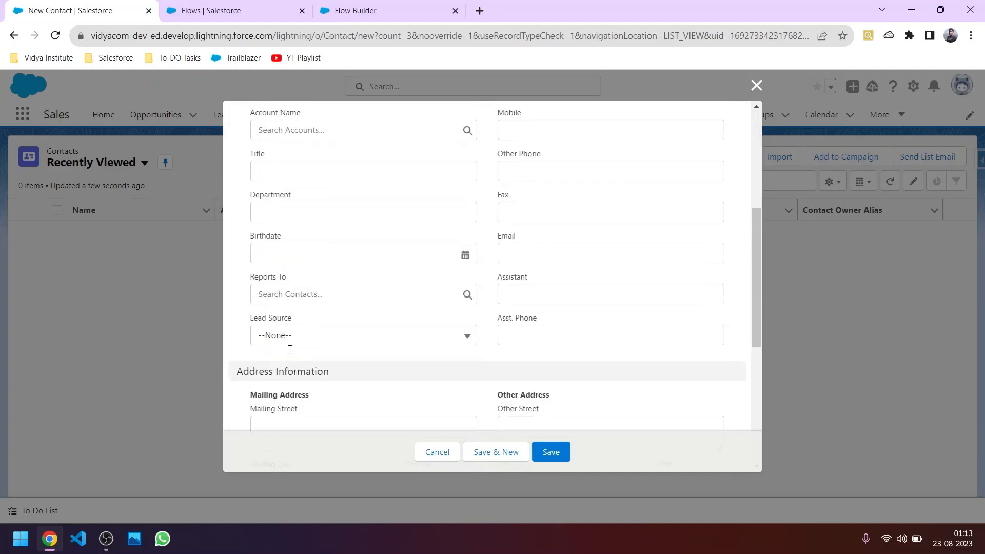
{"action": "left_click", "coordinate": [304, 336]}
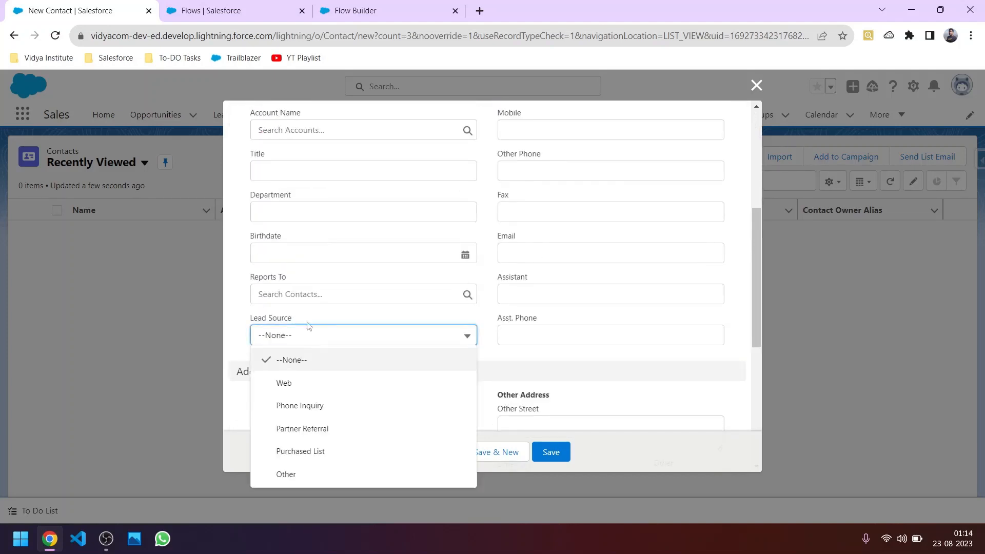
{"action": "left_click", "coordinate": [756, 86]}
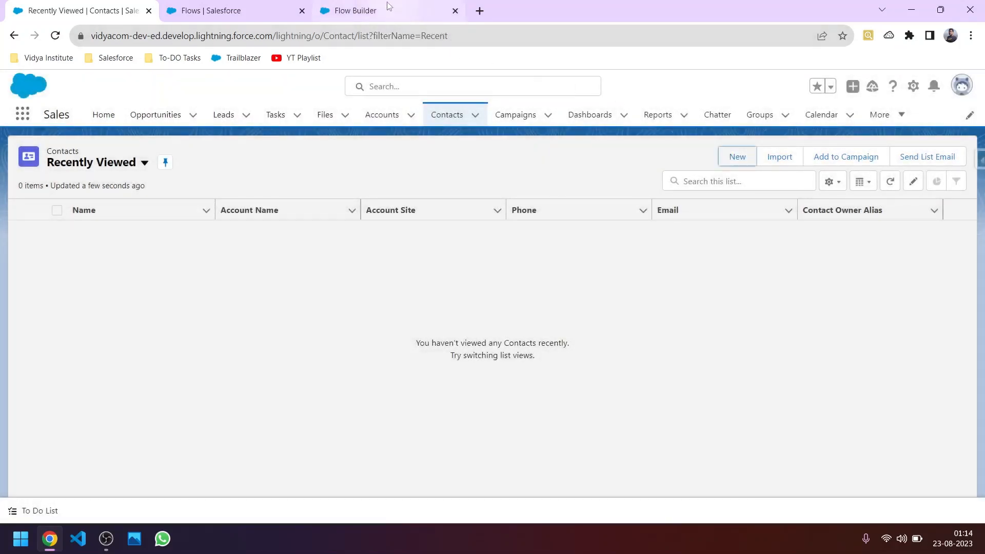
{"action": "left_click", "coordinate": [388, 6]}
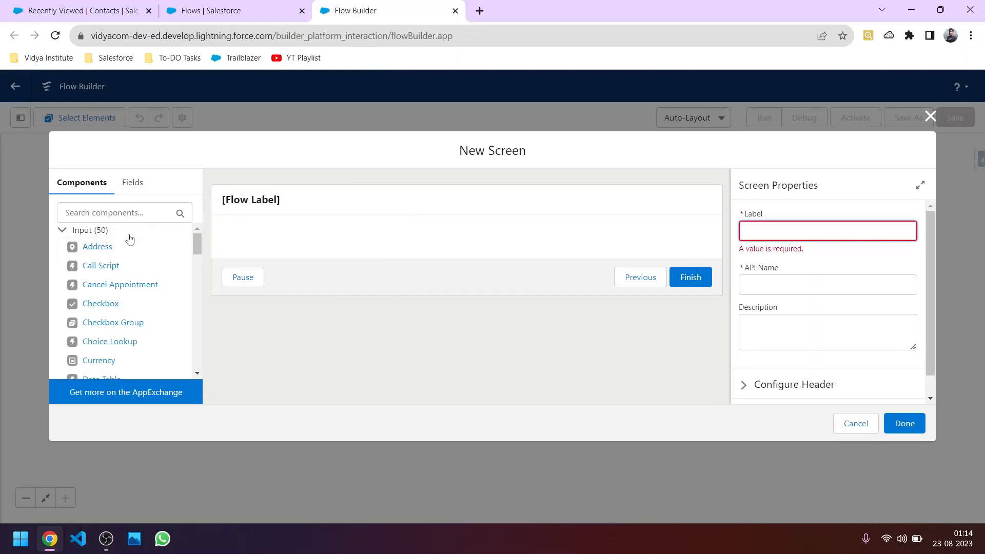
Step: Search components for 'text', add a Text input to the screen, then clear the search box
{"action": "left_click", "coordinate": [115, 211]}
{"action": "type", "text": "text"}
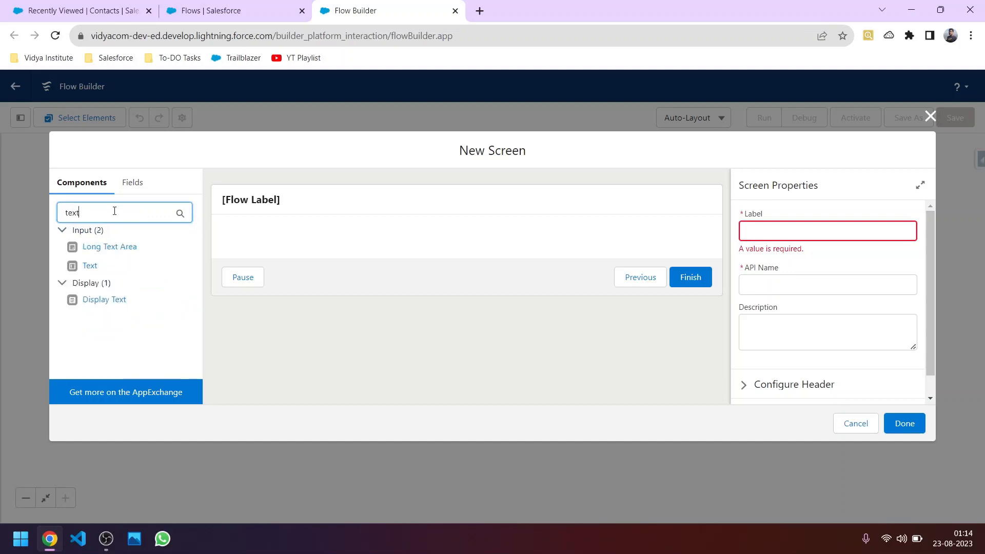
{"action": "left_click", "coordinate": [90, 265]}
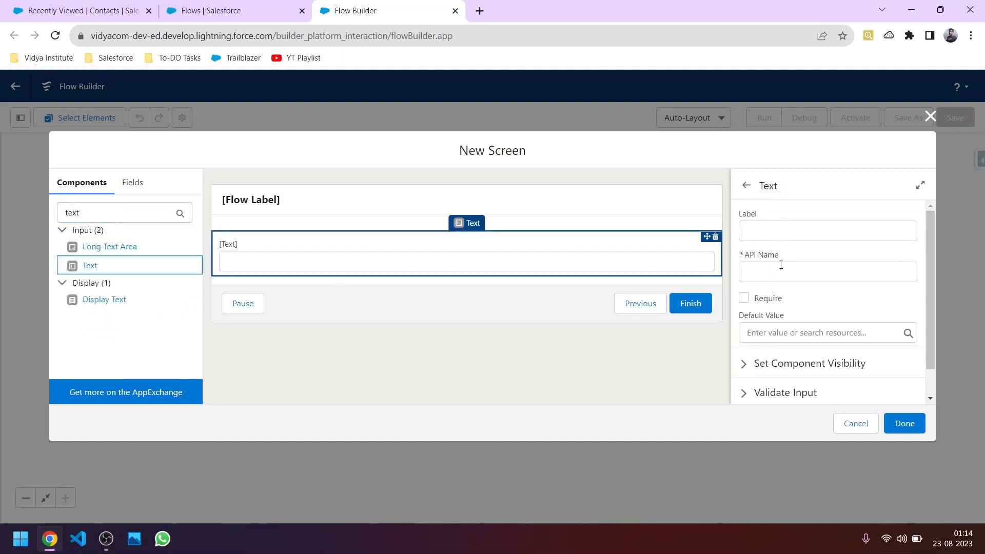
{"action": "left_click", "coordinate": [766, 232]}
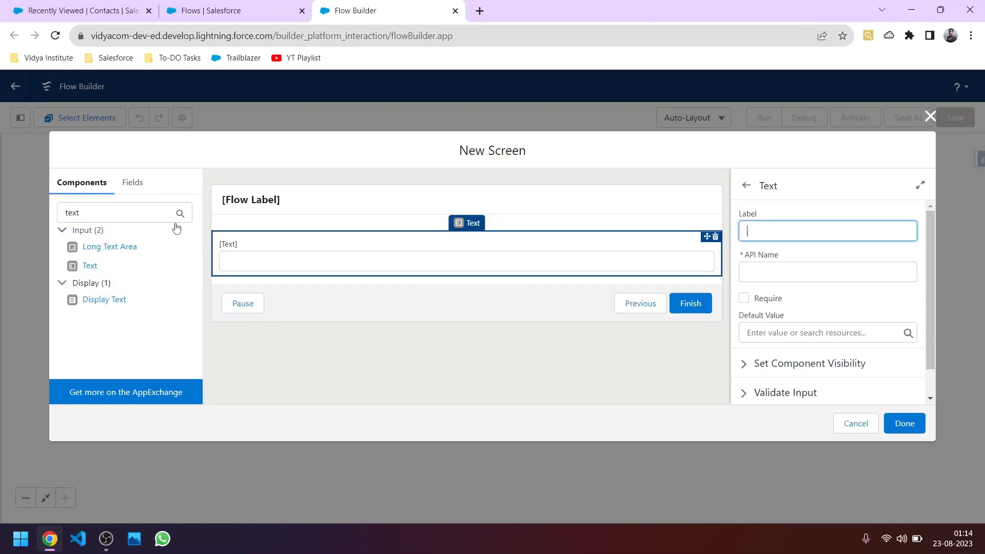
{"action": "left_click", "coordinate": [96, 214]}
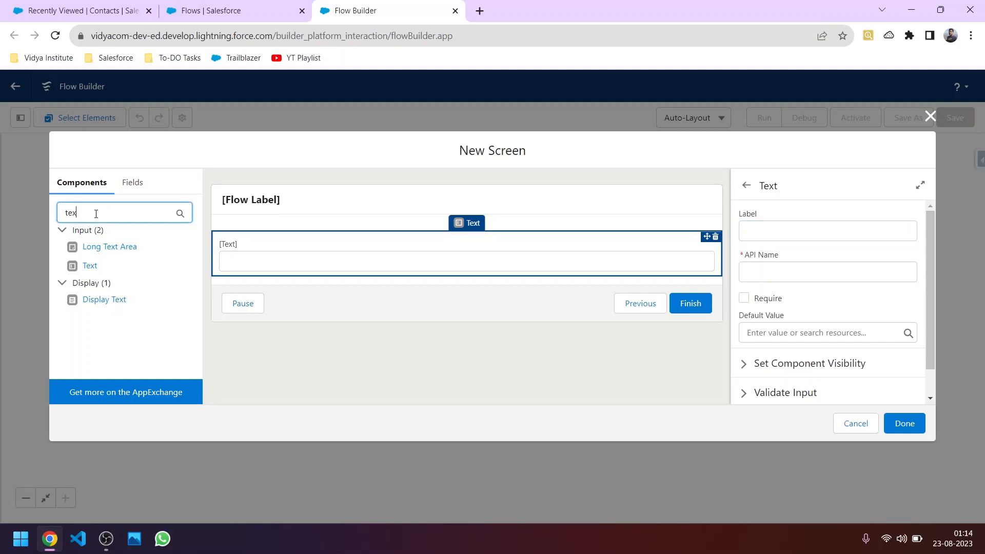
{"action": "key", "text": "BackSpace"}
{"action": "key", "text": "BackSpace"}
{"action": "key", "text": "BackSpace"}
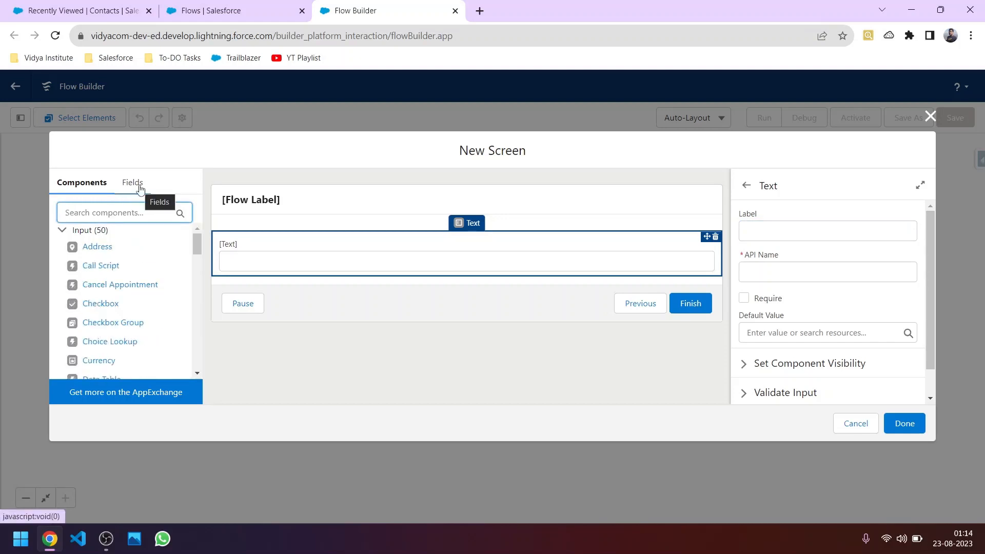
Step: Create a new Contact record variable, contactrecordvariable, as the source for the screen's fields
{"action": "left_click", "coordinate": [133, 183]}
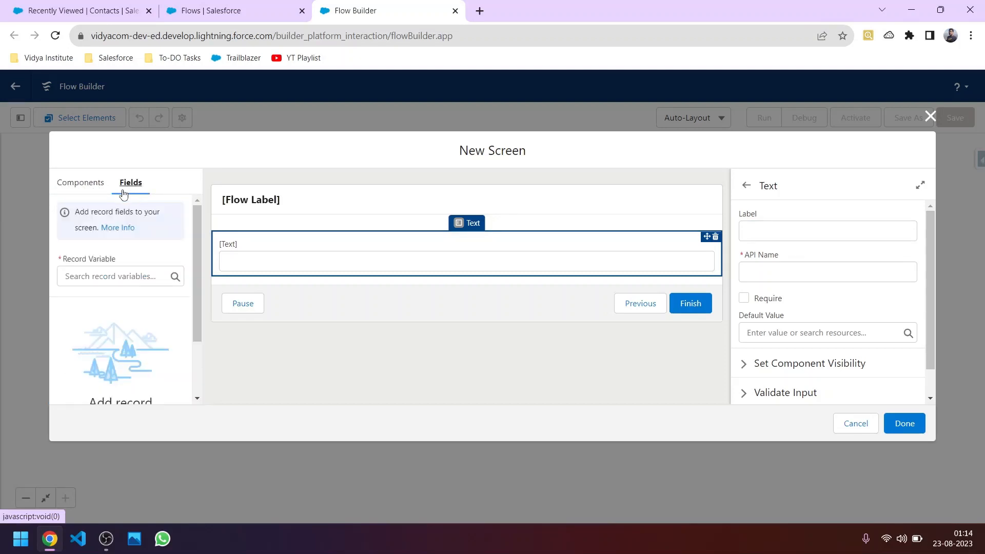
{"action": "left_click", "coordinate": [132, 277]}
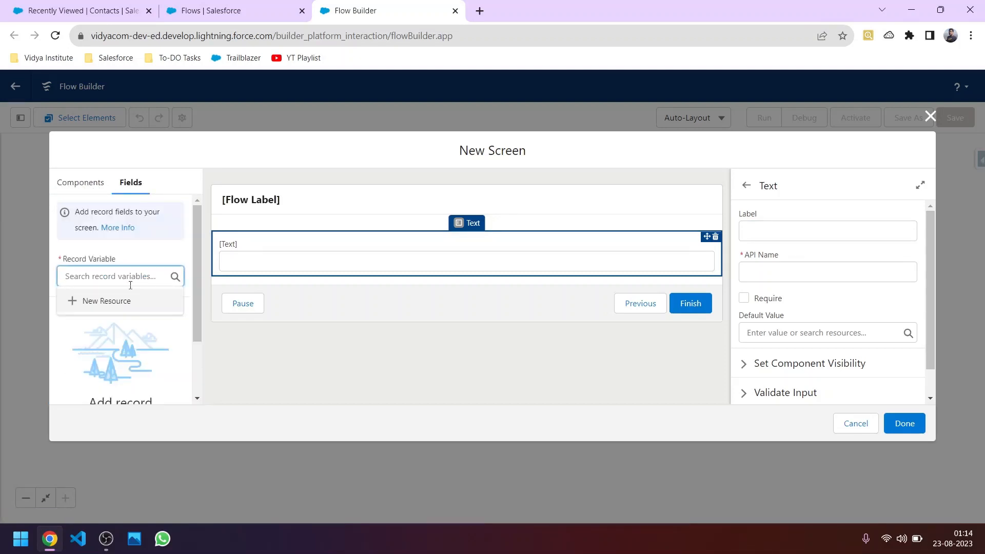
{"action": "left_click", "coordinate": [128, 304]}
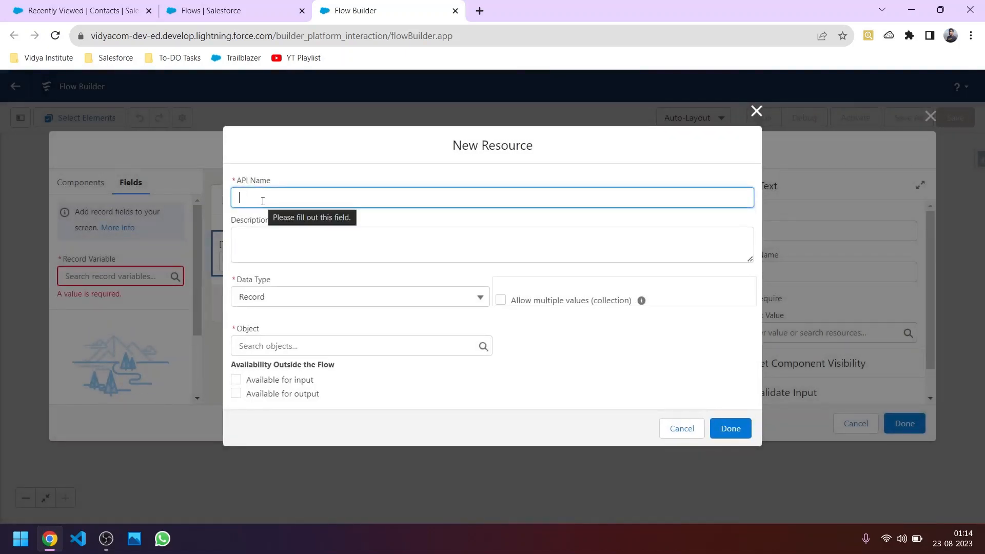
{"action": "type", "text": "co"}
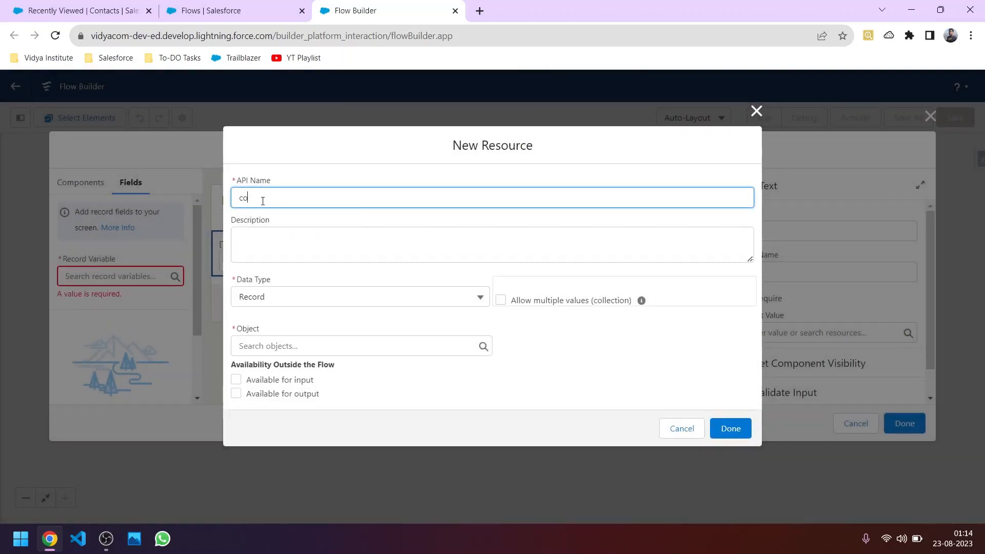
{"action": "type", "text": "ntact record variable"}
{"action": "left_click", "coordinate": [292, 347]}
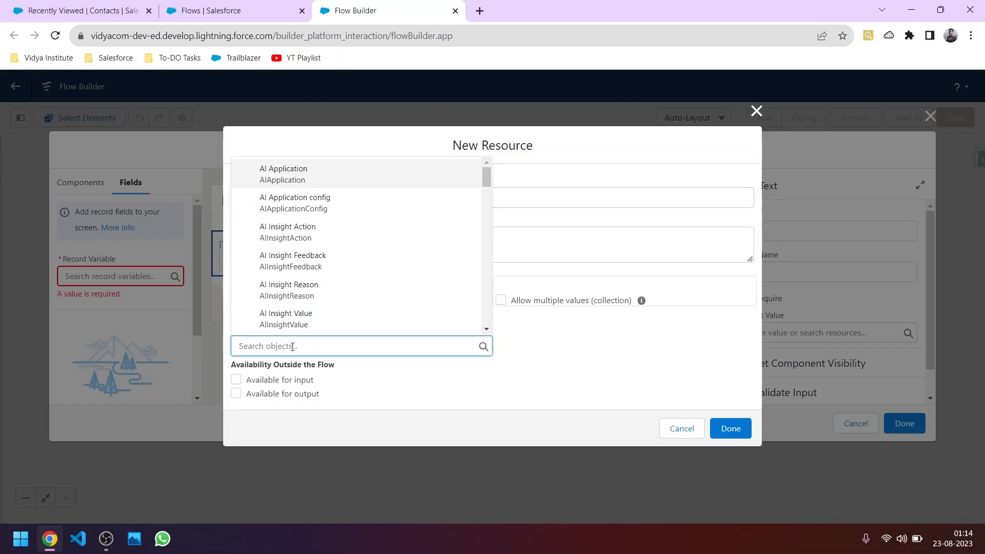
{"action": "type", "text": "contact"}
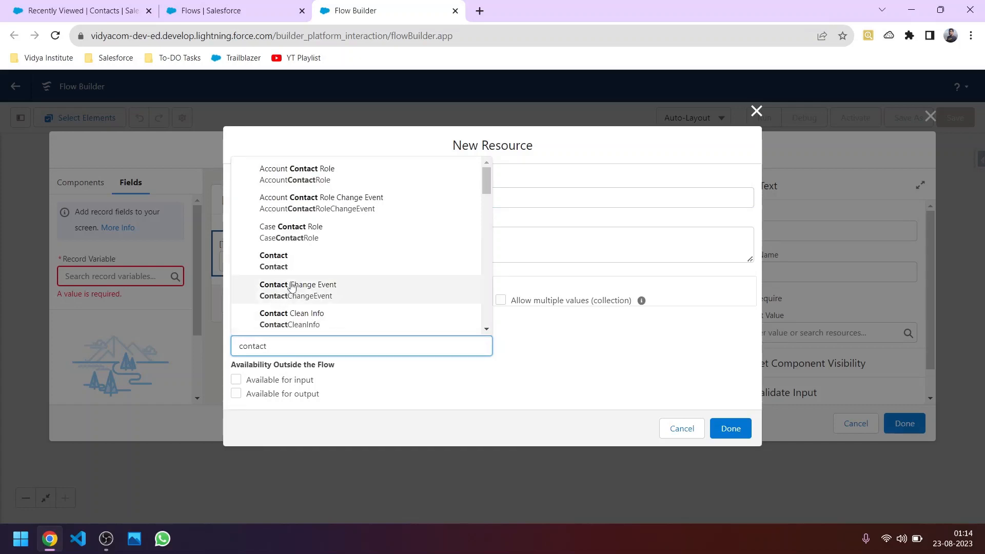
{"action": "left_click", "coordinate": [287, 265]}
{"action": "left_click", "coordinate": [723, 421]}
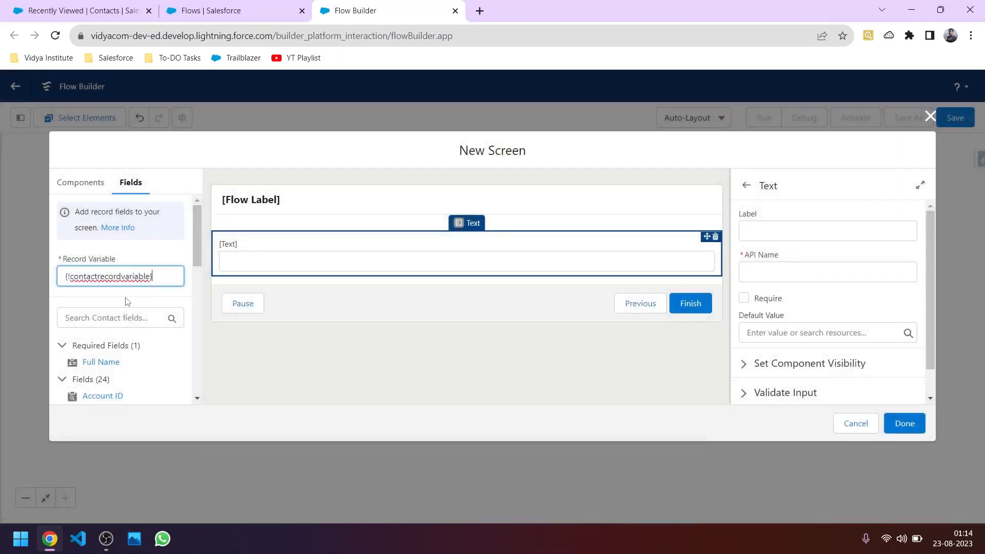
Step: Search the Contact fields for 'na' and add Full Name to the screen
{"action": "scroll", "coordinate": [127, 301], "scroll_direction": "down", "scroll_amount": 1}
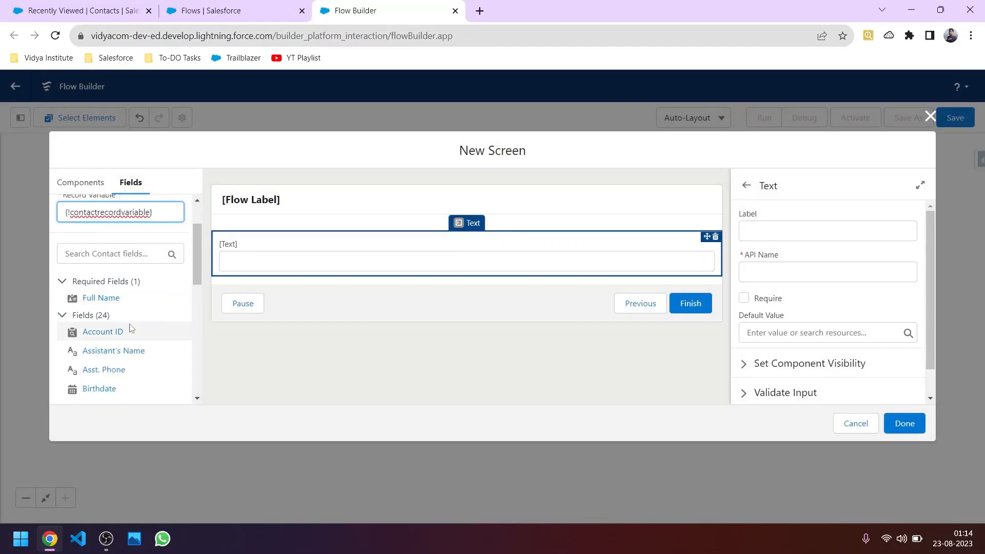
{"action": "scroll", "coordinate": [131, 328], "scroll_direction": "down", "scroll_amount": 1}
{"action": "left_click", "coordinate": [91, 195]}
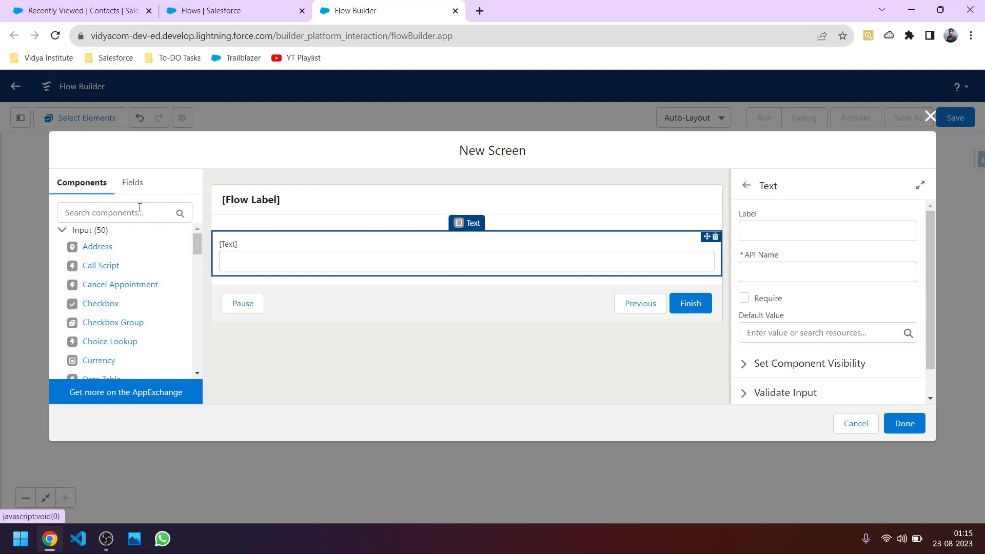
{"action": "left_click", "coordinate": [132, 184]}
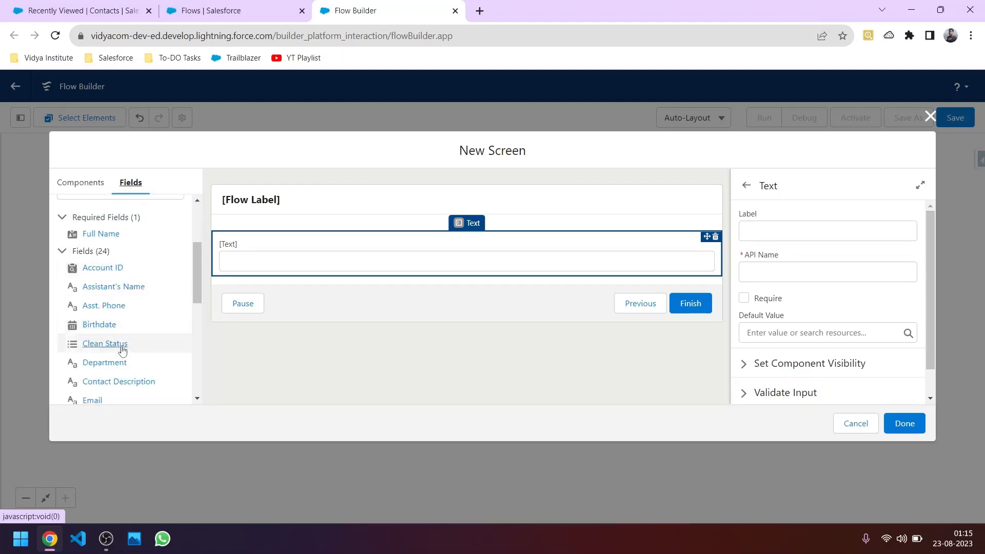
{"action": "scroll", "coordinate": [125, 359], "scroll_direction": "down", "scroll_amount": 1}
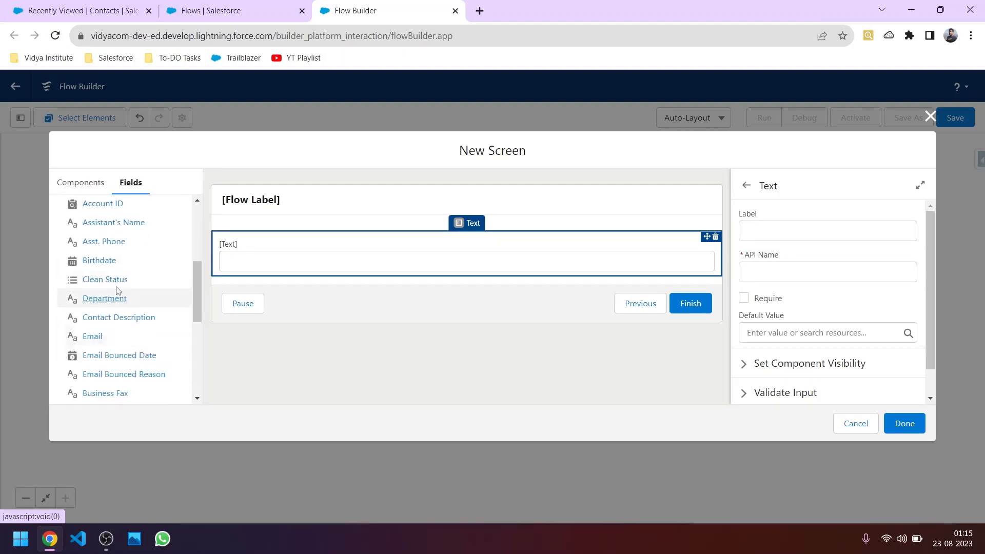
{"action": "scroll", "coordinate": [119, 292], "scroll_direction": "up", "scroll_amount": 3}
{"action": "left_click", "coordinate": [108, 317]}
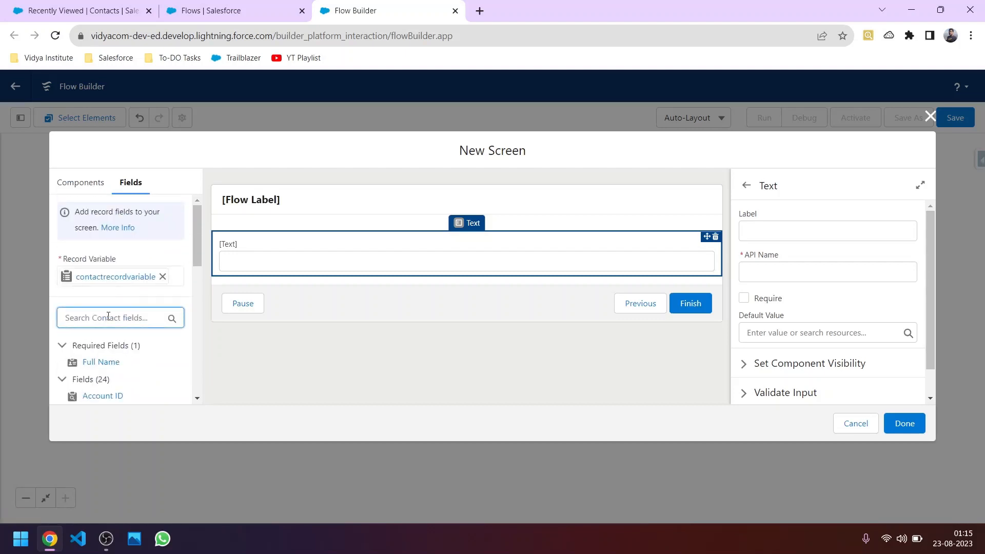
{"action": "type", "text": "name"}
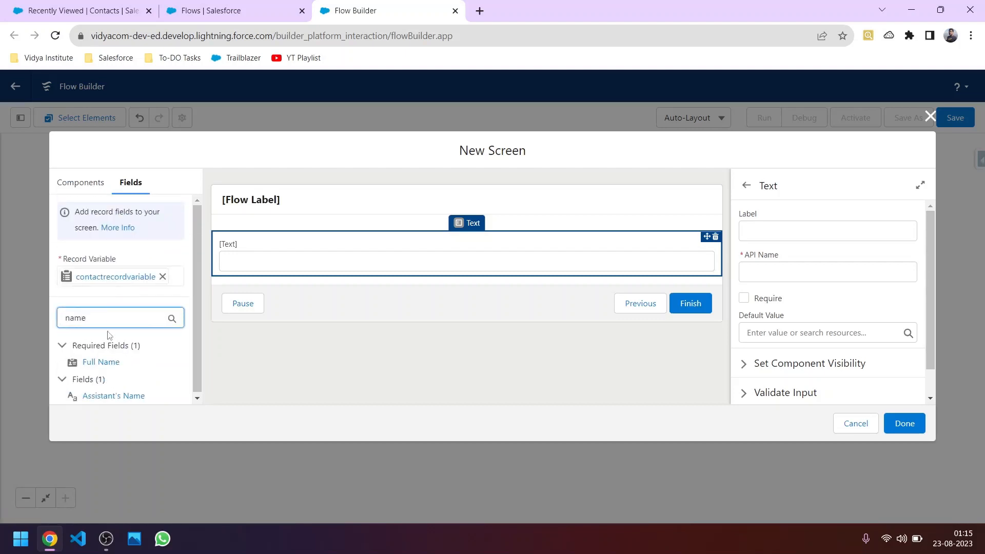
{"action": "left_click", "coordinate": [110, 363]}
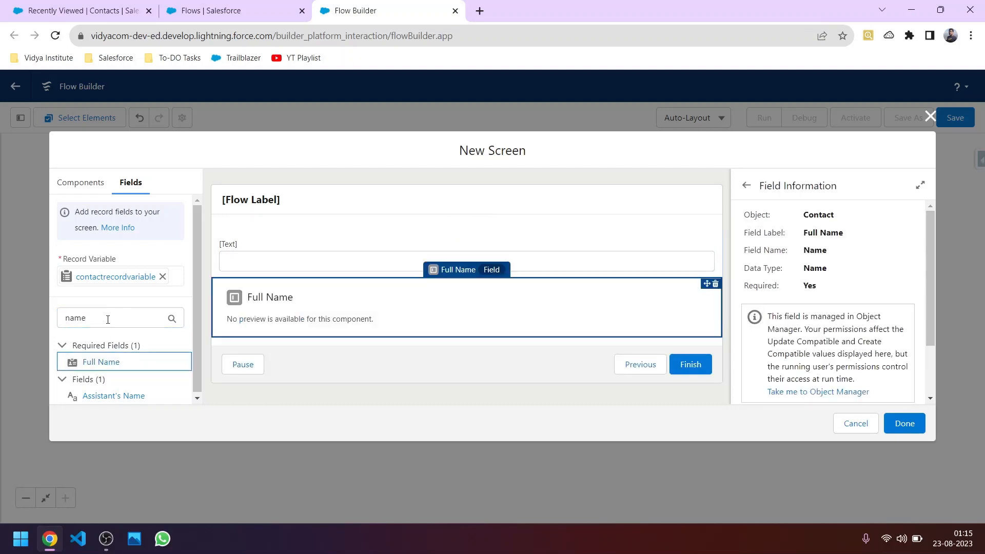
Step: Review the standard New Contact form fields in the Contacts tab, then return to the flow
{"action": "left_click", "coordinate": [230, 16]}
{"action": "left_click", "coordinate": [78, 14]}
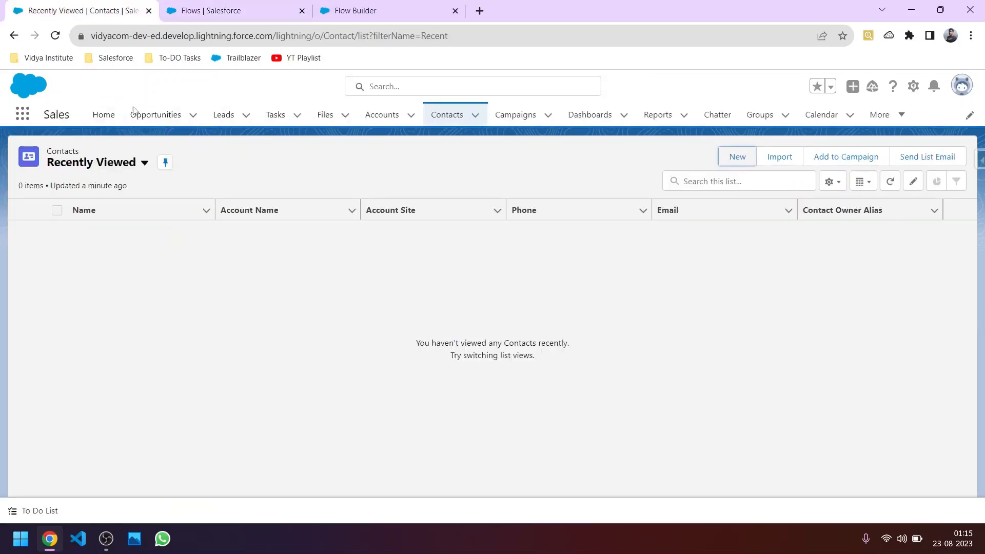
{"action": "left_click", "coordinate": [737, 156]}
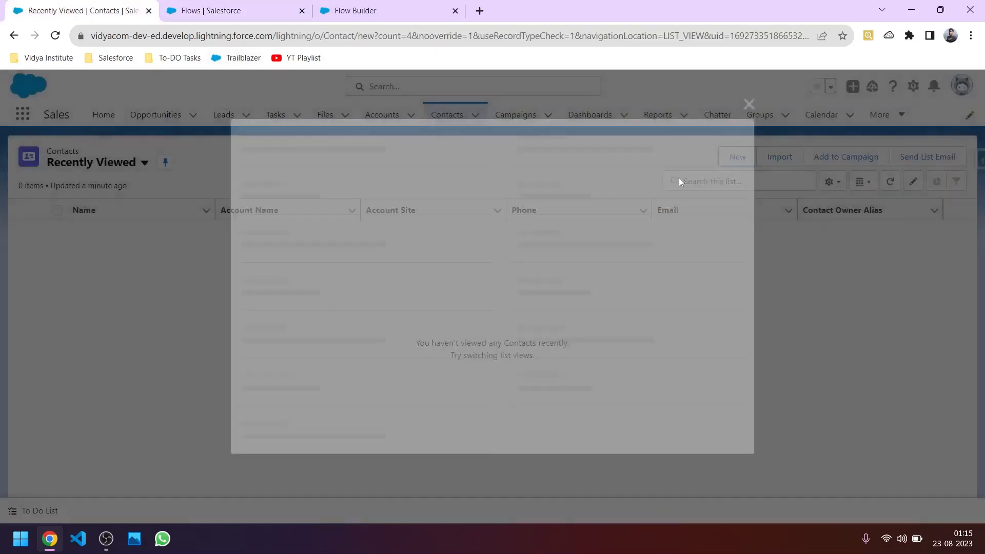
{"action": "scroll", "coordinate": [347, 338], "scroll_direction": "down", "scroll_amount": 4}
{"action": "scroll", "coordinate": [322, 347], "scroll_direction": "down", "scroll_amount": 1}
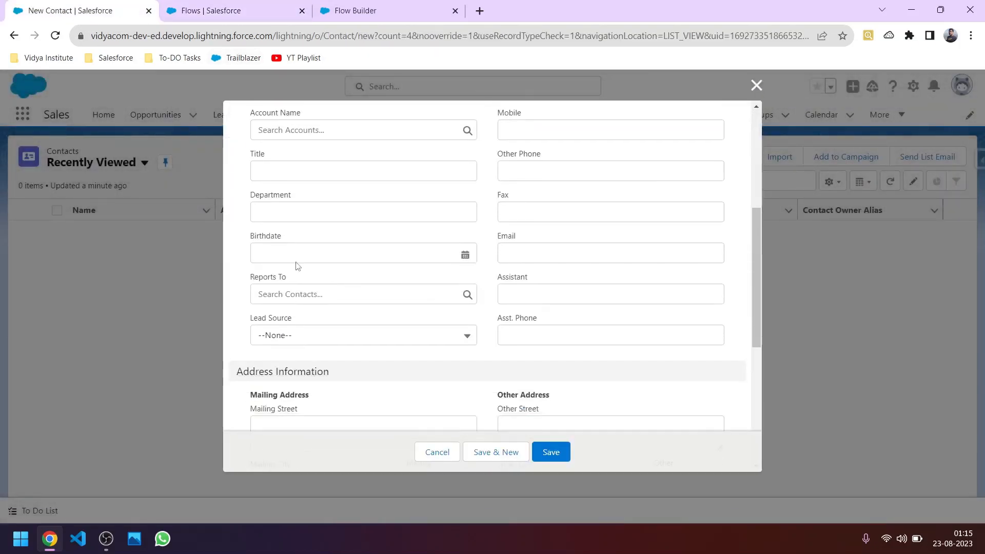
{"action": "left_click", "coordinate": [370, 9]}
Step: Search 'lead' to add the Lead Source field, then remove the unused Text component
{"action": "left_click", "coordinate": [101, 321]}
{"action": "left_click_drag", "start_coordinate": [100, 321], "coordinate": [67, 329]}
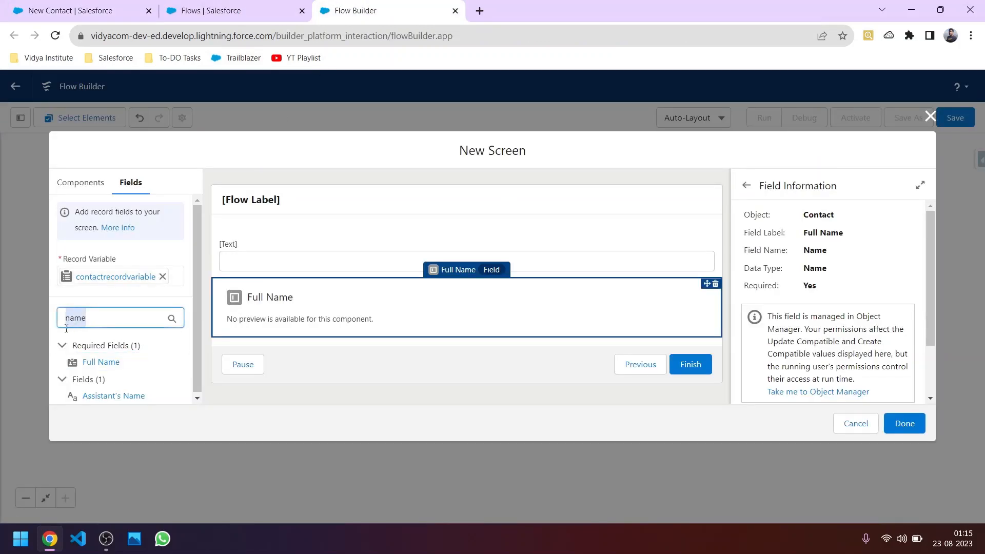
{"action": "type", "text": "ke"}
{"action": "key", "text": "BackSpace"}
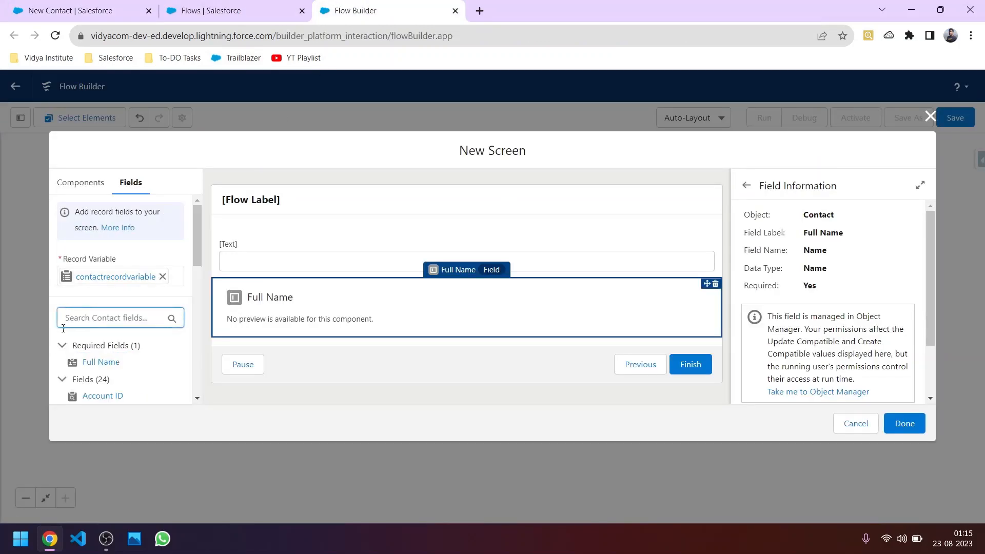
{"action": "type", "text": "lead"}
{"action": "left_click", "coordinate": [101, 362]}
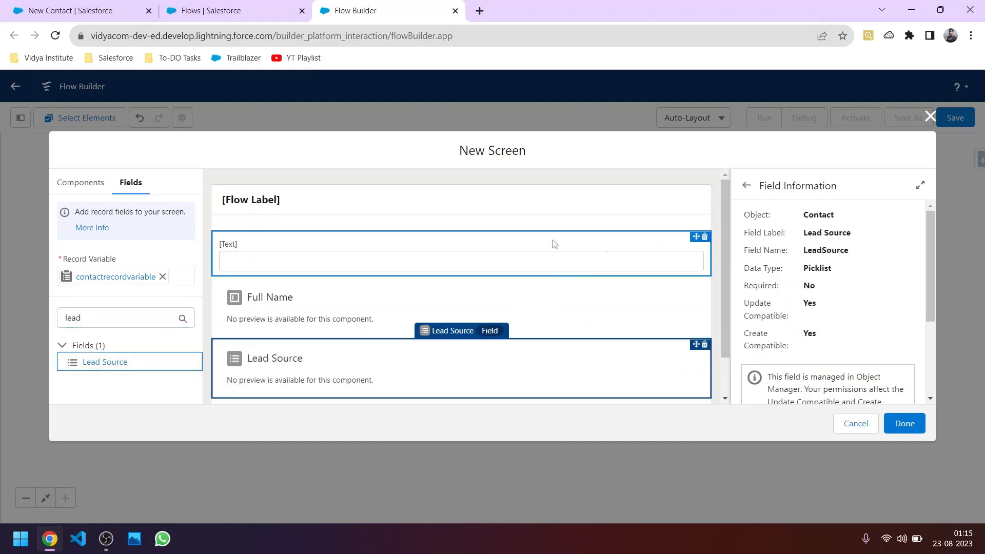
{"action": "left_click", "coordinate": [704, 236]}
Step: Confirm deleting the Text component, start labelling the screen, and expand its footer settings
{"action": "left_click", "coordinate": [608, 323]}
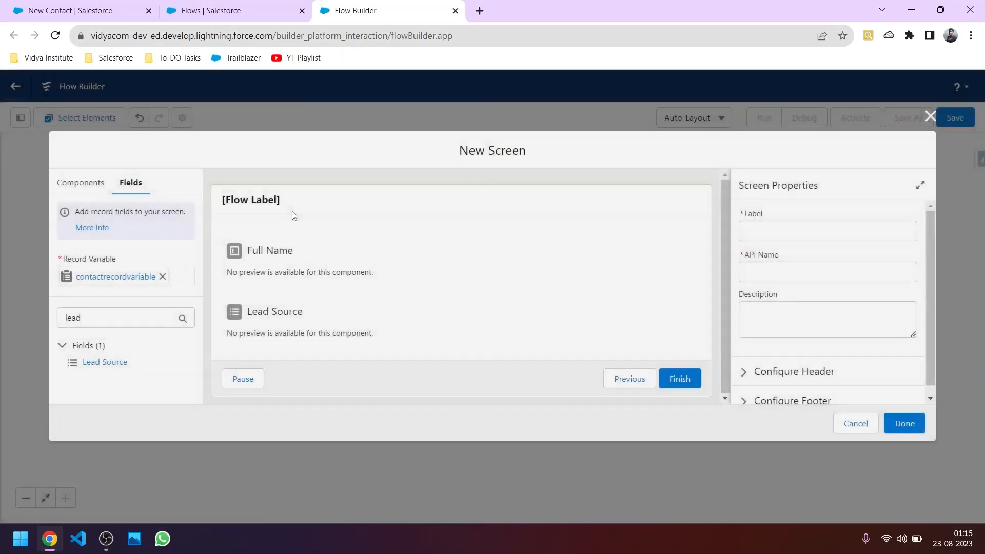
{"action": "left_click", "coordinate": [768, 236]}
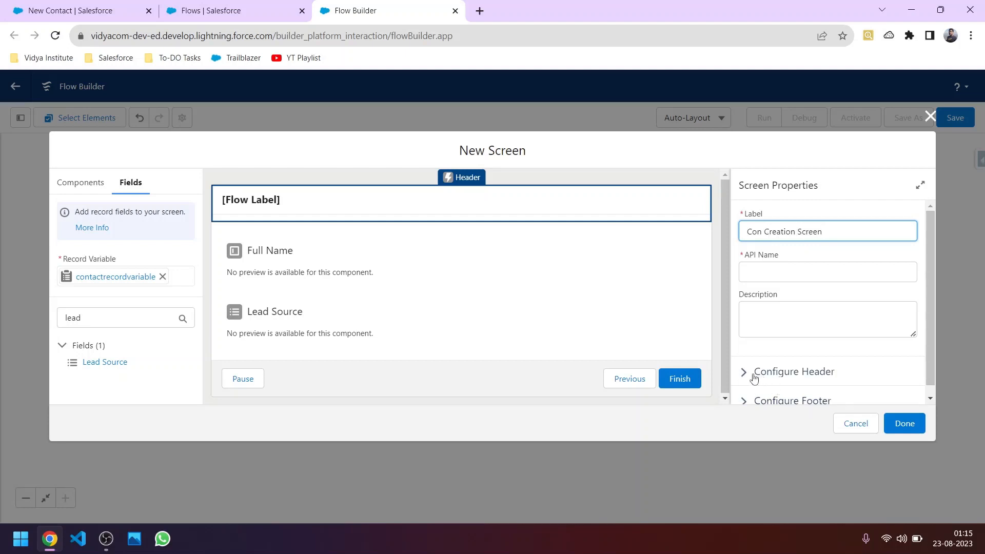
{"action": "scroll", "coordinate": [754, 374], "scroll_direction": "down", "scroll_amount": 1}
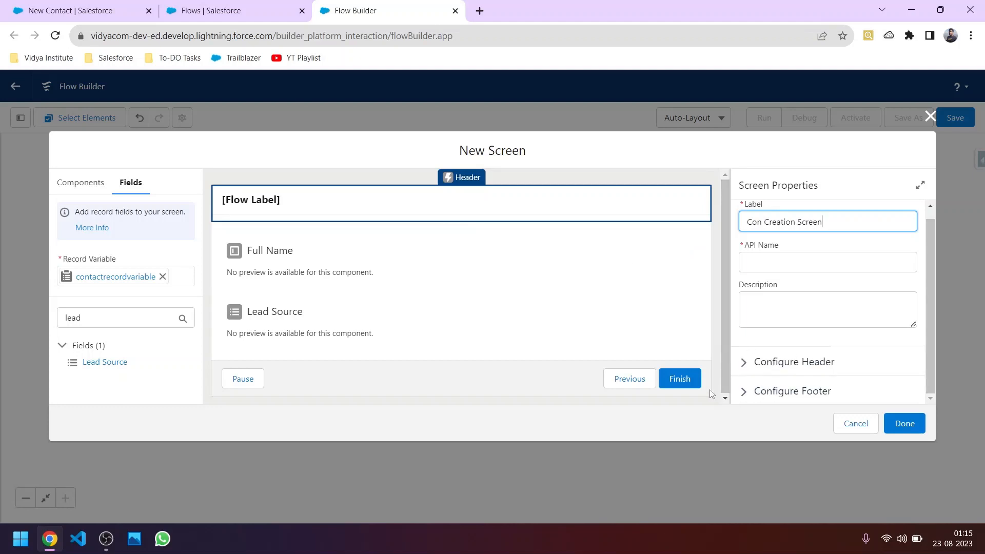
{"action": "left_click", "coordinate": [769, 390]}
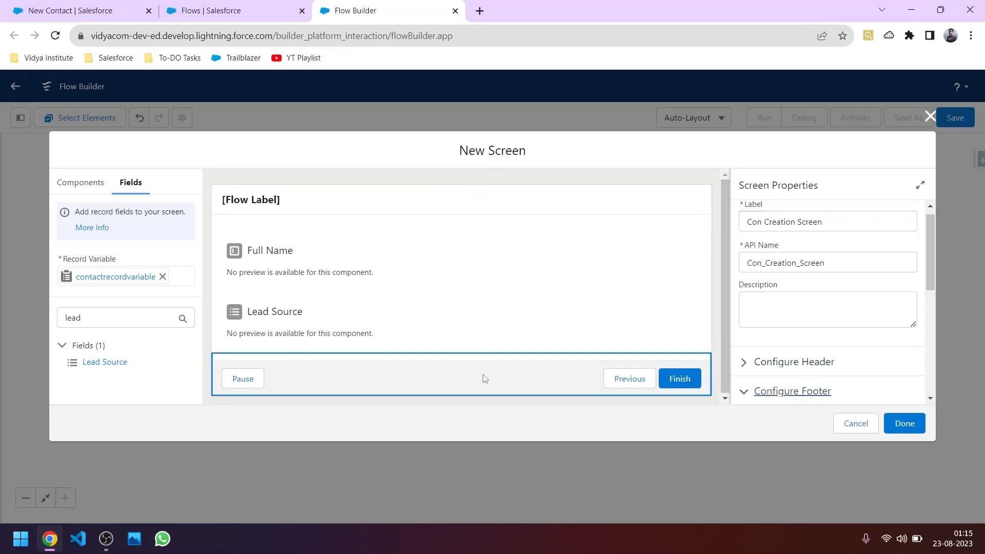
{"action": "left_click", "coordinate": [744, 392]}
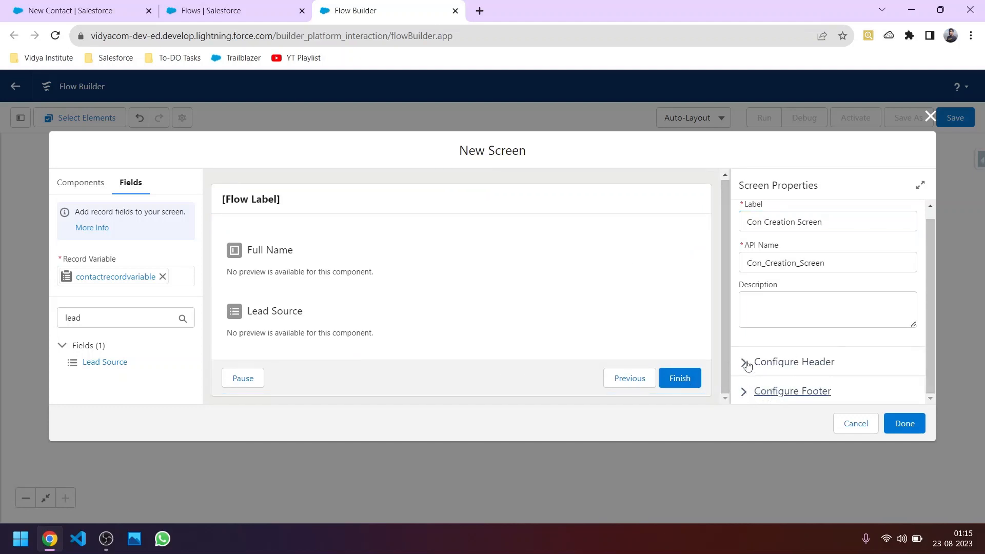
{"action": "left_click", "coordinate": [744, 392]}
{"action": "scroll", "coordinate": [797, 378], "scroll_direction": "down", "scroll_amount": 4}
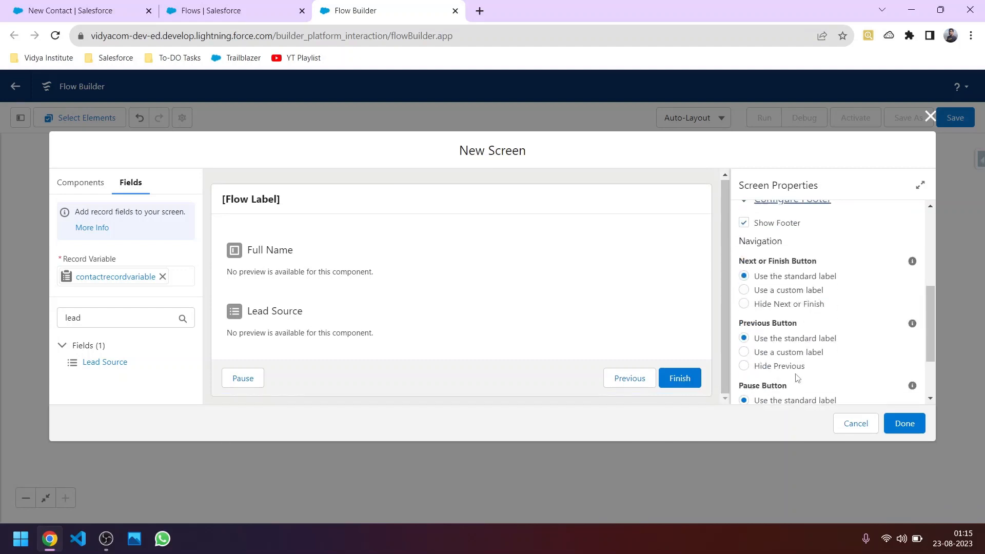
Step: Hide Previous and Pause, give the finish button the custom label 'Submit', and save the screen
{"action": "left_click", "coordinate": [746, 366]}
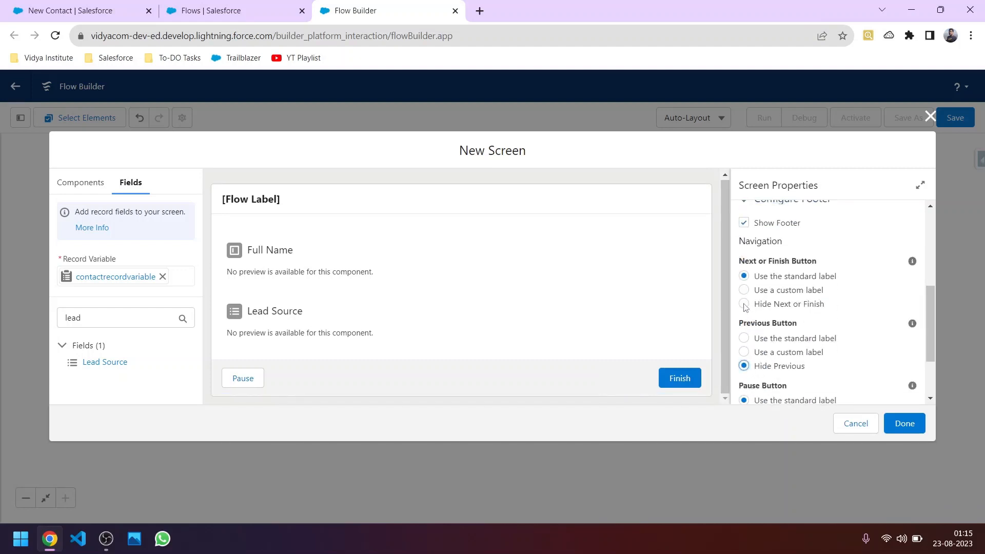
{"action": "left_click", "coordinate": [744, 304]}
{"action": "scroll", "coordinate": [746, 348], "scroll_direction": "down", "scroll_amount": 2}
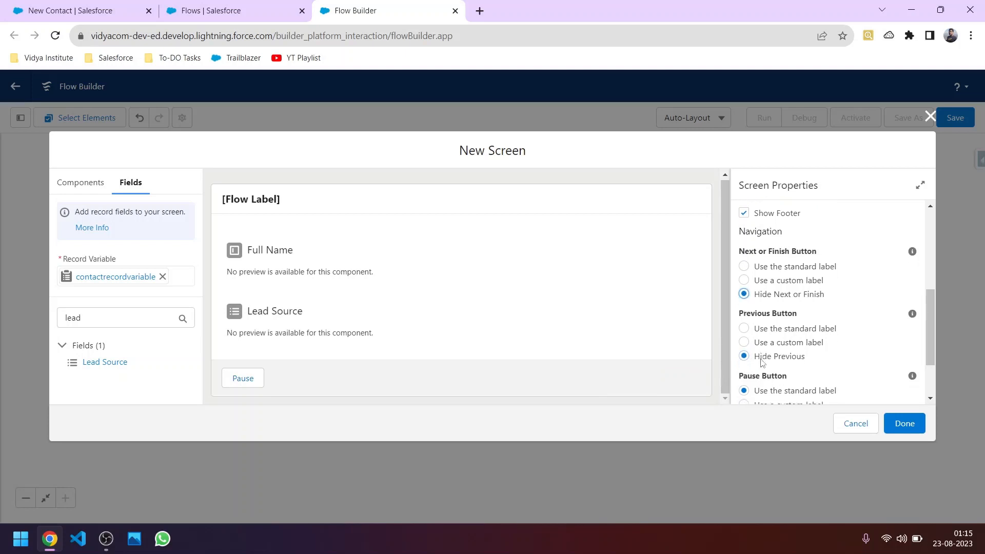
{"action": "left_click", "coordinate": [743, 344]}
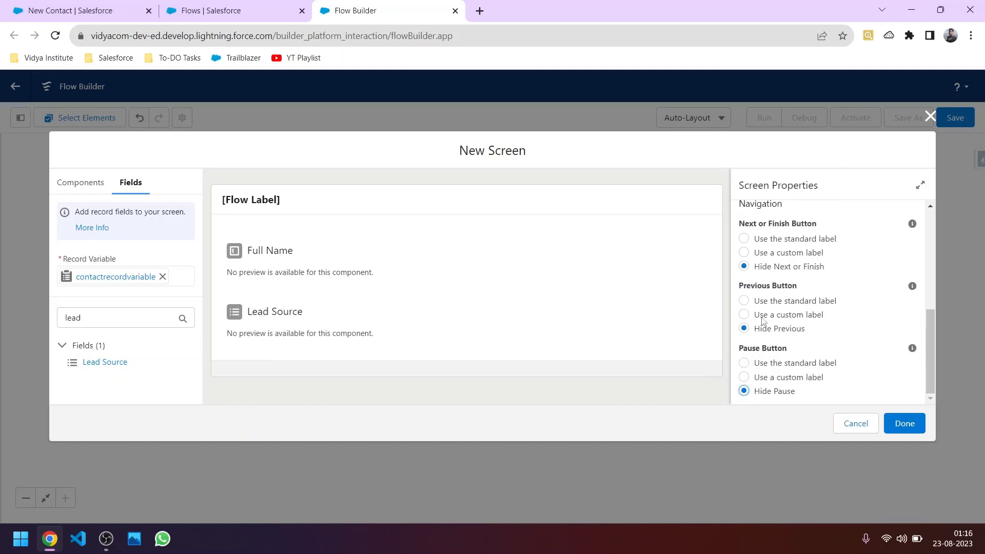
{"action": "scroll", "coordinate": [761, 320], "scroll_direction": "up", "scroll_amount": 3}
{"action": "scroll", "coordinate": [763, 324], "scroll_direction": "down", "scroll_amount": 3}
{"action": "left_click", "coordinate": [743, 252]}
{"action": "left_click", "coordinate": [764, 303]}
{"action": "type", "text": "Submit"}
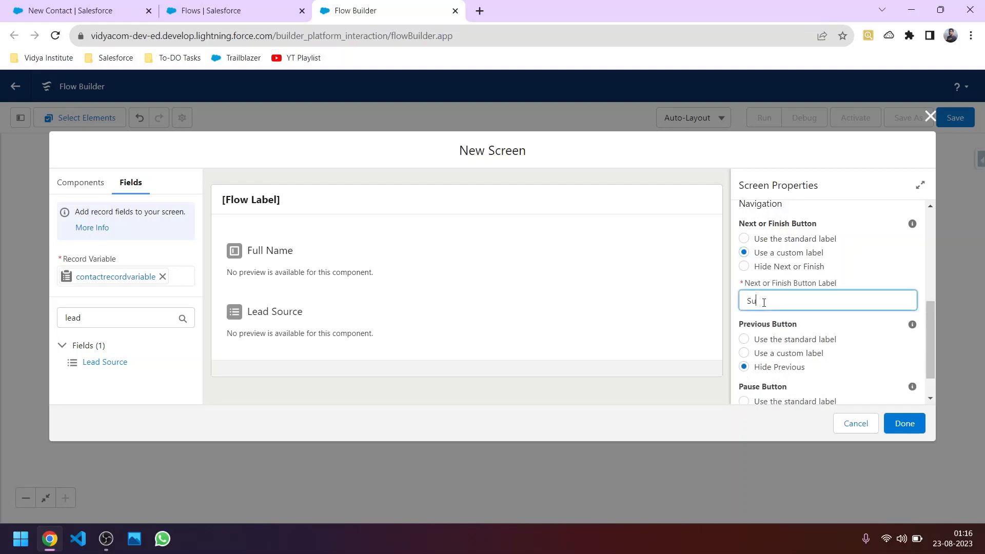
{"action": "left_click", "coordinate": [877, 271]}
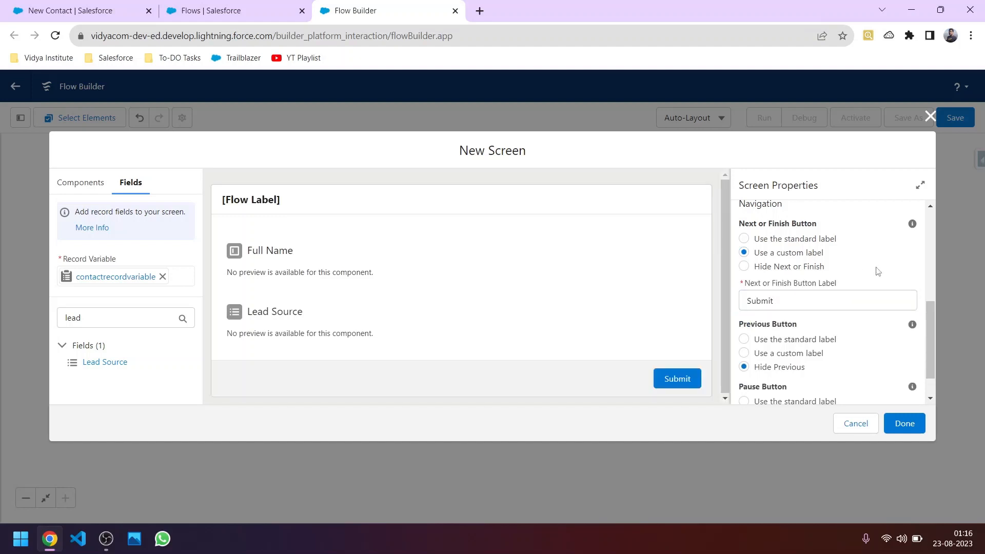
{"action": "left_click", "coordinate": [905, 423]}
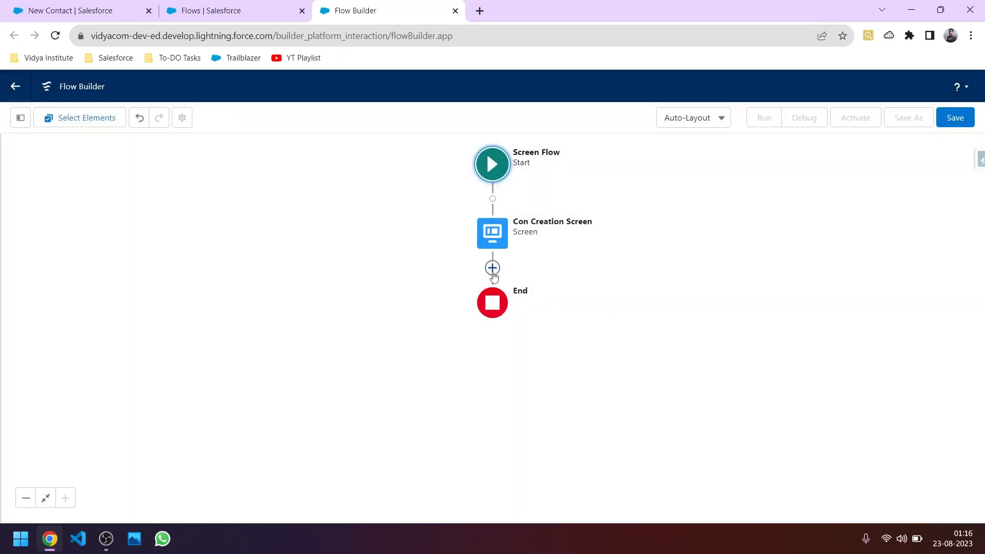
Step: Start adding another Screen and cancel, then close the contact form and reopen the account record
{"action": "left_click", "coordinate": [492, 272]}
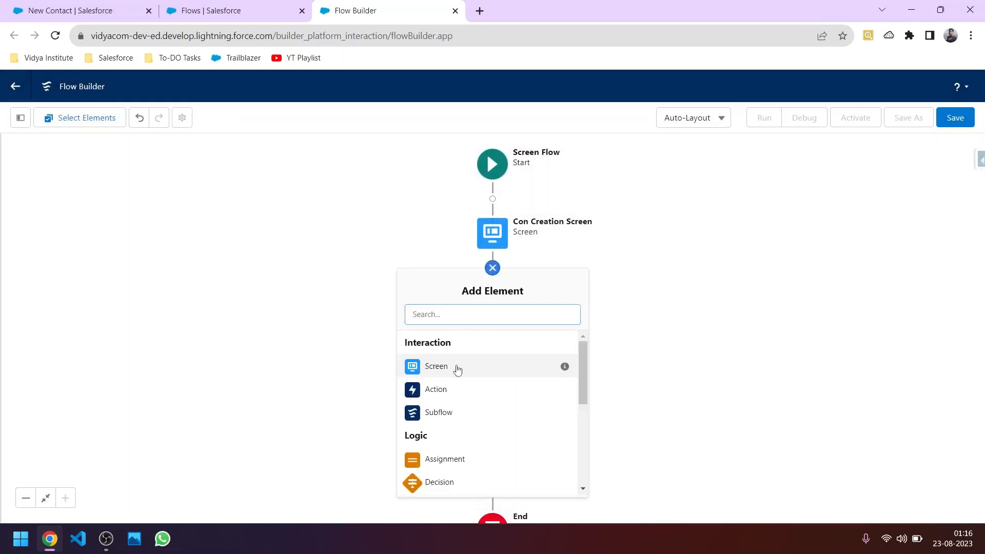
{"action": "left_click", "coordinate": [457, 367]}
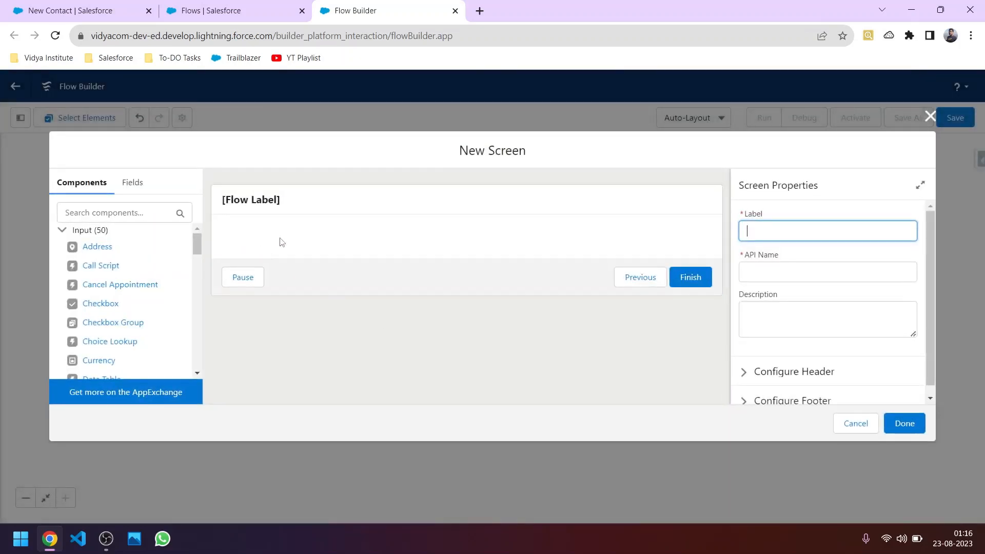
{"action": "left_click", "coordinate": [854, 424]}
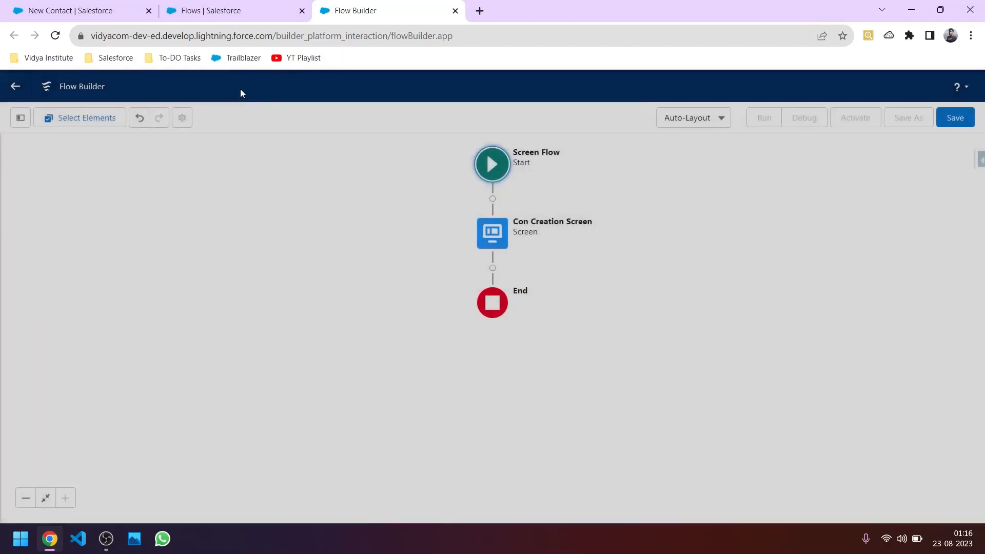
{"action": "left_click", "coordinate": [220, 7]}
{"action": "left_click", "coordinate": [118, 4]}
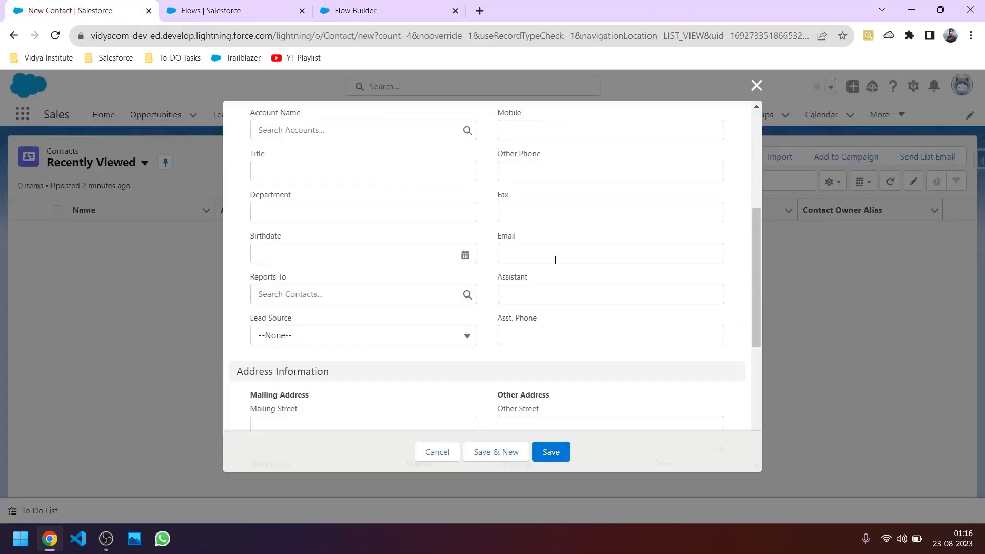
{"action": "left_click", "coordinate": [756, 85]}
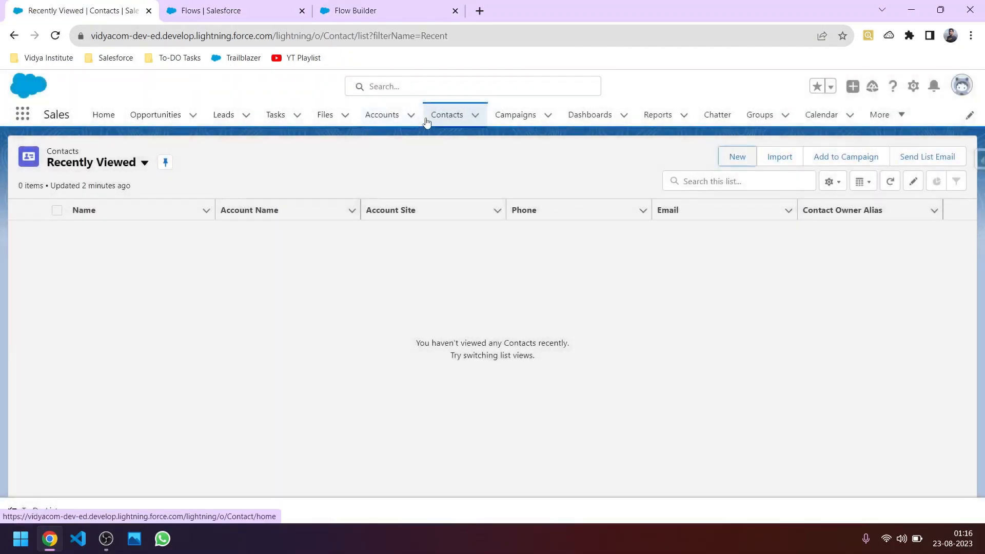
{"action": "left_click", "coordinate": [395, 116]}
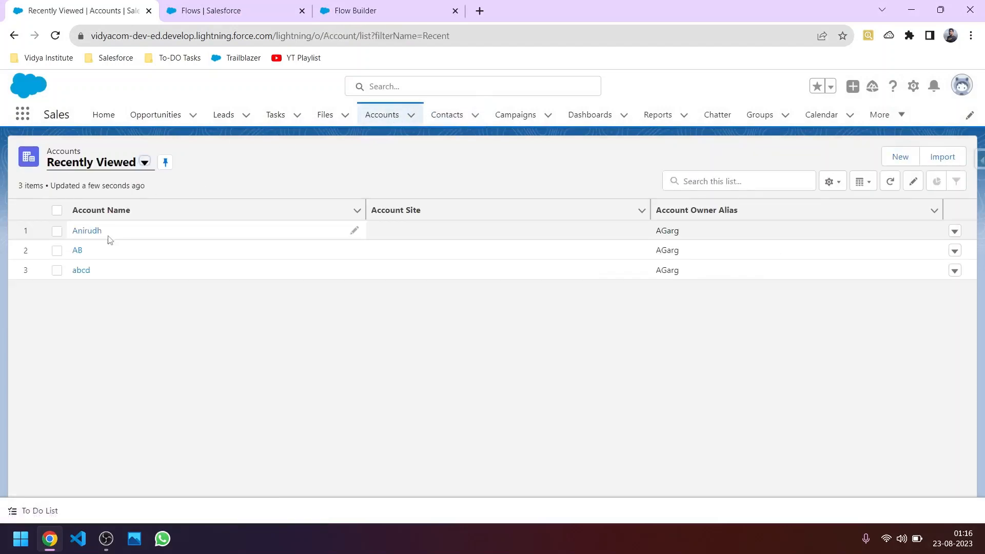
{"action": "left_click", "coordinate": [94, 232]}
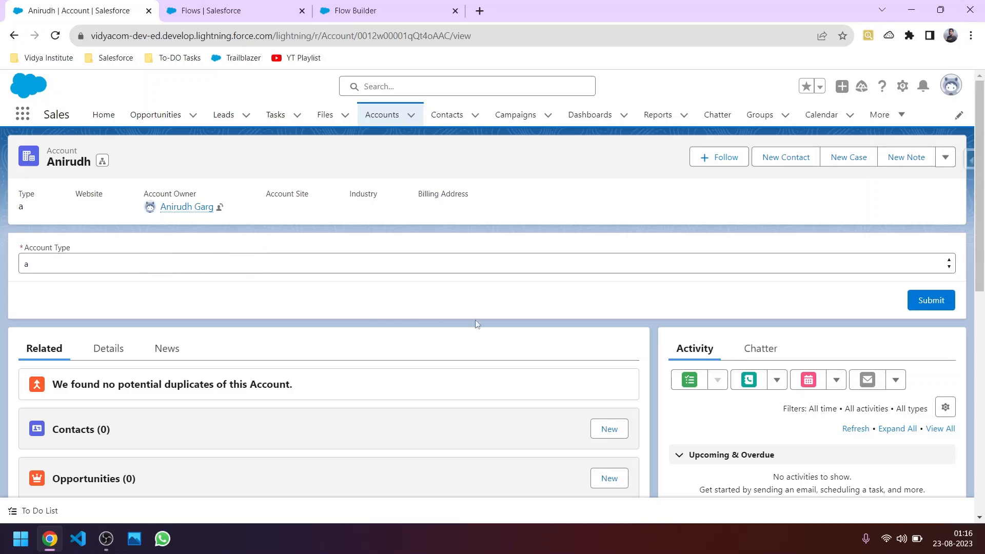
Step: Back in Flow Builder, reopen and close Con Creation Screen, then list elements addable below it
{"action": "left_click", "coordinate": [355, 11]}
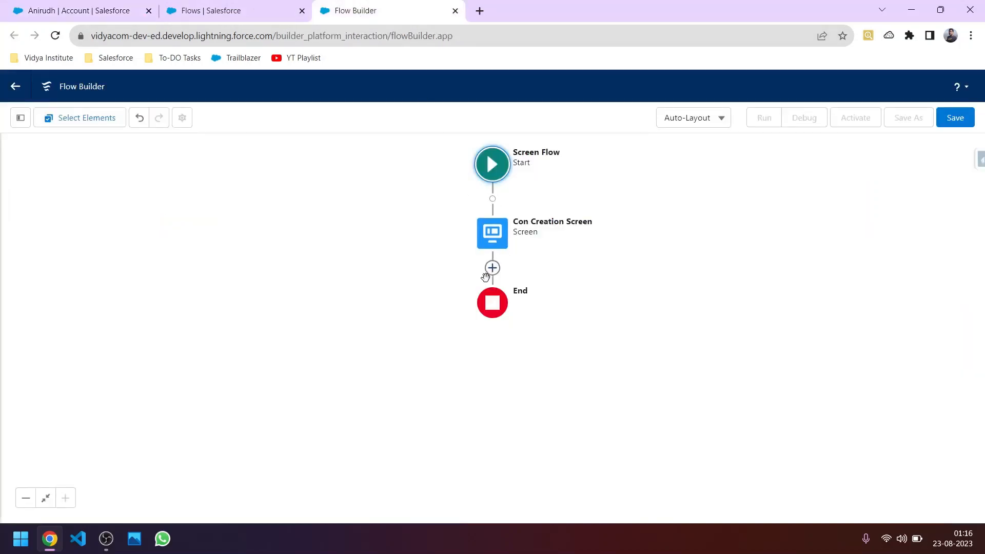
{"action": "double_click", "coordinate": [491, 234]}
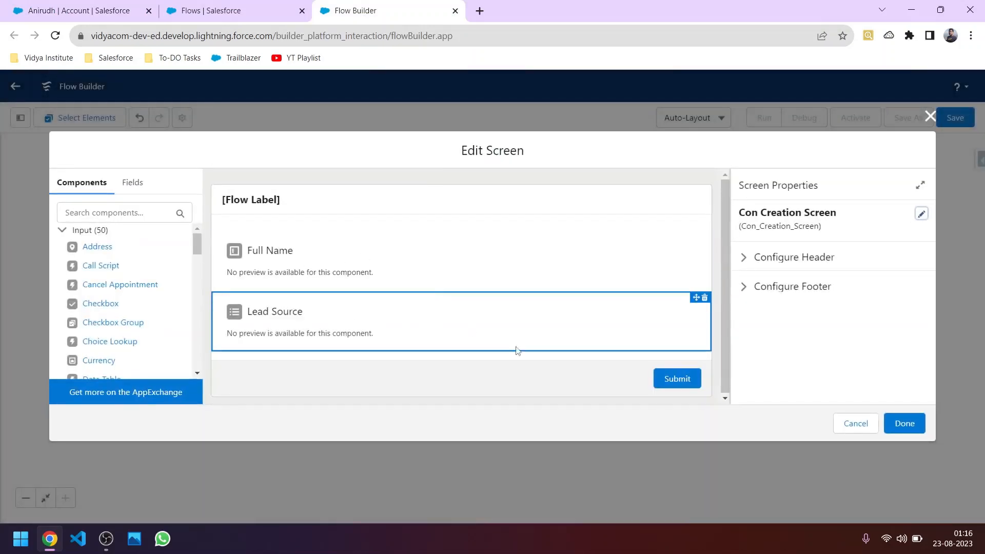
{"action": "left_click", "coordinate": [855, 423]}
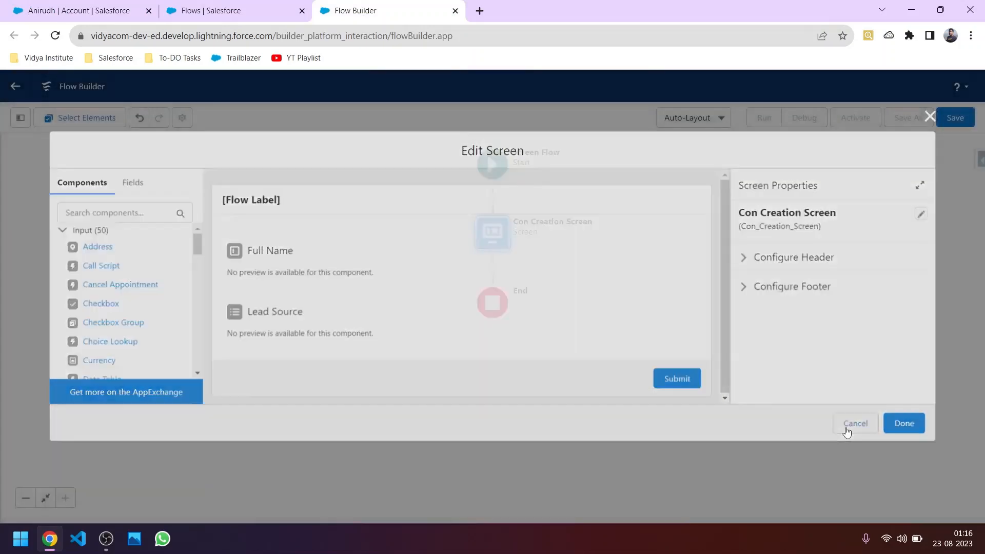
{"action": "left_click", "coordinate": [492, 268]}
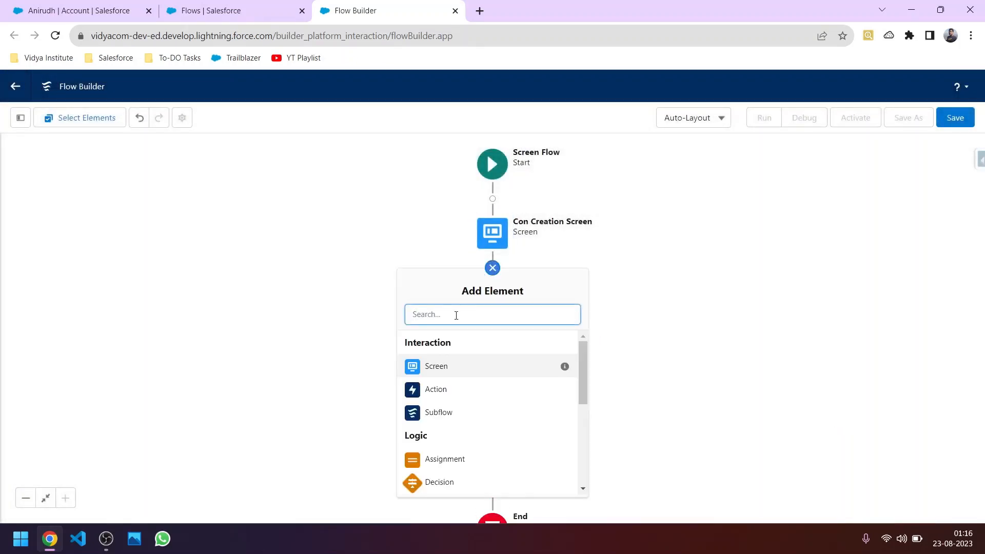
Step: Add a Create Records element that creates a Contact using separate resources and literal values
{"action": "type", "text": "create"}
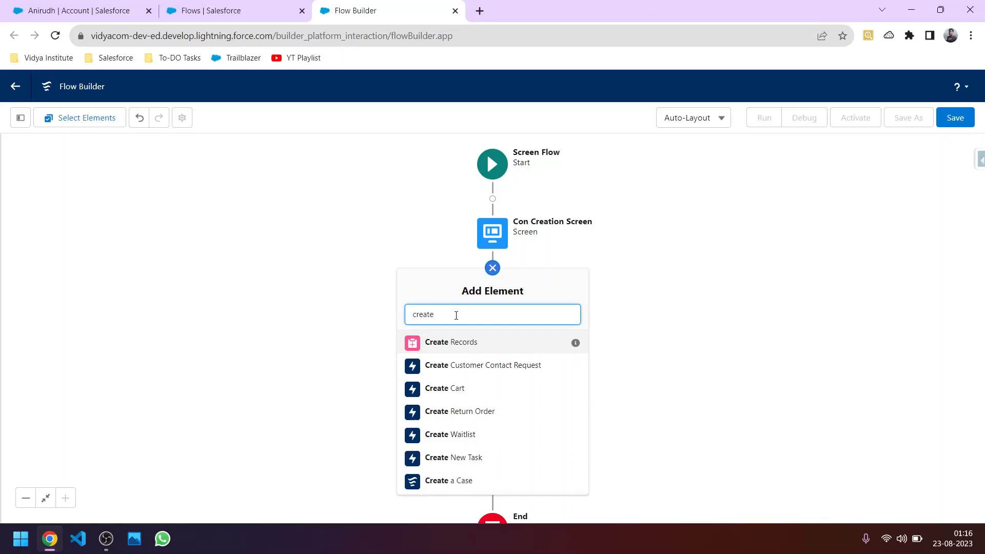
{"action": "left_click", "coordinate": [472, 340]}
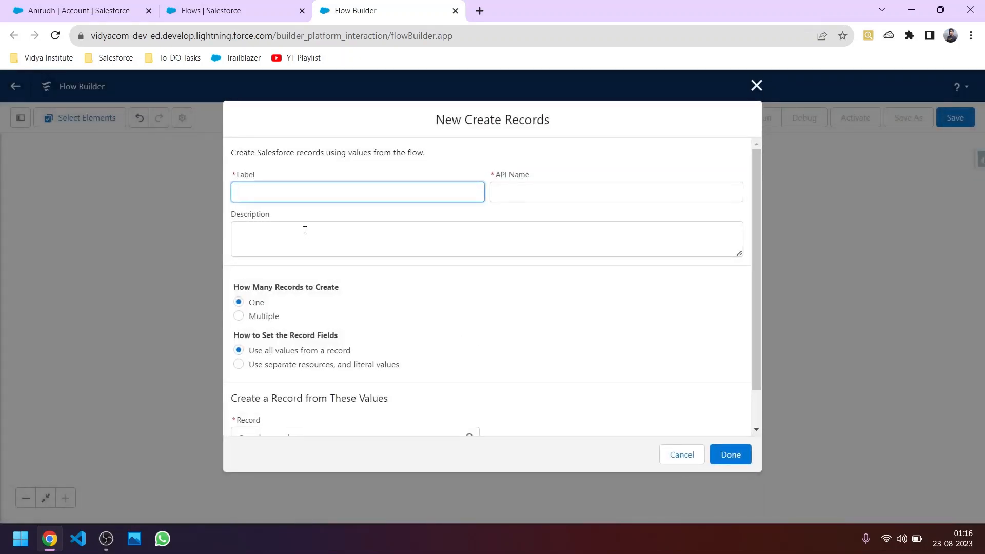
{"action": "type", "text": "Con Creation"}
{"action": "left_click", "coordinate": [304, 230]}
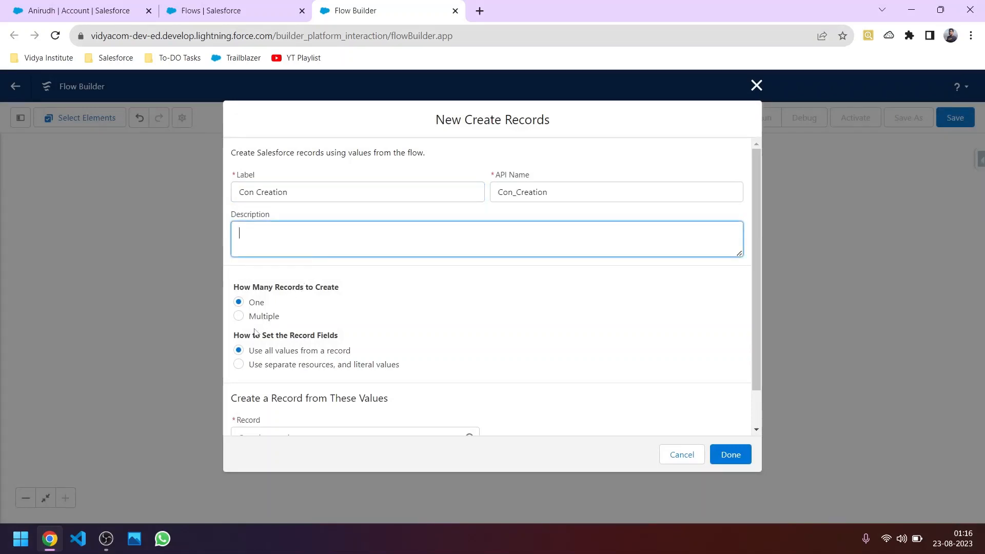
{"action": "scroll", "coordinate": [253, 362], "scroll_direction": "down", "scroll_amount": 1}
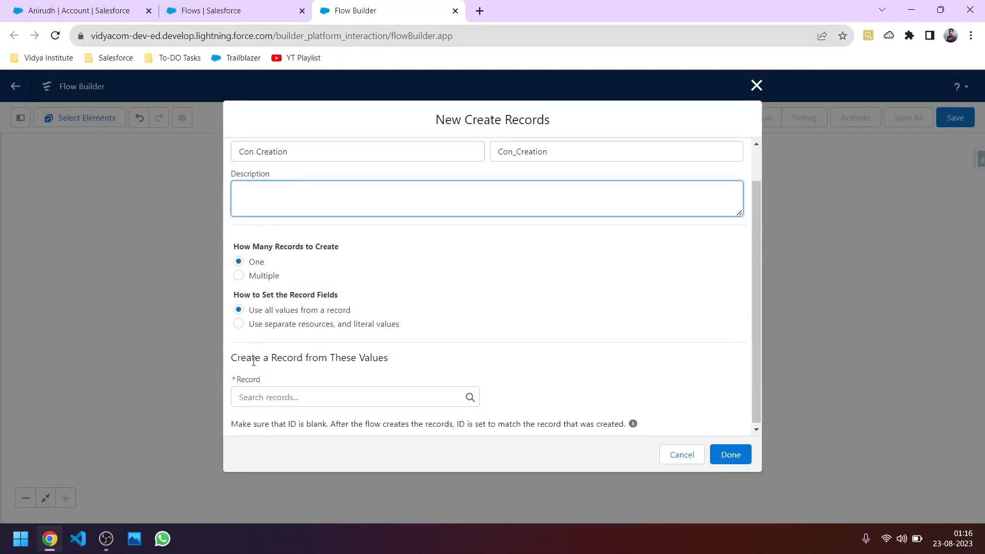
{"action": "left_click", "coordinate": [238, 323]}
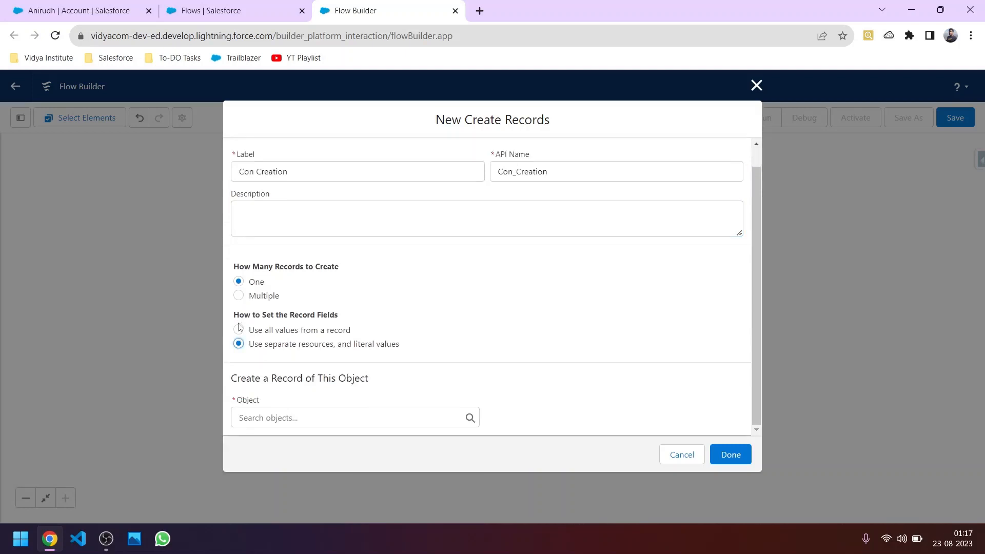
{"action": "left_click", "coordinate": [299, 418]}
{"action": "type", "text": "co"}
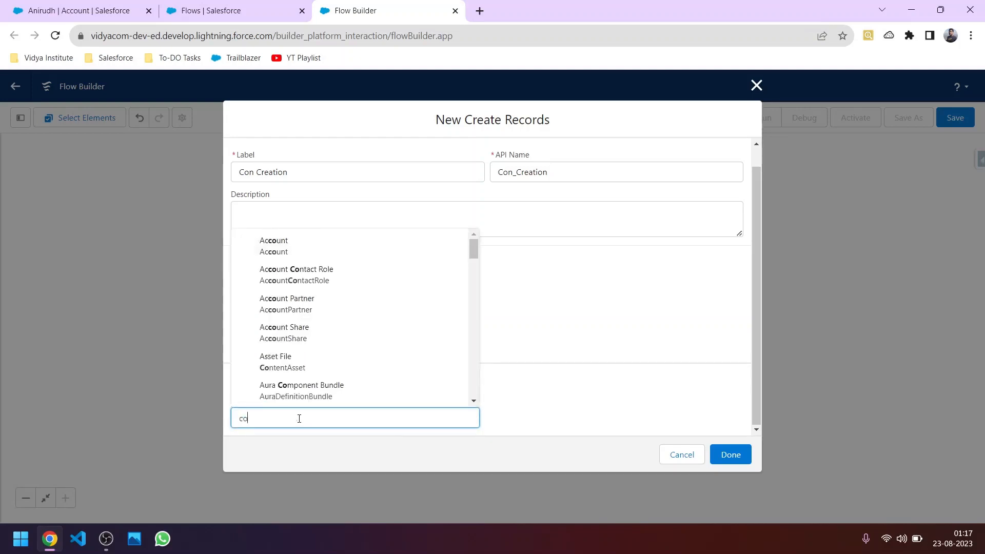
{"action": "type", "text": "ntact"}
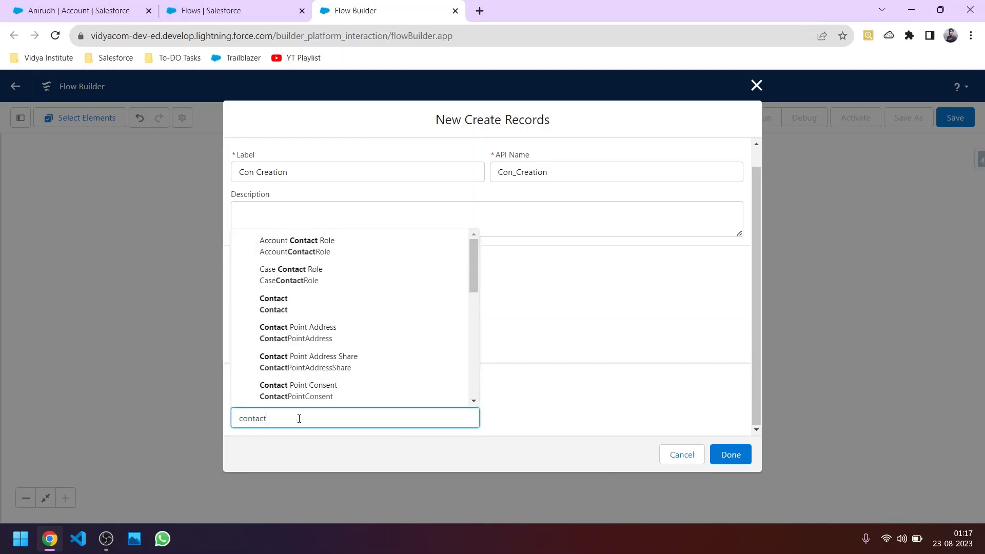
{"action": "left_click", "coordinate": [287, 305]}
Step: Map the Contact's LeadSource field to {!contactrecordvariable.LeadSource}
{"action": "left_click", "coordinate": [301, 368]}
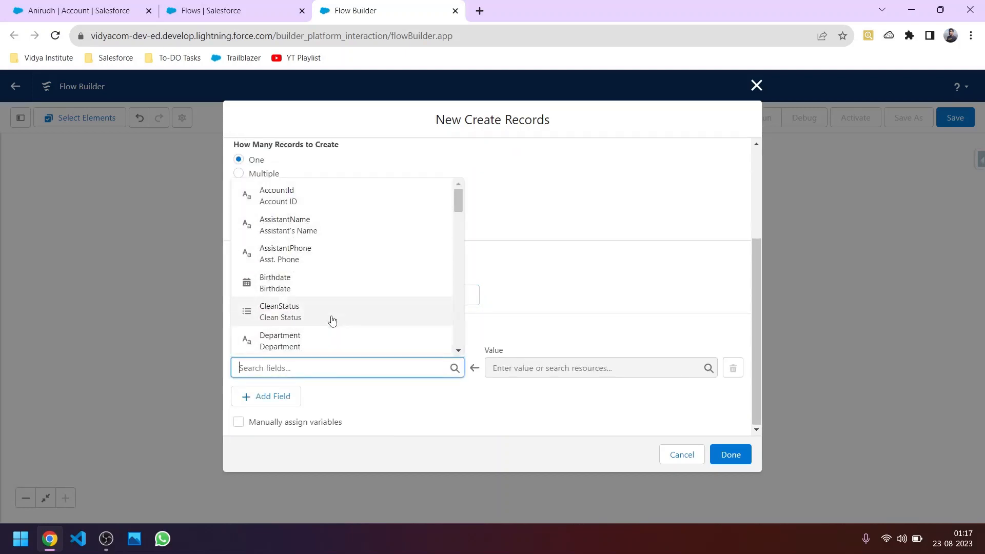
{"action": "scroll", "coordinate": [308, 308], "scroll_direction": "down", "scroll_amount": 2}
{"action": "type", "text": "lead"}
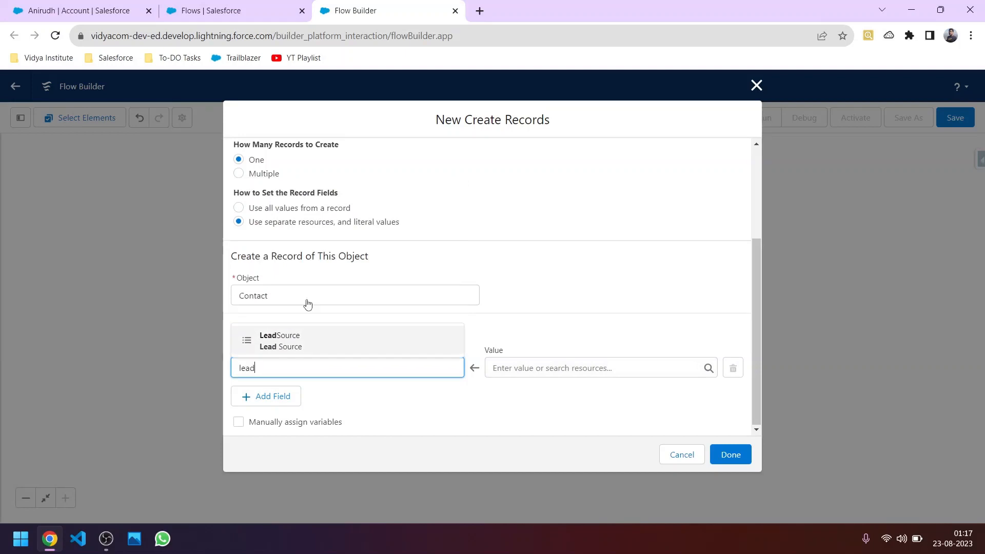
{"action": "left_click", "coordinate": [314, 338]}
{"action": "left_click", "coordinate": [562, 376]}
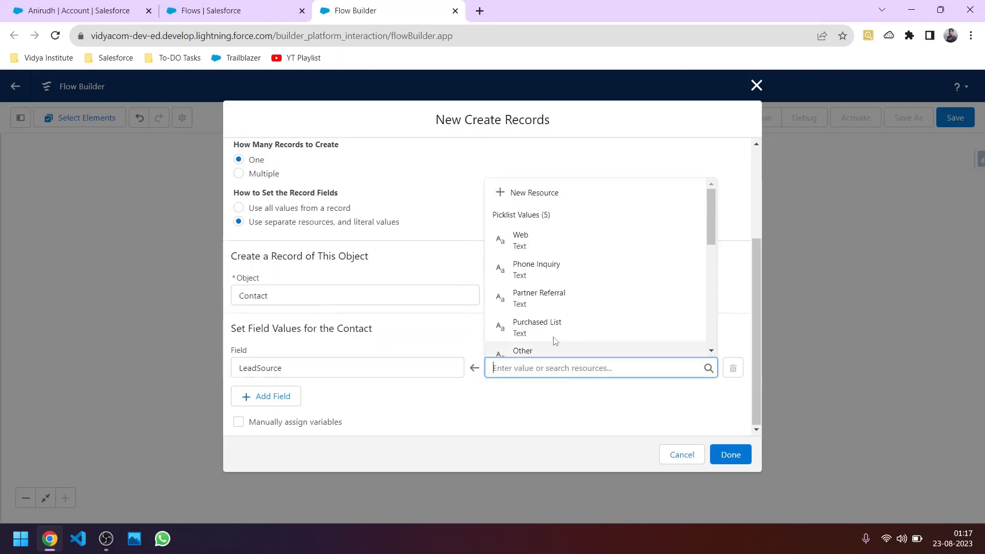
{"action": "scroll", "coordinate": [544, 301], "scroll_direction": "down", "scroll_amount": 5}
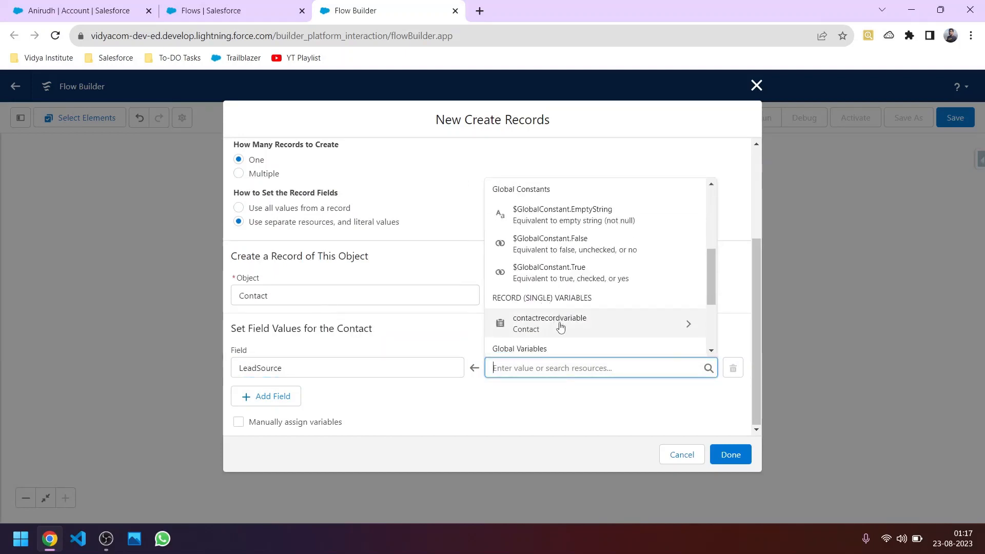
{"action": "scroll", "coordinate": [559, 326], "scroll_direction": "down", "scroll_amount": 2}
{"action": "left_click", "coordinate": [607, 258]}
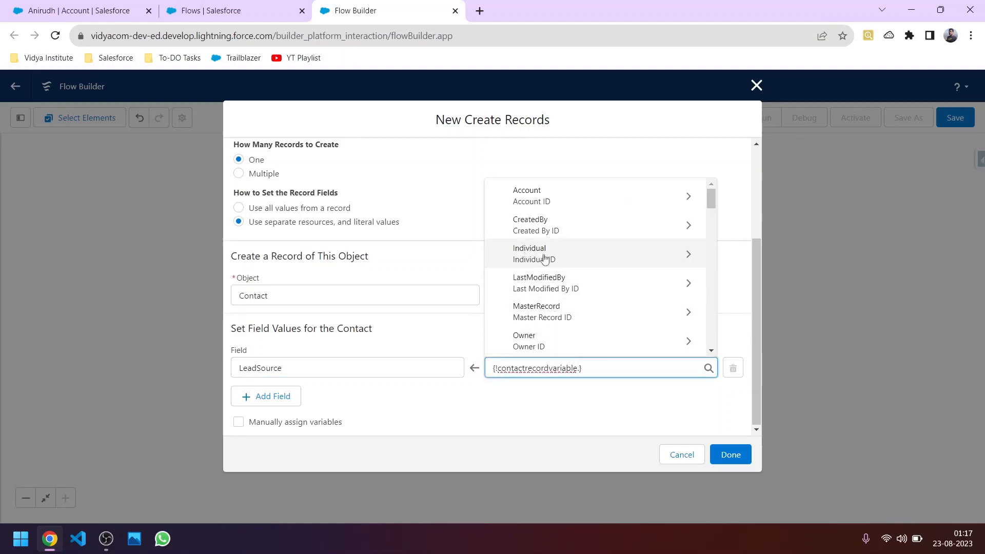
{"action": "scroll", "coordinate": [574, 308], "scroll_direction": "down", "scroll_amount": 3}
{"action": "scroll", "coordinate": [570, 308], "scroll_direction": "down", "scroll_amount": 7}
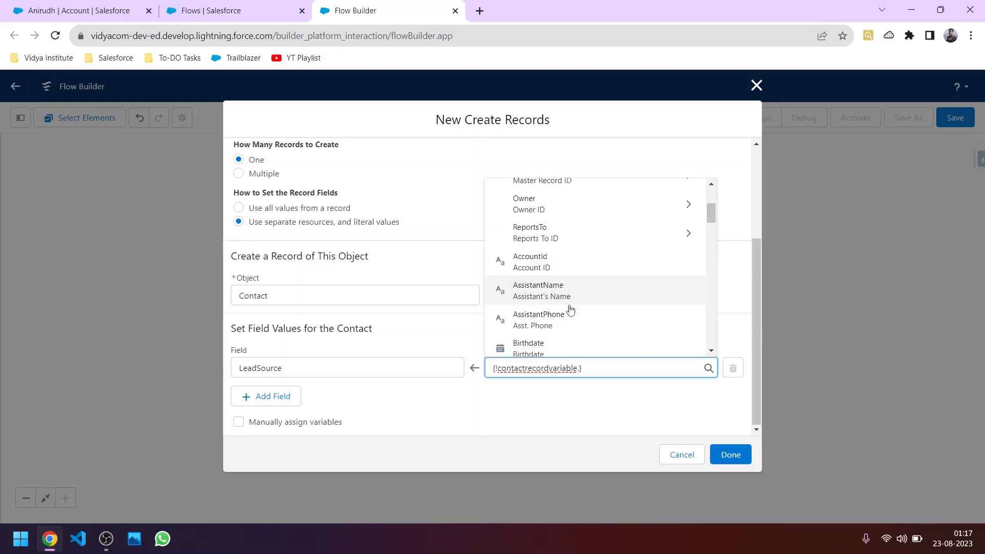
{"action": "scroll", "coordinate": [571, 309], "scroll_direction": "down", "scroll_amount": 6}
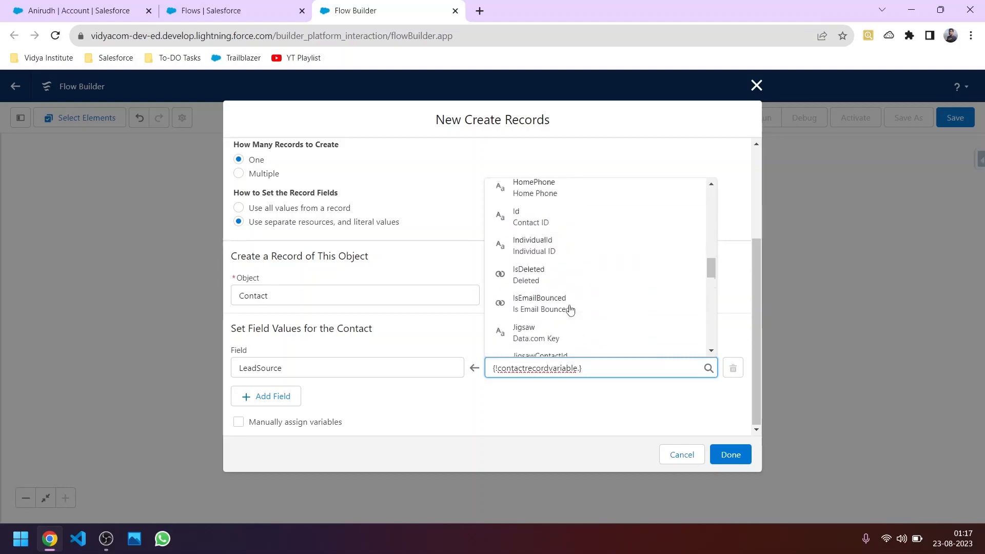
{"action": "scroll", "coordinate": [558, 285], "scroll_direction": "up", "scroll_amount": 3}
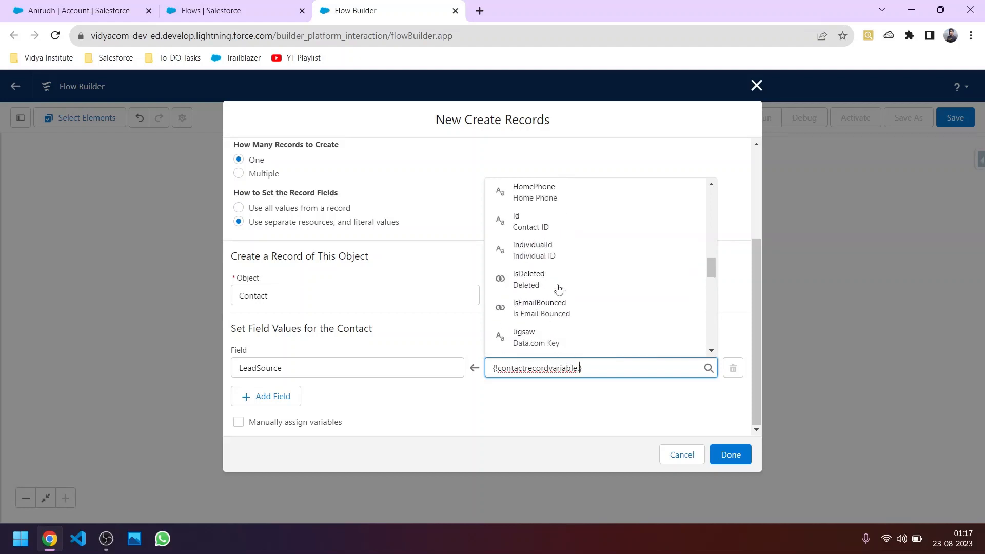
{"action": "scroll", "coordinate": [558, 303], "scroll_direction": "down", "scroll_amount": 5}
{"action": "scroll", "coordinate": [557, 322], "scroll_direction": "down", "scroll_amount": 5}
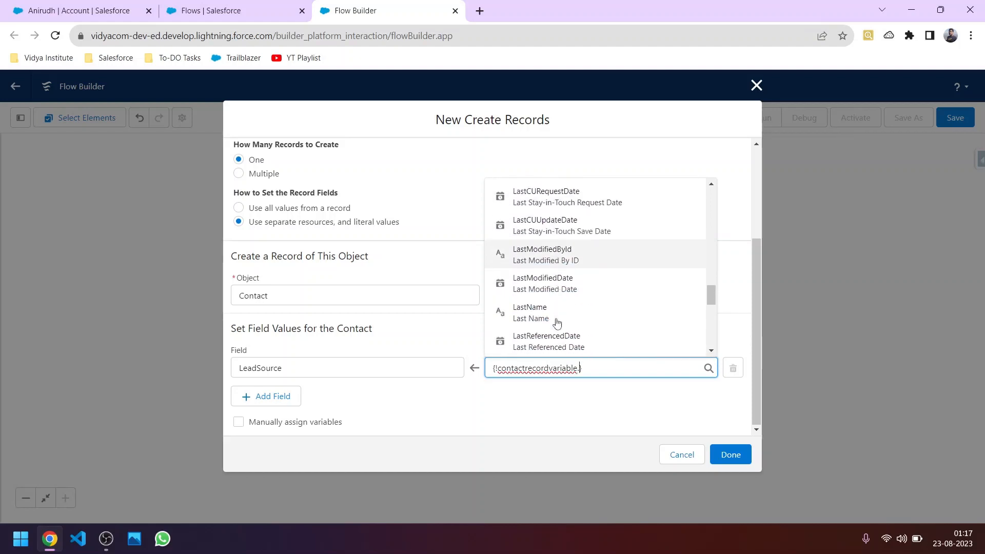
{"action": "scroll", "coordinate": [548, 274], "scroll_direction": "up", "scroll_amount": 1}
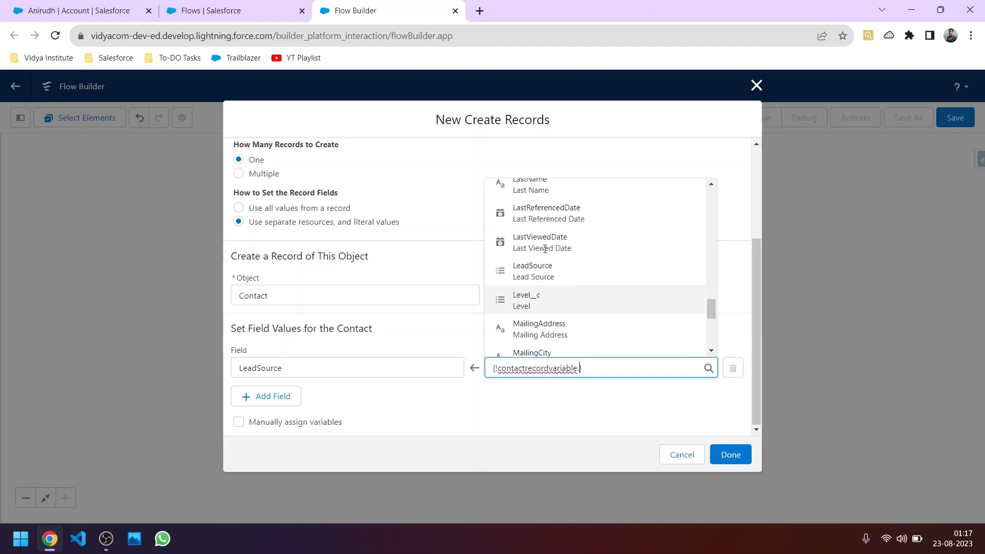
{"action": "left_click", "coordinate": [556, 278]}
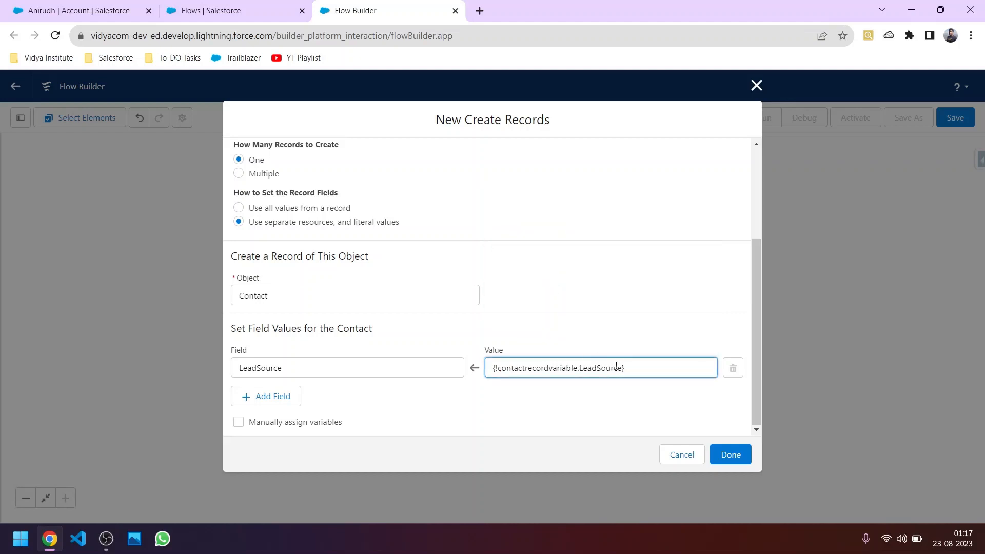
Step: Add a LastName row valued from contactrecordvariable's LastName, then add one more empty field row
{"action": "left_click", "coordinate": [283, 399]}
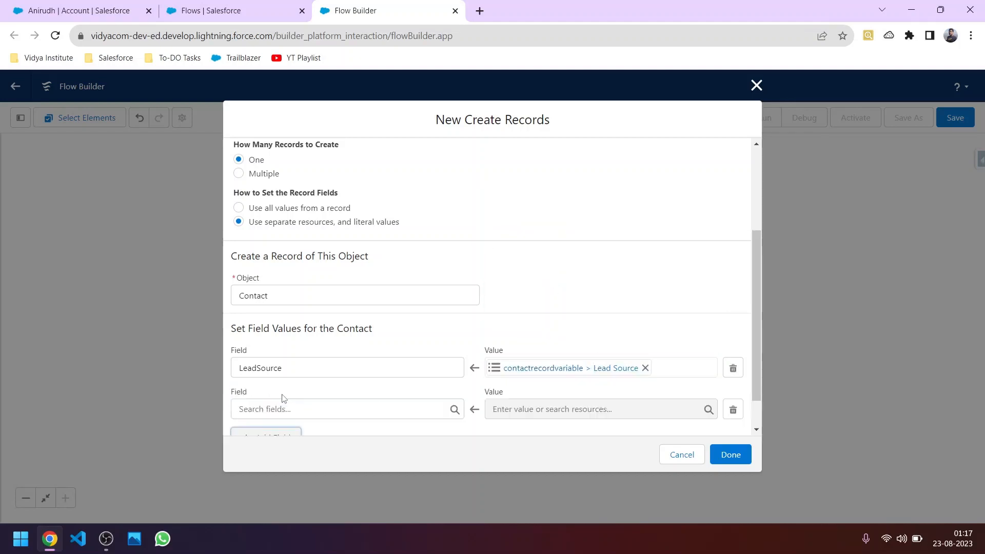
{"action": "left_click", "coordinate": [288, 405]}
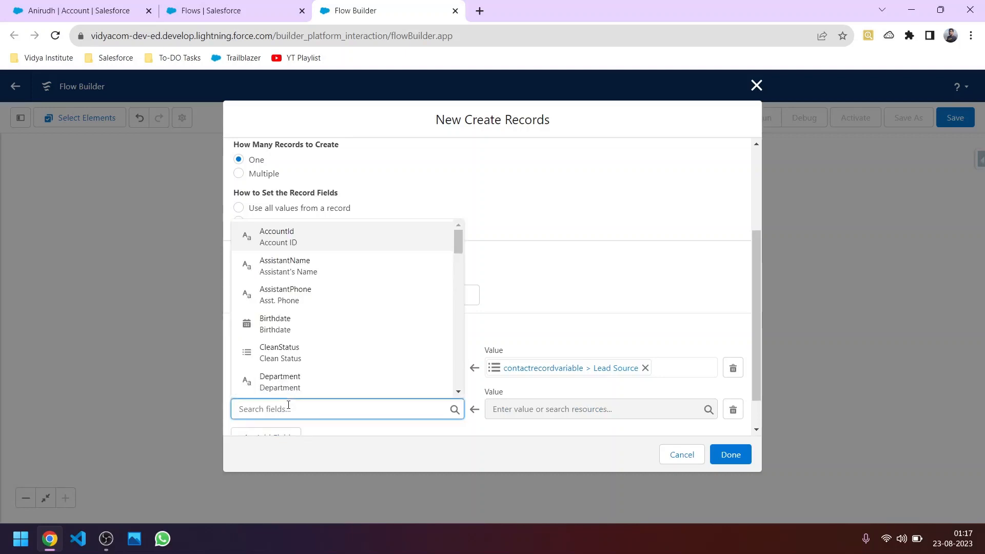
{"action": "type", "text": "name"}
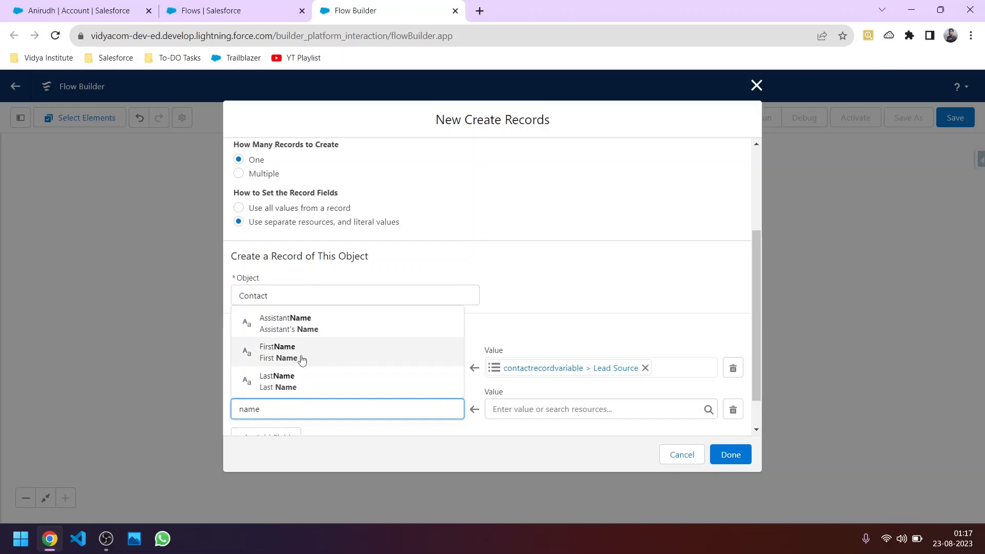
{"action": "left_click", "coordinate": [303, 383]}
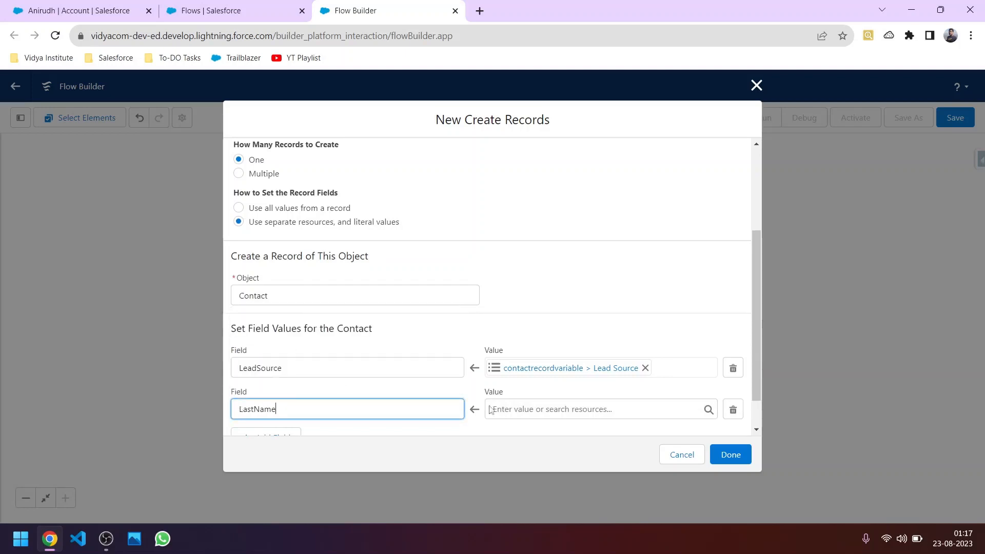
{"action": "left_click", "coordinate": [564, 409]}
{"action": "scroll", "coordinate": [552, 323], "scroll_direction": "down", "scroll_amount": 3}
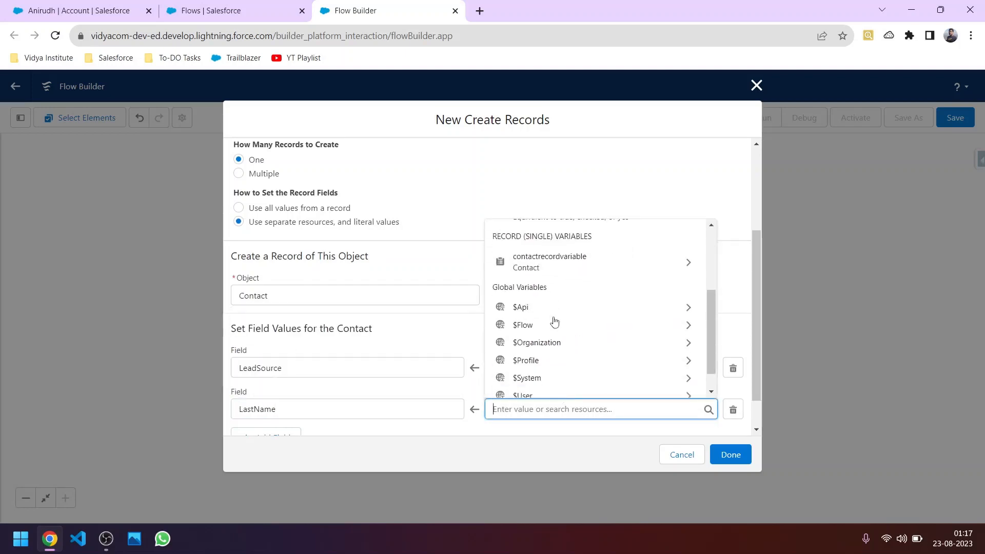
{"action": "left_click", "coordinate": [571, 269]}
{"action": "scroll", "coordinate": [570, 313], "scroll_direction": "down", "scroll_amount": 4}
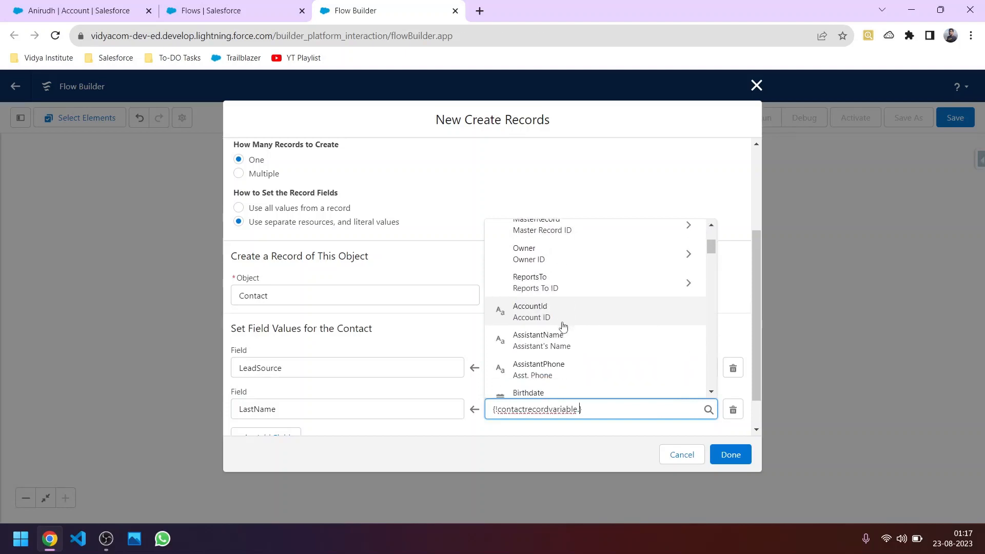
{"action": "scroll", "coordinate": [561, 331], "scroll_direction": "down", "scroll_amount": 3}
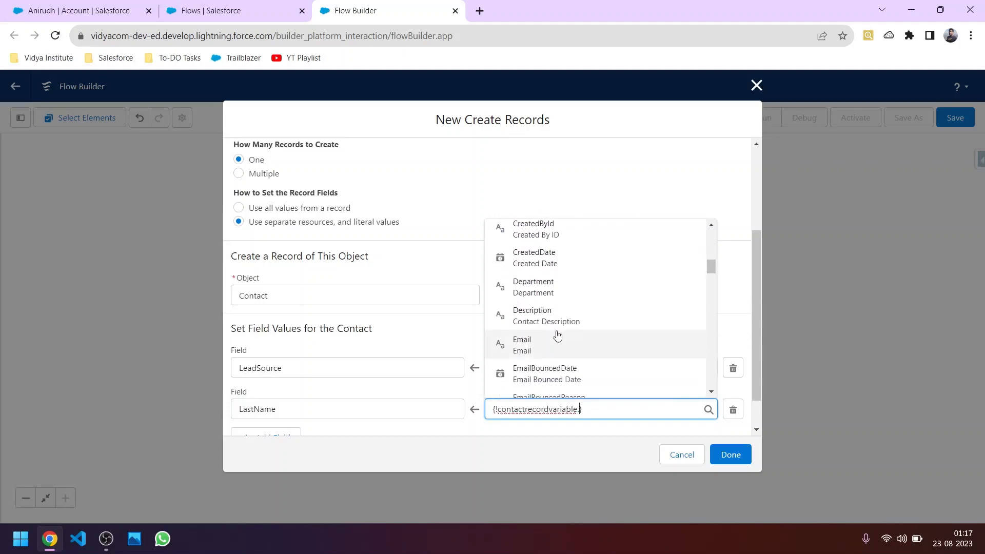
{"action": "type", "text": "last"}
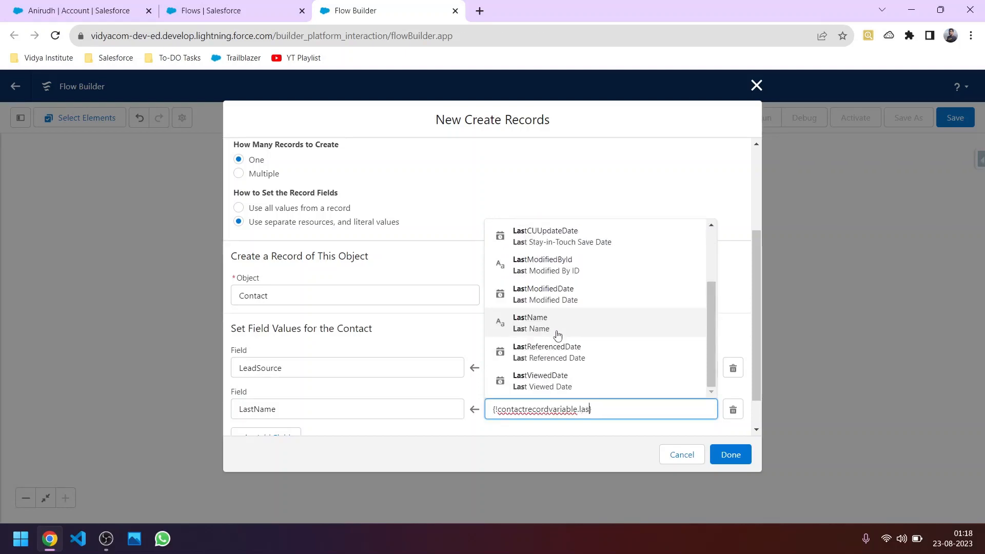
{"action": "left_click", "coordinate": [557, 335]}
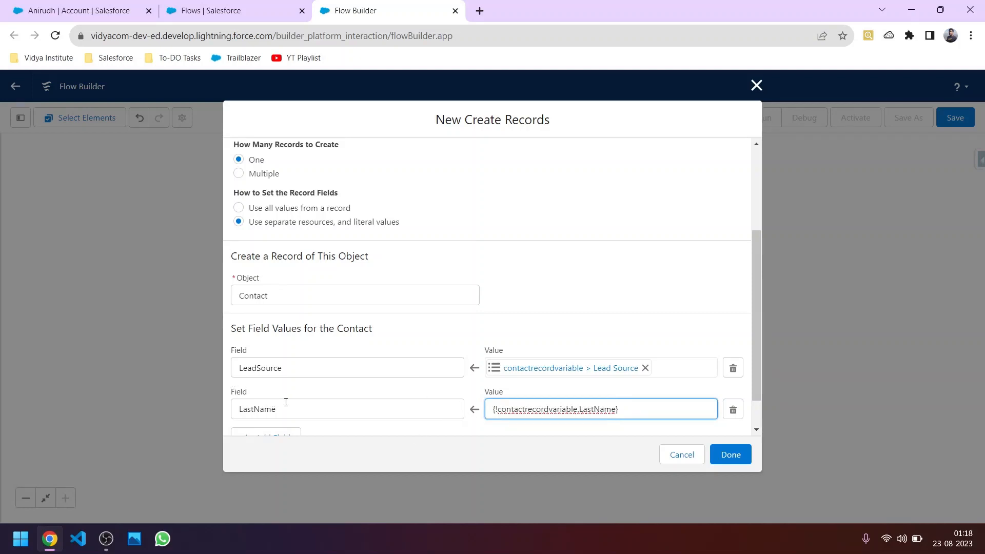
{"action": "scroll", "coordinate": [304, 402], "scroll_direction": "down", "scroll_amount": 1}
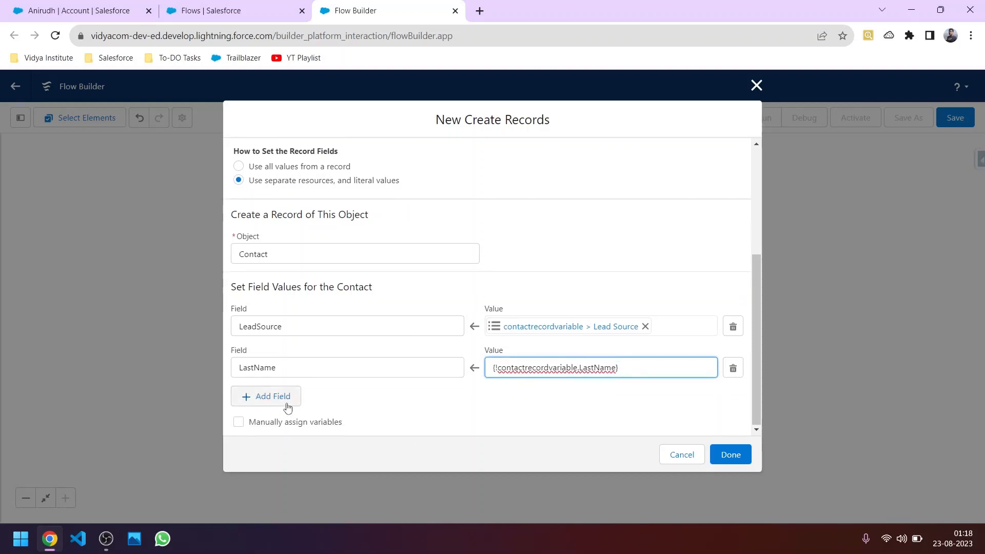
{"action": "left_click", "coordinate": [286, 404]}
{"action": "left_click", "coordinate": [288, 407]}
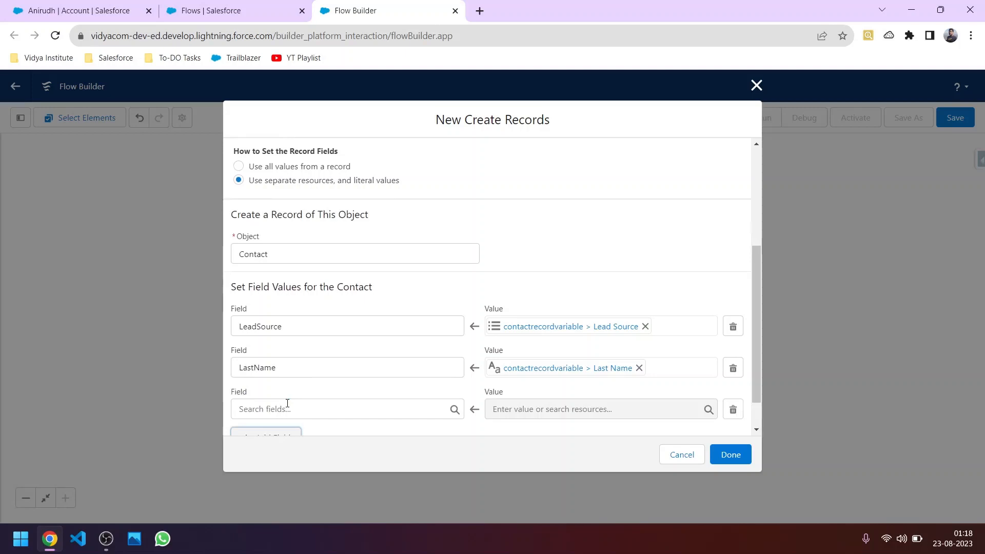
Step: Switch to the account record tab and scroll through its details and related lists
{"action": "left_click", "coordinate": [60, 13]}
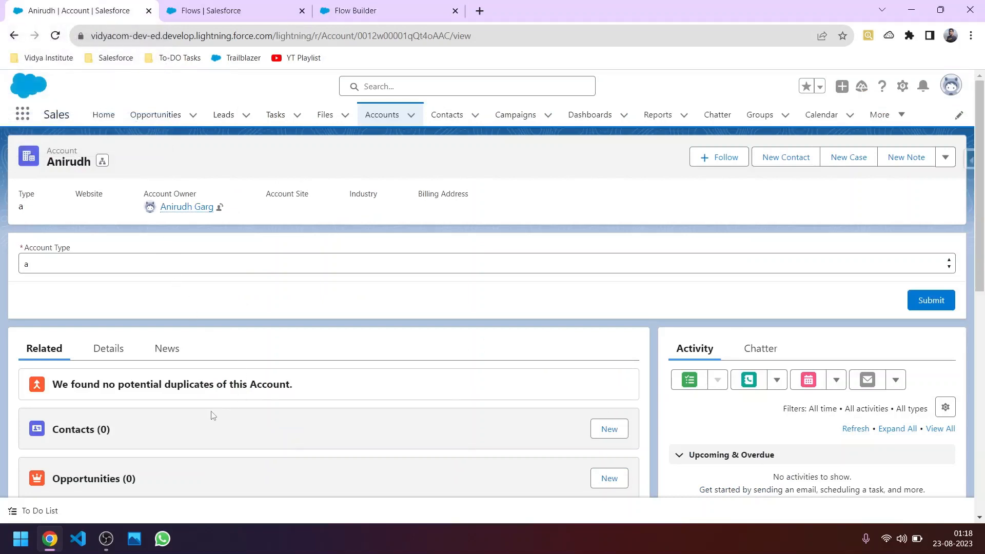
{"action": "scroll", "coordinate": [336, 304], "scroll_direction": "down", "scroll_amount": 3}
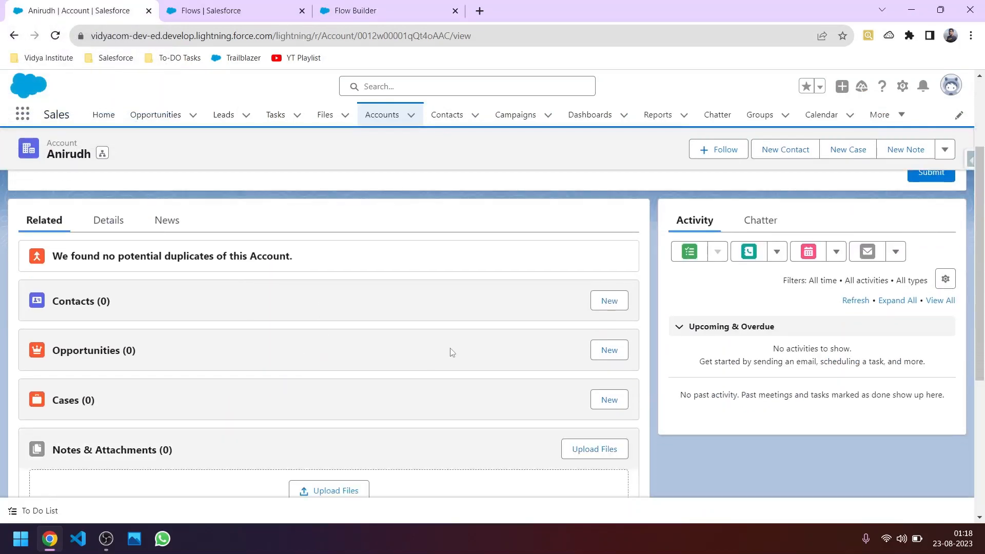
{"action": "scroll", "coordinate": [417, 337], "scroll_direction": "up", "scroll_amount": 3}
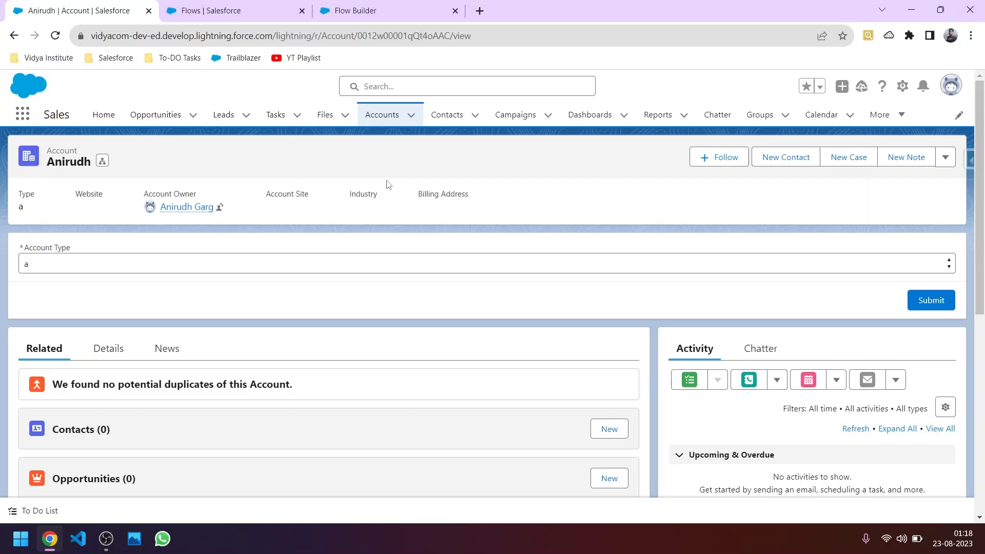
Step: Add AccountId as the Contact's third field to set in Create Records, leaving its value empty
{"action": "left_click", "coordinate": [389, 11]}
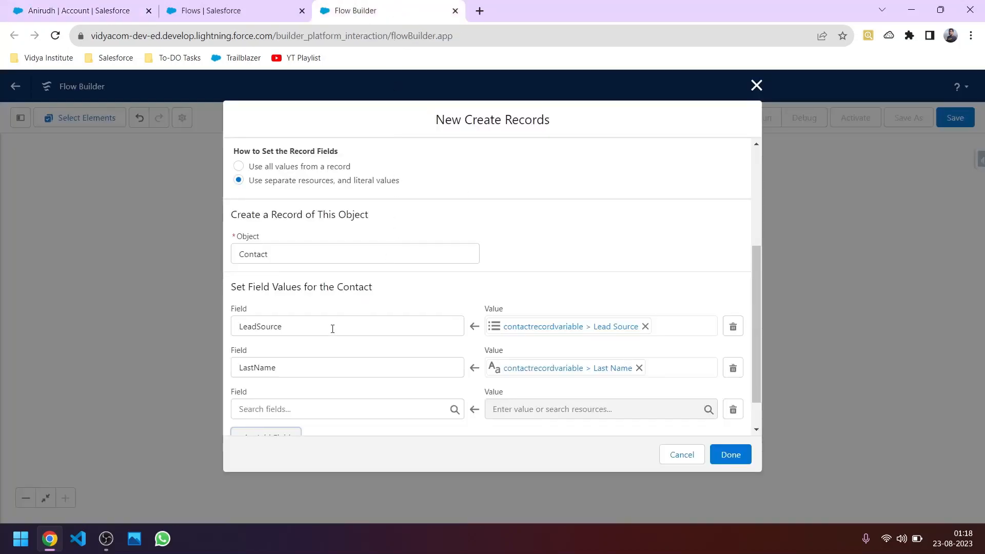
{"action": "scroll", "coordinate": [320, 357], "scroll_direction": "down", "scroll_amount": 1}
{"action": "left_click", "coordinate": [279, 367]}
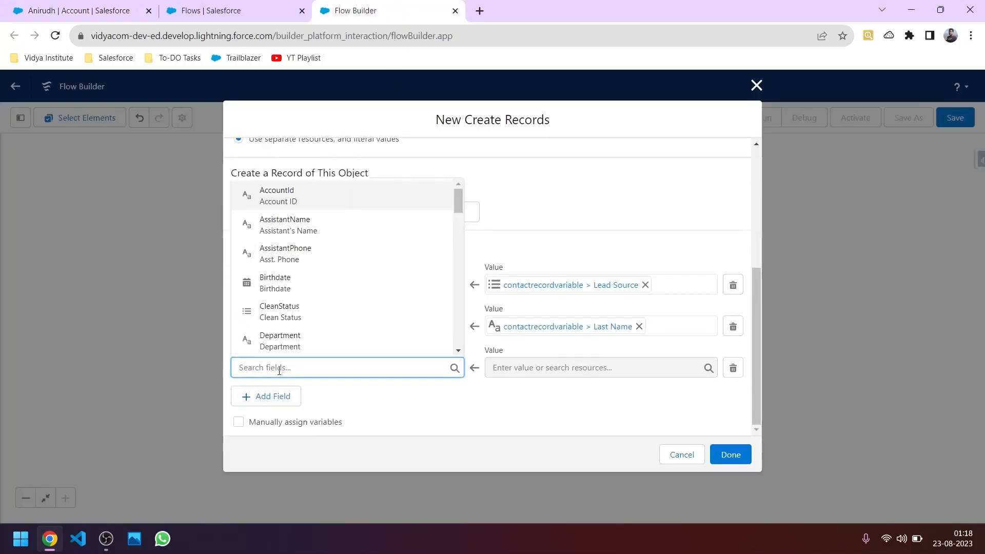
{"action": "left_click", "coordinate": [302, 202]}
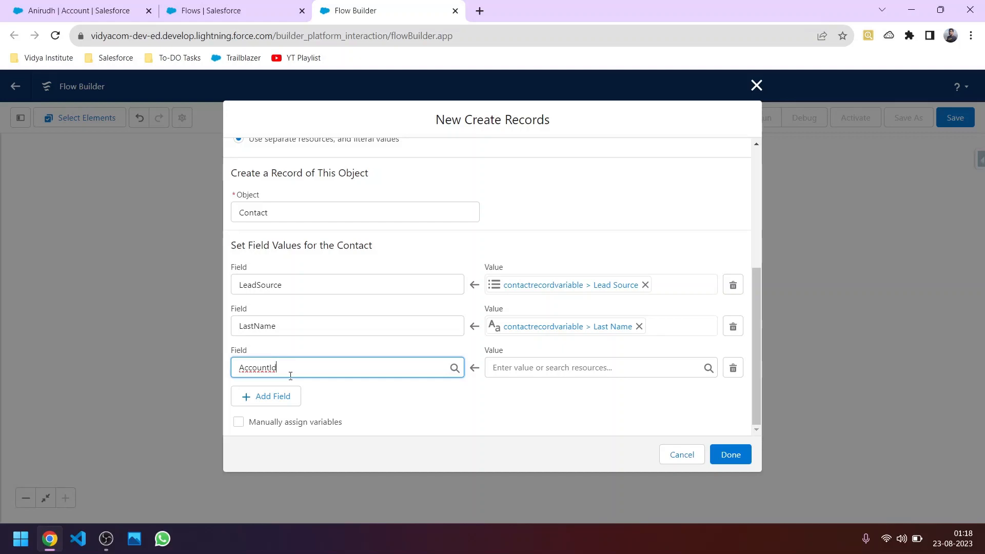
{"action": "left_click", "coordinate": [522, 369]}
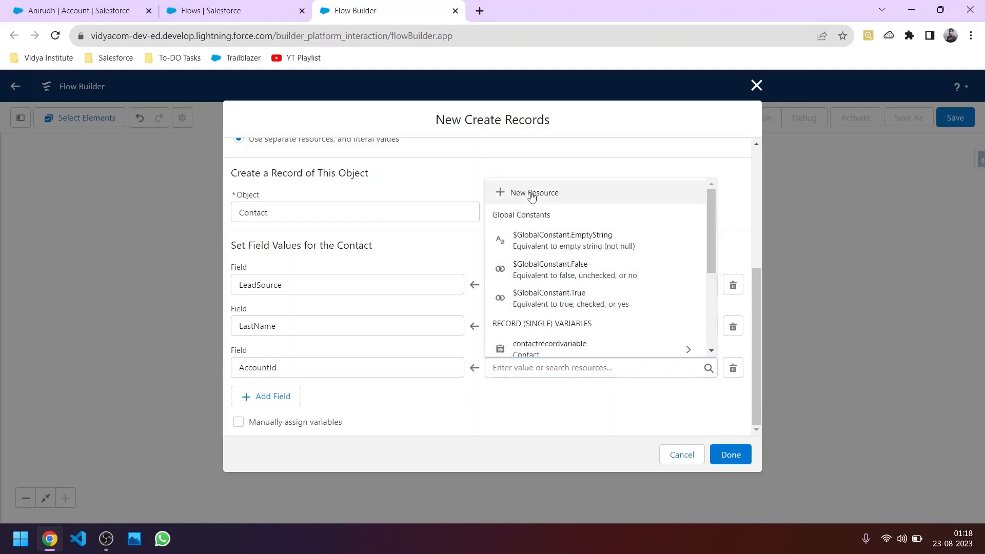
Step: Create a Text variable AccID, available for input, to supply the AccountId value
{"action": "left_click", "coordinate": [531, 193]}
{"action": "left_click", "coordinate": [367, 243]}
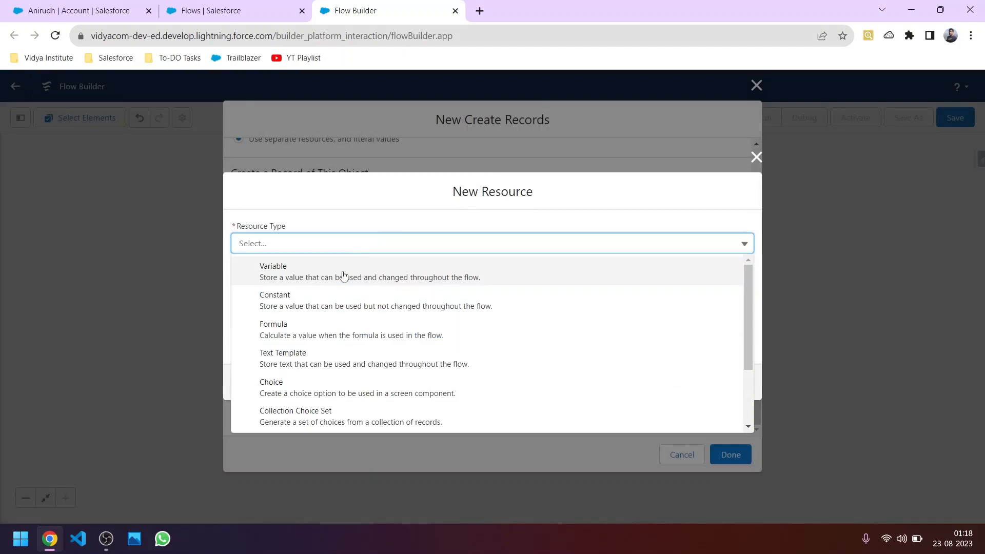
{"action": "left_click", "coordinate": [343, 271]}
{"action": "left_click", "coordinate": [325, 273]}
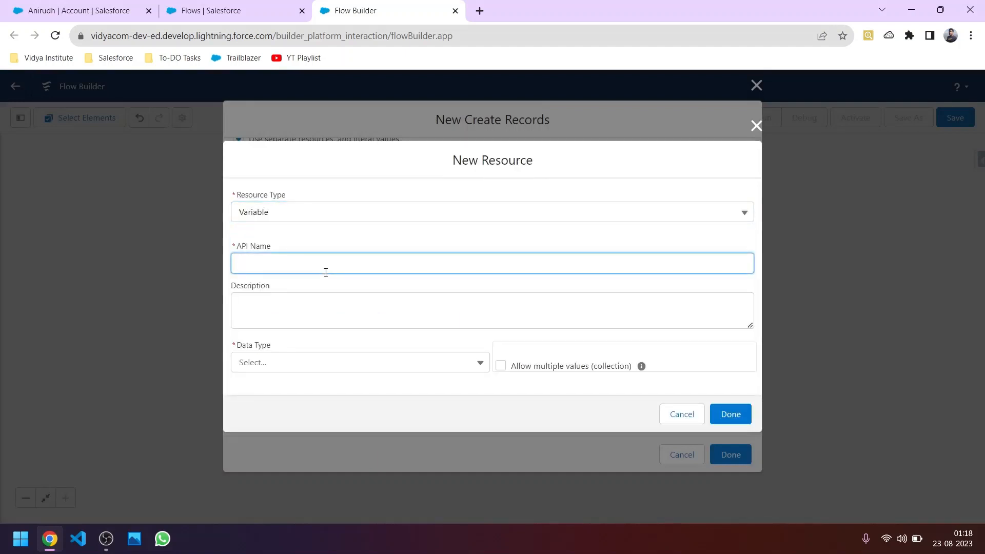
{"action": "type", "text": "Co"}
{"action": "key", "text": "BackSpace"}
{"action": "key", "text": "BackSpace"}
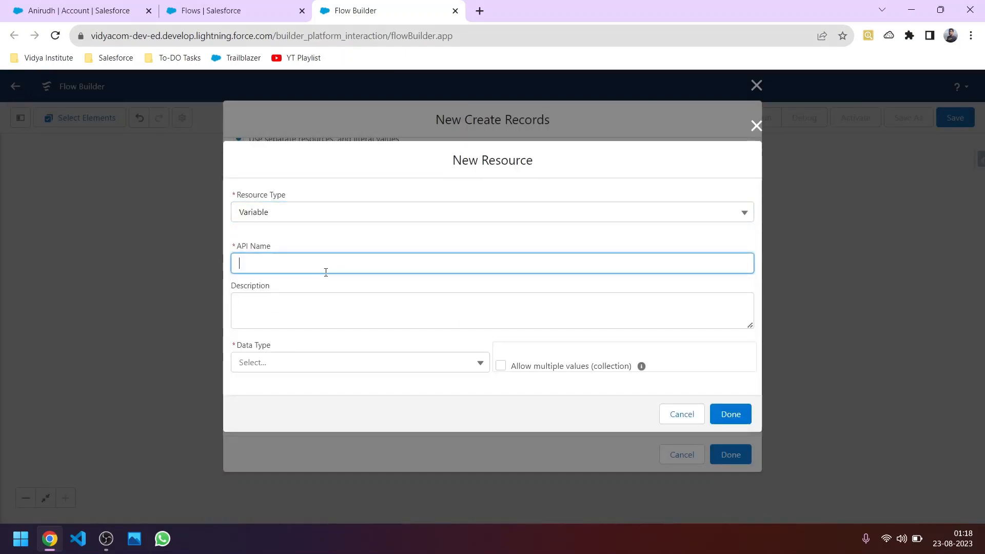
{"action": "type", "text": "AccID"}
{"action": "left_click", "coordinate": [298, 361]}
{"action": "left_click", "coordinate": [270, 198]}
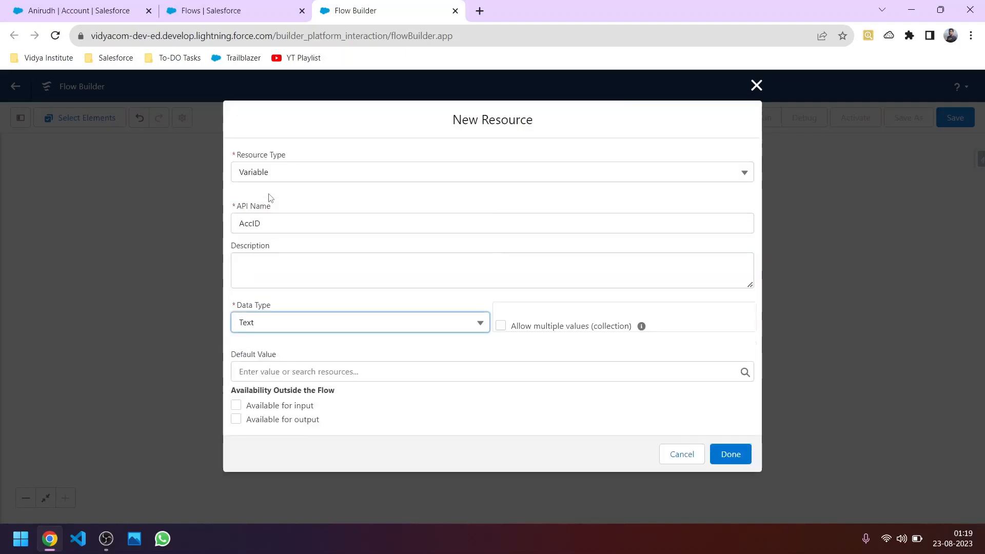
{"action": "left_click", "coordinate": [237, 406]}
{"action": "left_click_drag", "start_coordinate": [323, 408], "coordinate": [246, 409]}
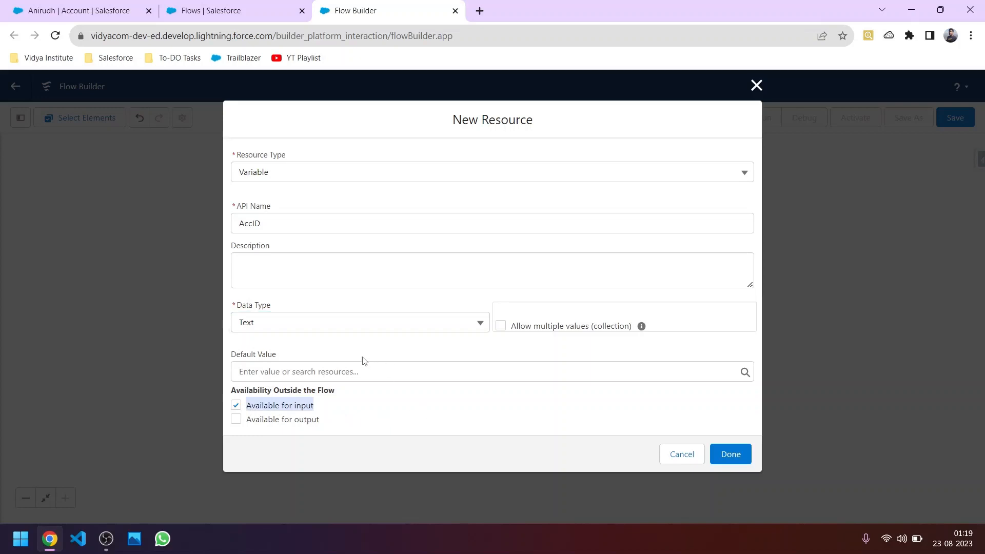
{"action": "left_click", "coordinate": [721, 454]}
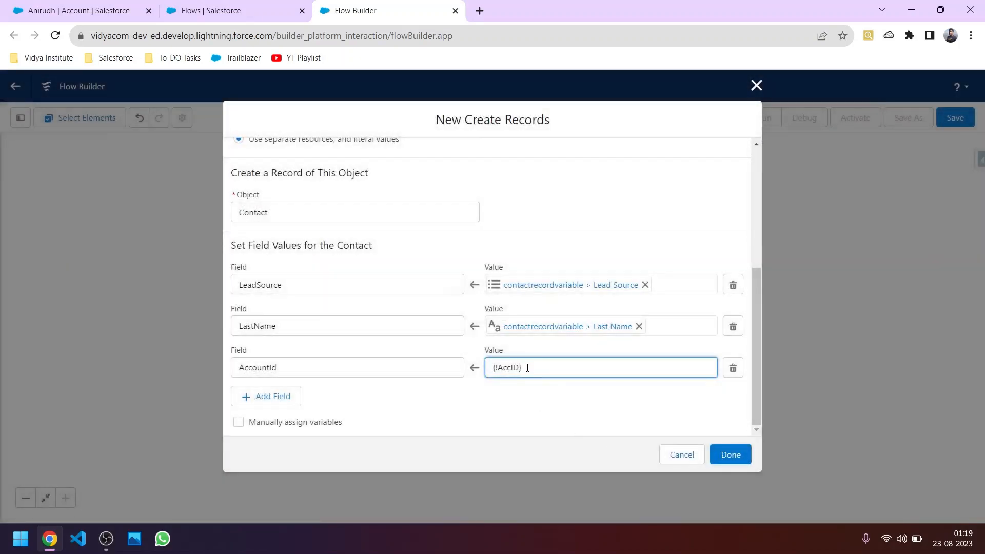
Step: Confirm the Contact creation settings and save the flow as 'Account Related Contact Creation Flow'
{"action": "left_click", "coordinate": [524, 369]}
{"action": "left_click", "coordinate": [728, 456]}
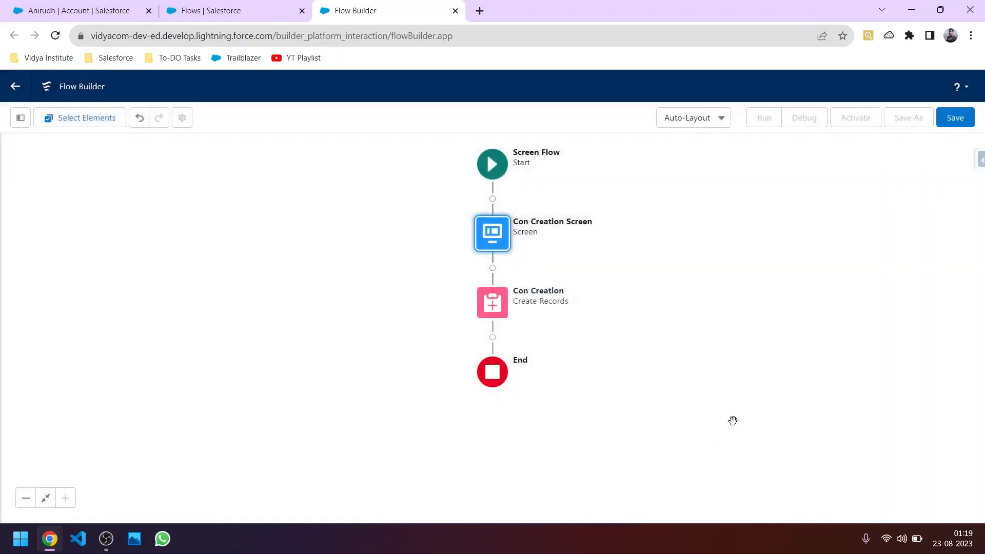
{"action": "left_click", "coordinate": [957, 124]}
{"action": "left_click", "coordinate": [360, 245]}
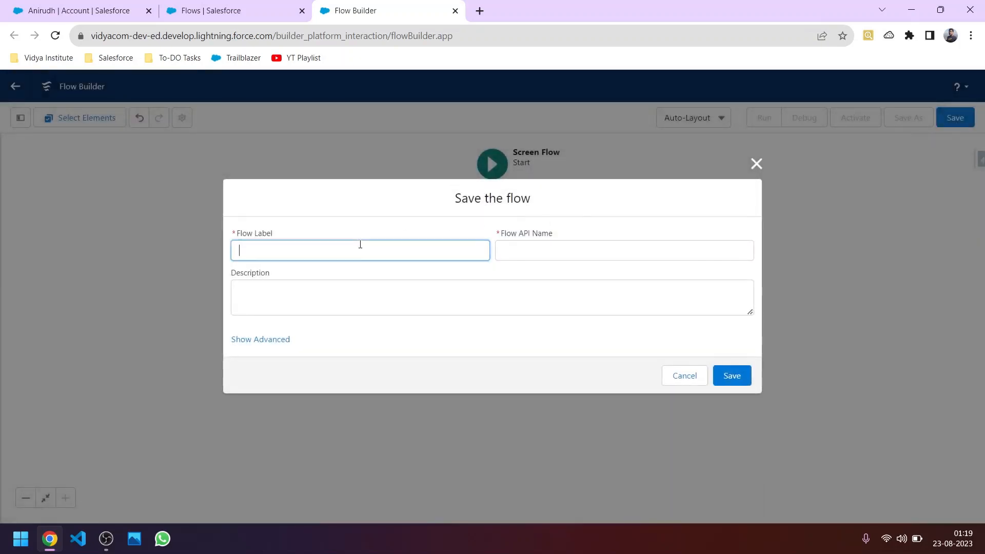
{"action": "type", "text": "Related Conta"}
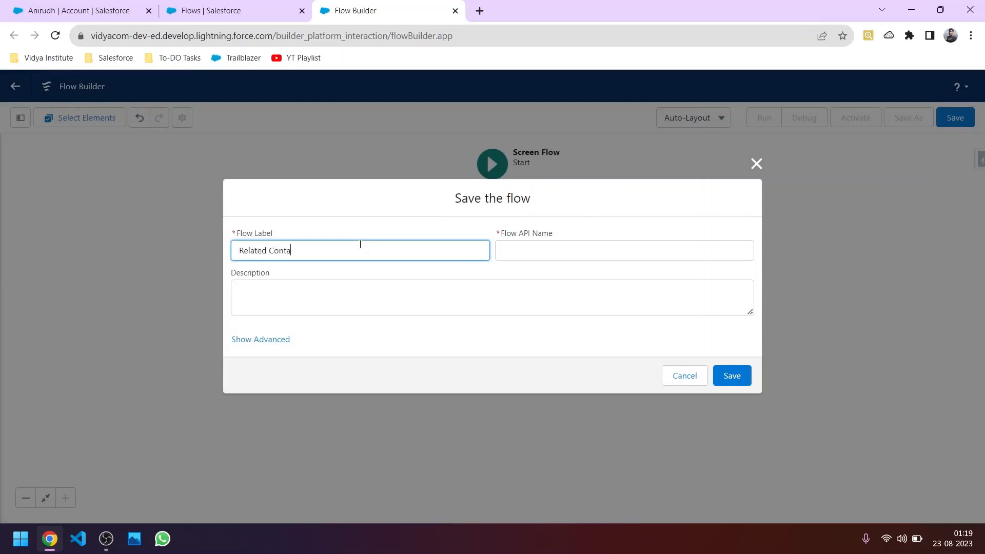
{"action": "type", "text": "ct Creation Flow"}
{"action": "left_click", "coordinate": [239, 250]}
{"action": "type", "text": "Account"}
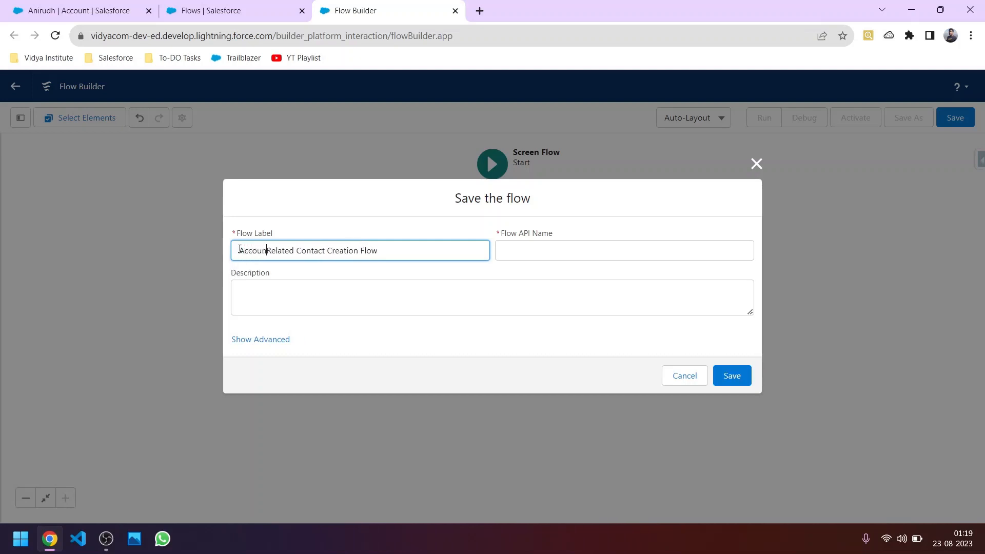
{"action": "left_click", "coordinate": [290, 288]}
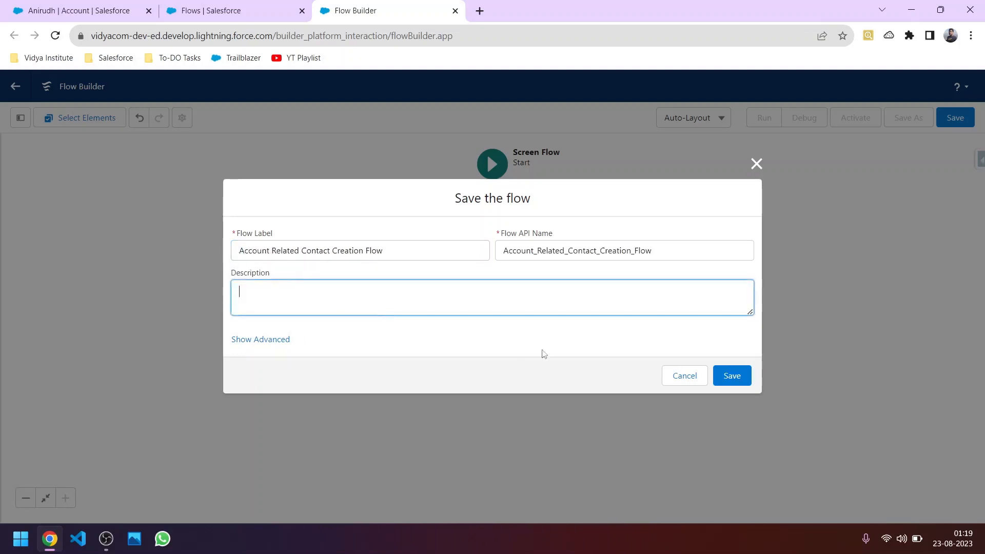
{"action": "left_click", "coordinate": [731, 377]}
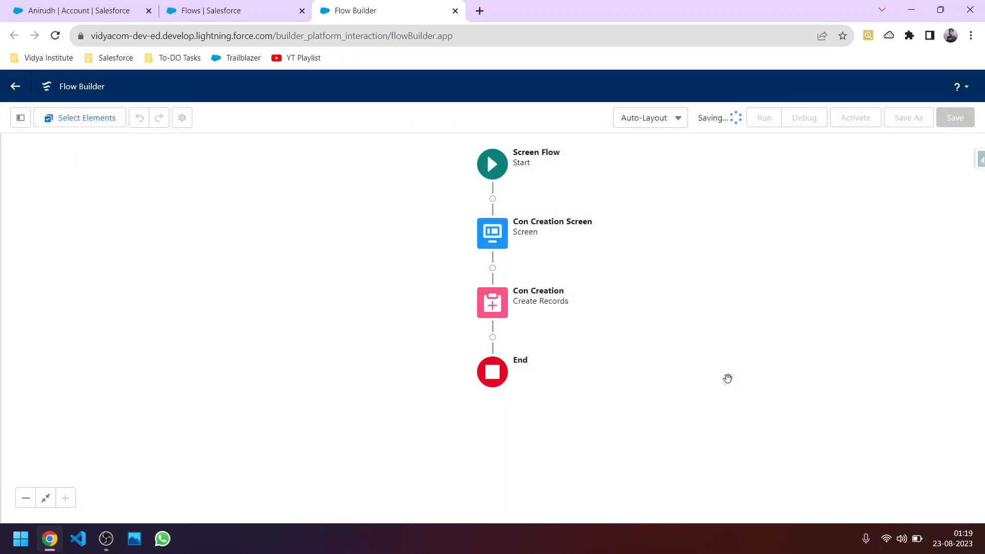
Step: Activate the flow and test it in a debug run, checking the Lead Source choices
{"action": "left_click", "coordinate": [843, 124]}
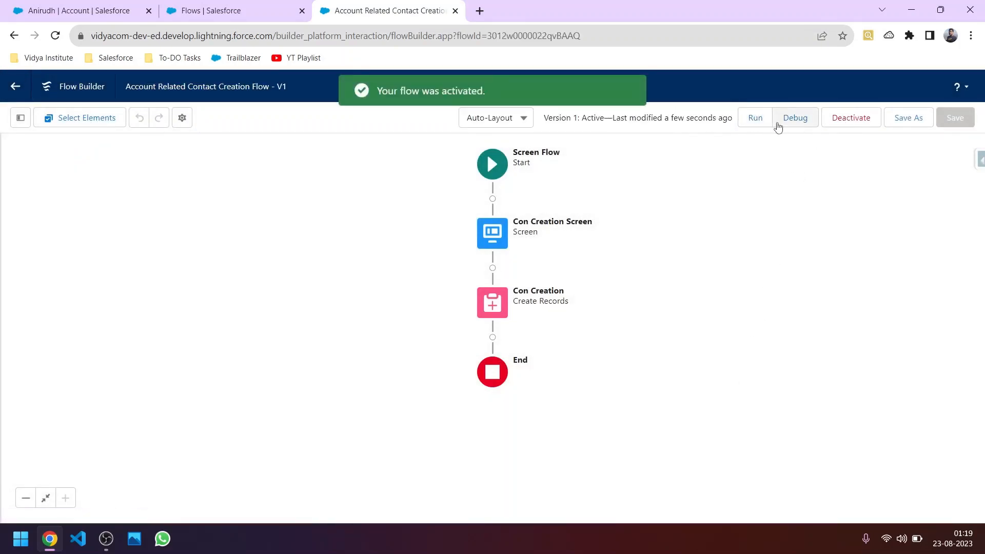
{"action": "left_click", "coordinate": [778, 126]}
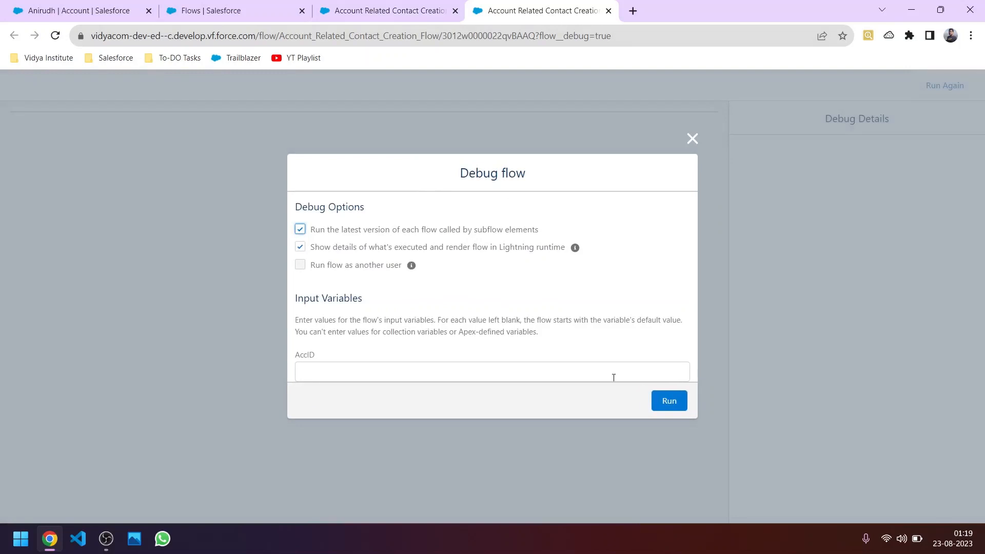
{"action": "left_click", "coordinate": [666, 401]}
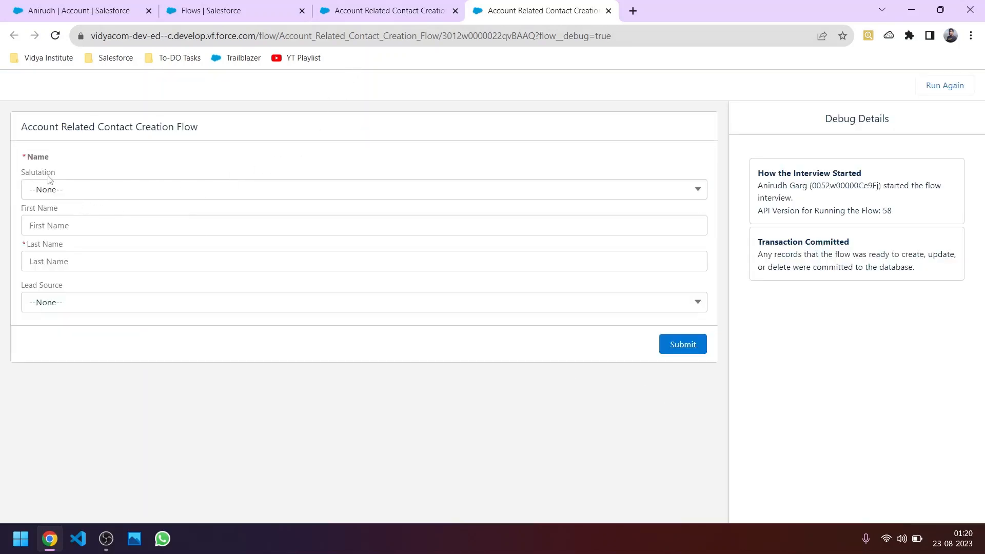
{"action": "left_click_drag", "start_coordinate": [55, 162], "coordinate": [22, 165]}
{"action": "left_click", "coordinate": [68, 302]}
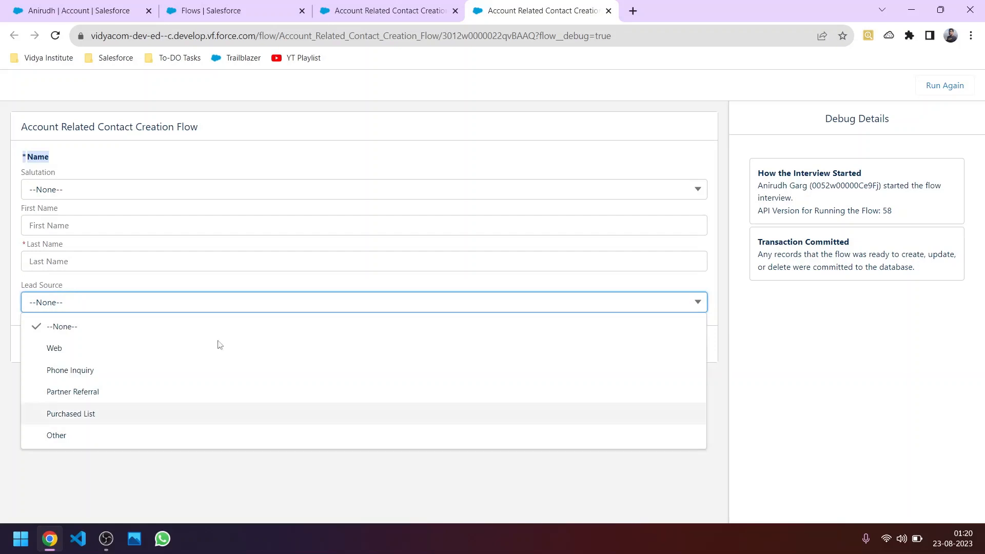
Step: Inspect the Con Creation Screen's record fields unchanged, then return to the account record page
{"action": "left_click", "coordinate": [373, 15]}
{"action": "double_click", "coordinate": [489, 234]}
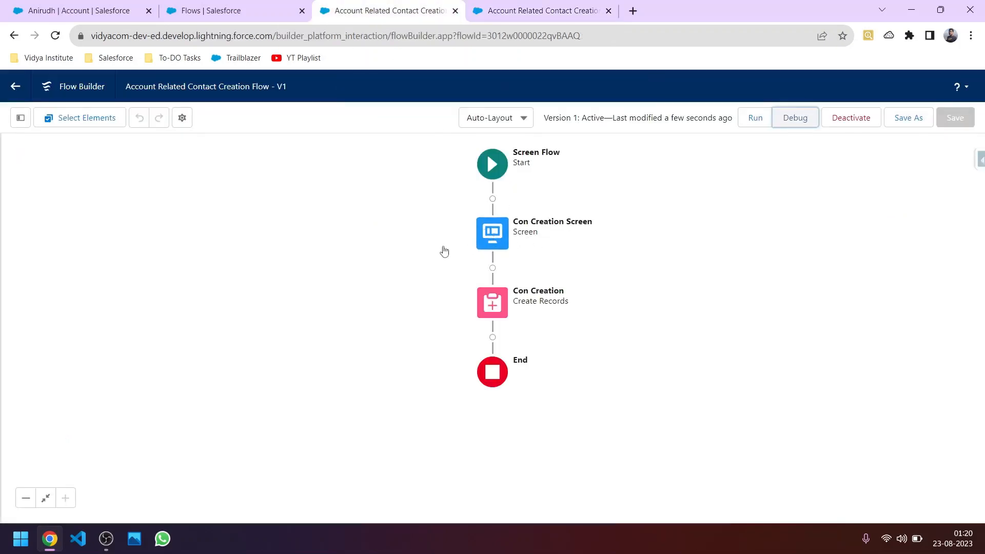
{"action": "left_click", "coordinate": [131, 184]}
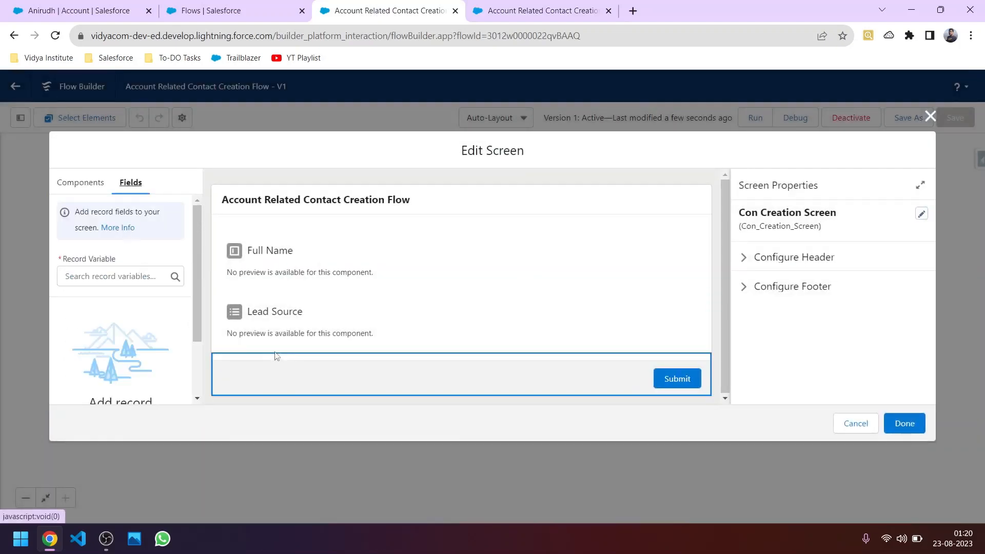
{"action": "left_click", "coordinate": [844, 423]}
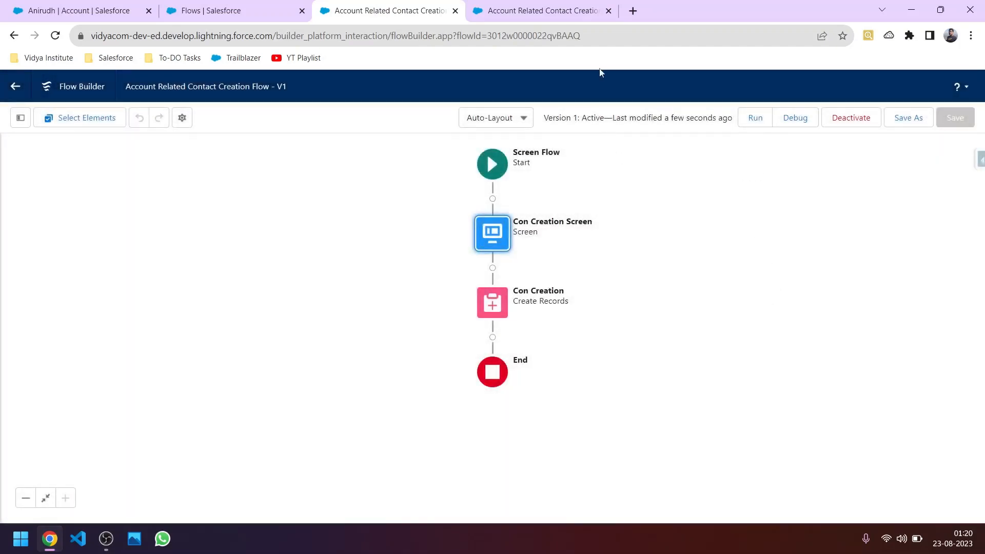
{"action": "left_click", "coordinate": [536, 12]}
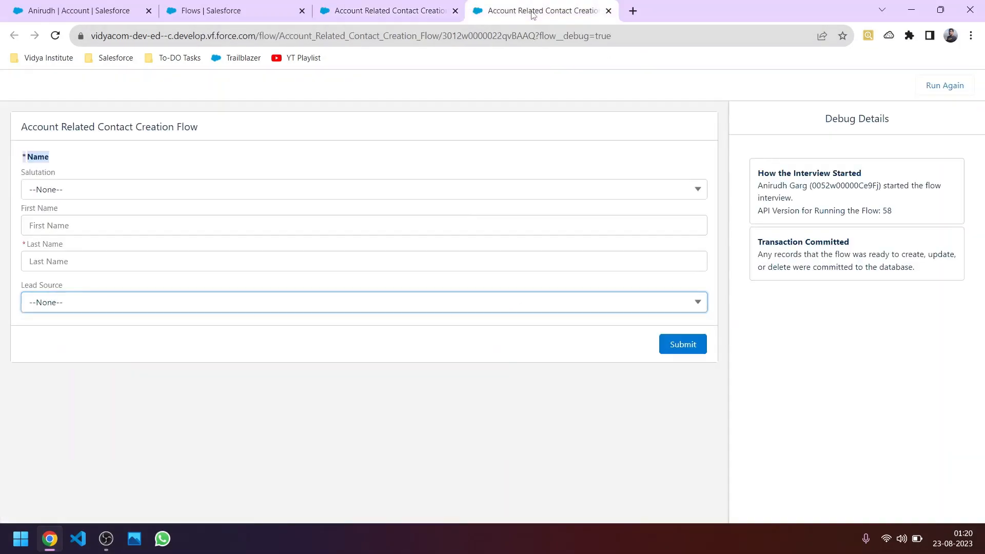
{"action": "left_click", "coordinate": [226, 7]}
{"action": "left_click", "coordinate": [78, 8]}
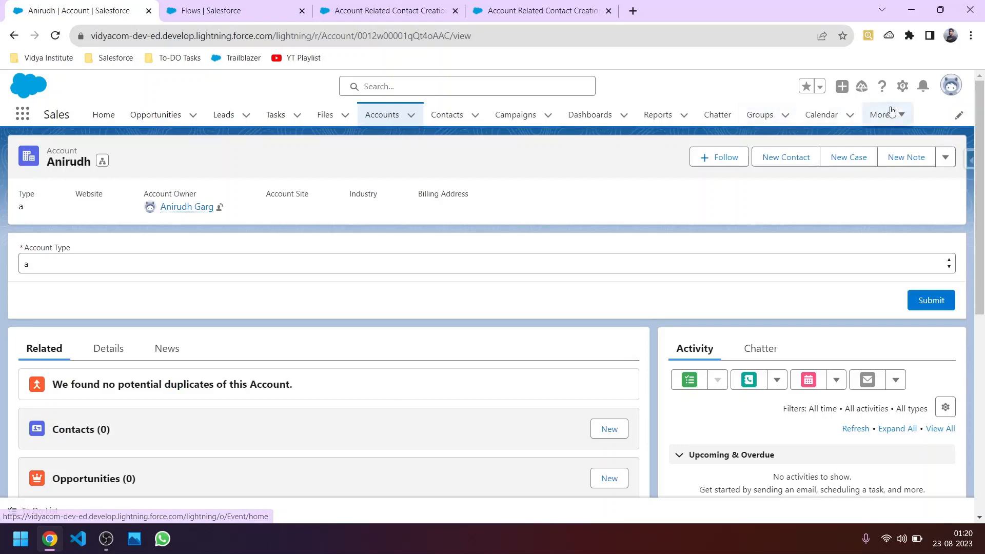
Step: Choose Edit Page from the Setup gear to edit the account record page
{"action": "left_click", "coordinate": [903, 91]}
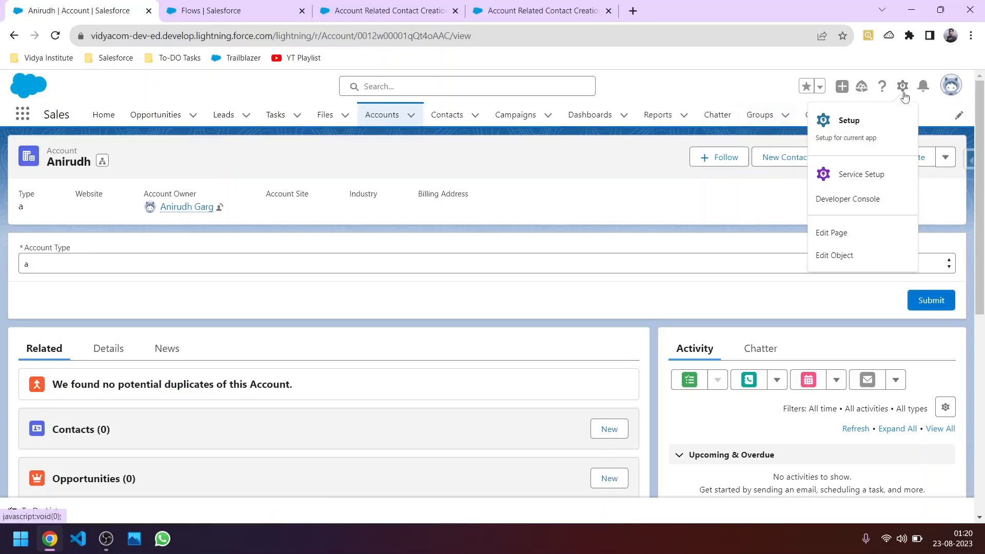
{"action": "left_click", "coordinate": [840, 227]}
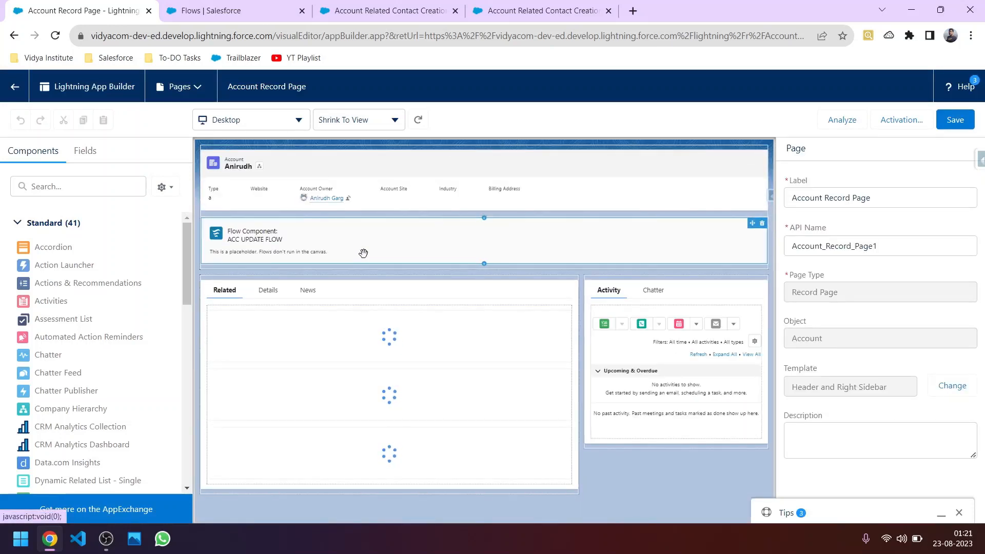
Step: Add a Flow component showing Account Related Contact Creation Flow, passing the record ID into AccID
{"action": "left_click", "coordinate": [484, 267]}
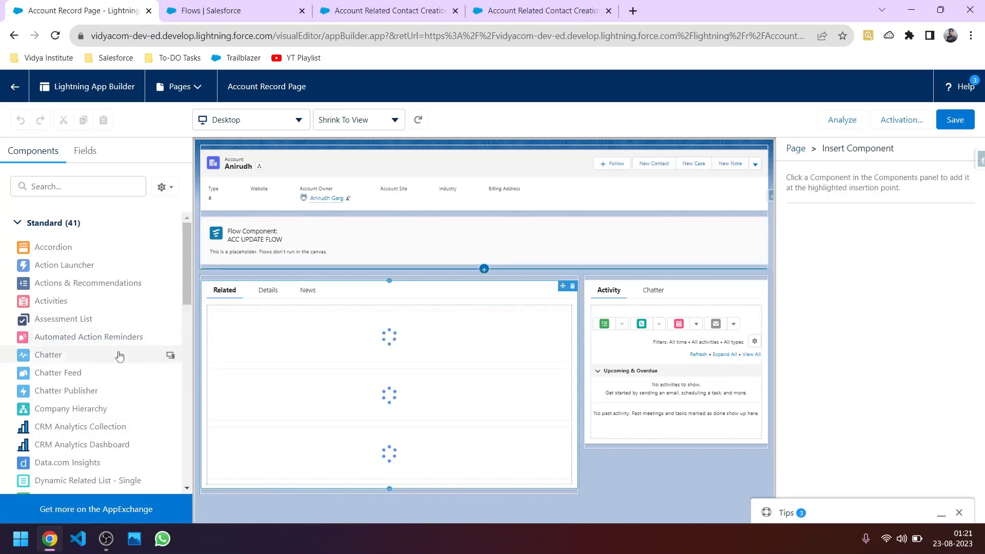
{"action": "scroll", "coordinate": [63, 286], "scroll_direction": "down", "scroll_amount": 5}
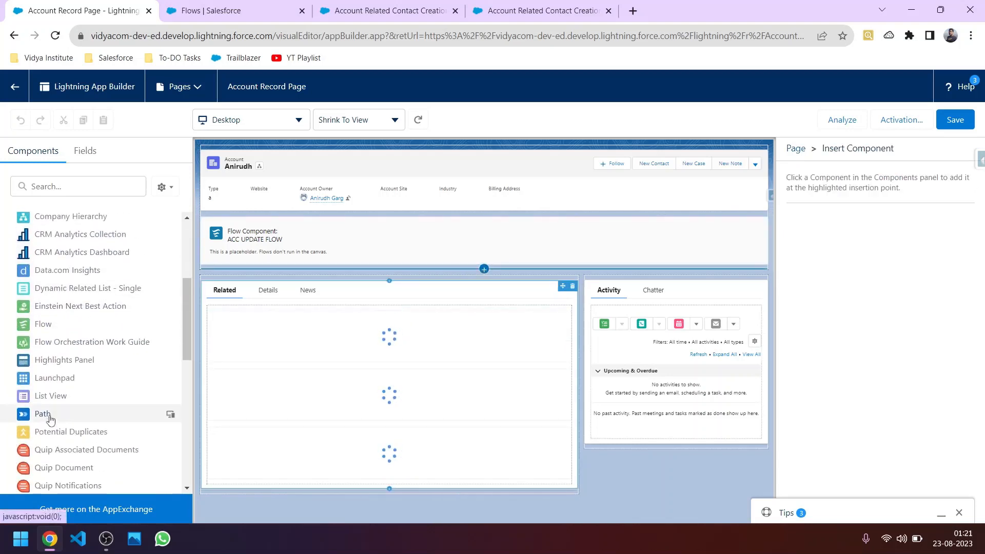
{"action": "scroll", "coordinate": [52, 421], "scroll_direction": "up", "scroll_amount": 4}
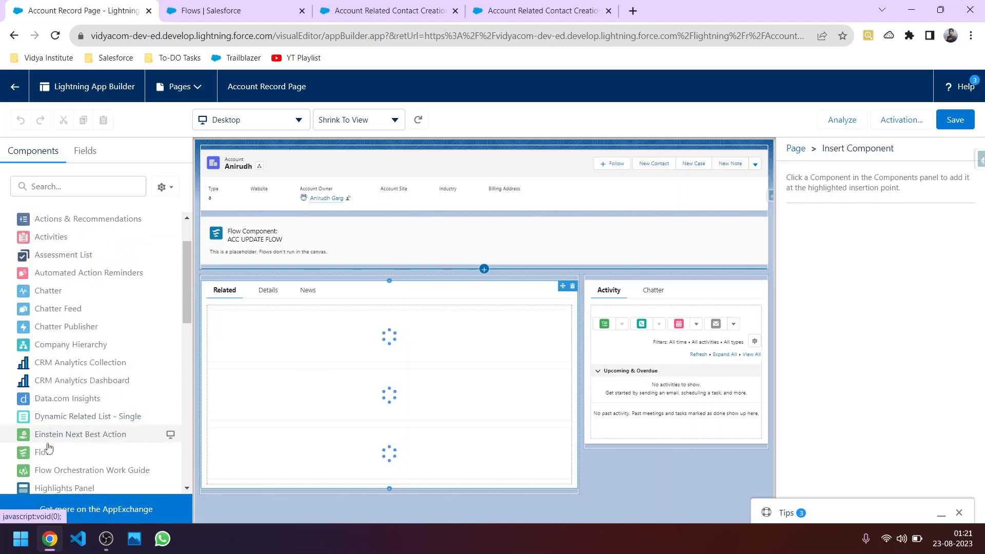
{"action": "left_click", "coordinate": [49, 454]}
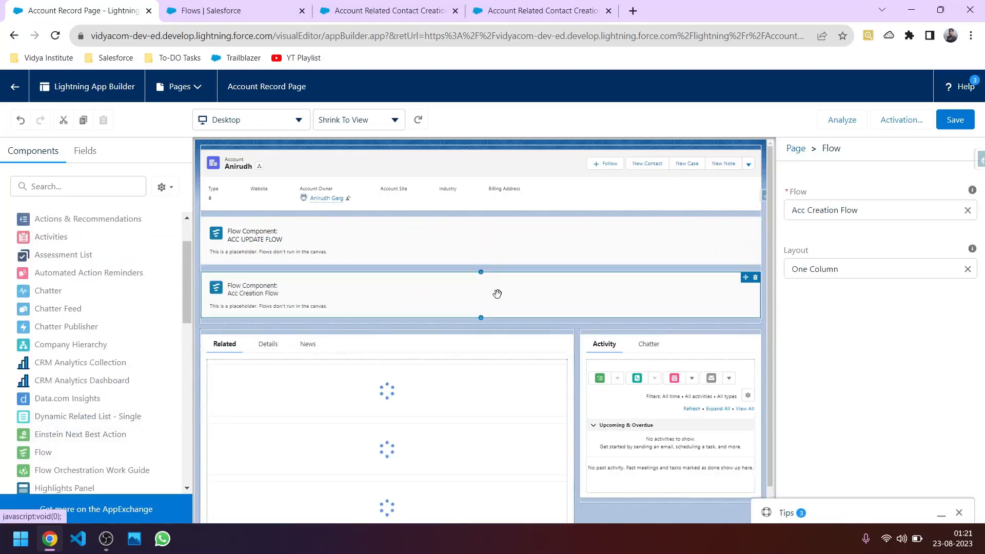
{"action": "left_click", "coordinate": [862, 210]}
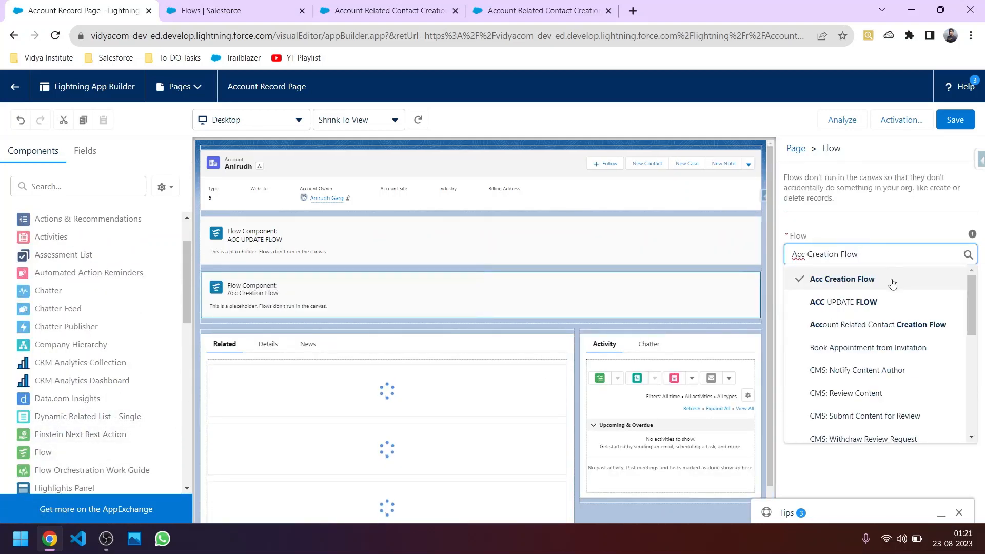
{"action": "left_click", "coordinate": [882, 324]}
{"action": "scroll", "coordinate": [821, 366], "scroll_direction": "down", "scroll_amount": 1}
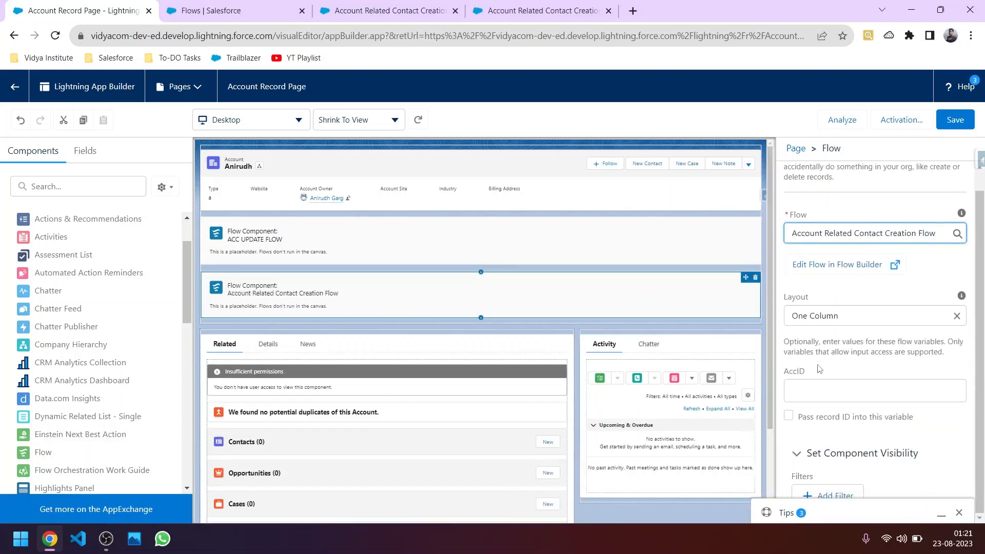
{"action": "left_click", "coordinate": [819, 370]}
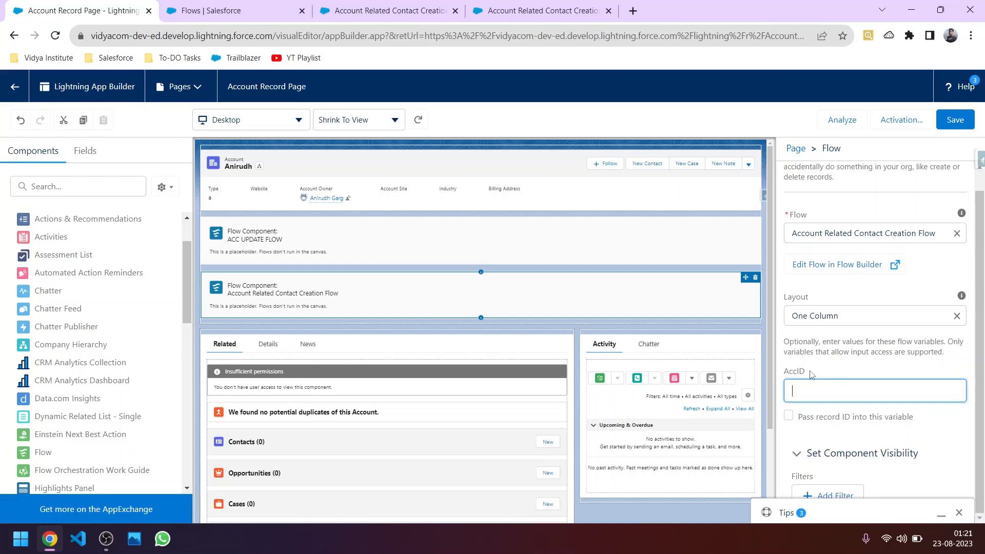
{"action": "left_click", "coordinate": [789, 420]}
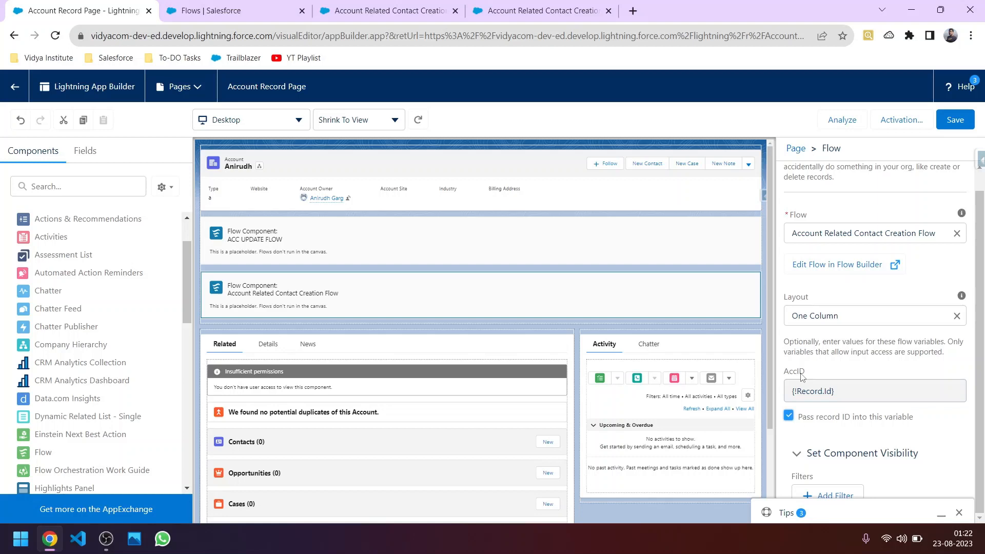
Step: Save the Account Record Page, close the activation dialog, and go back to the account
{"action": "left_click", "coordinate": [957, 120]}
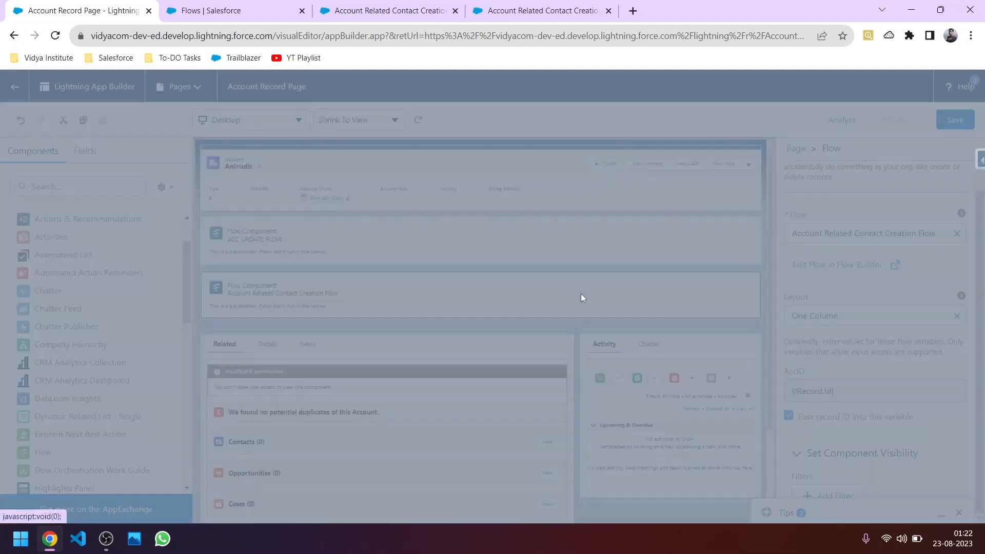
{"action": "scroll", "coordinate": [441, 390], "scroll_direction": "down", "scroll_amount": 1}
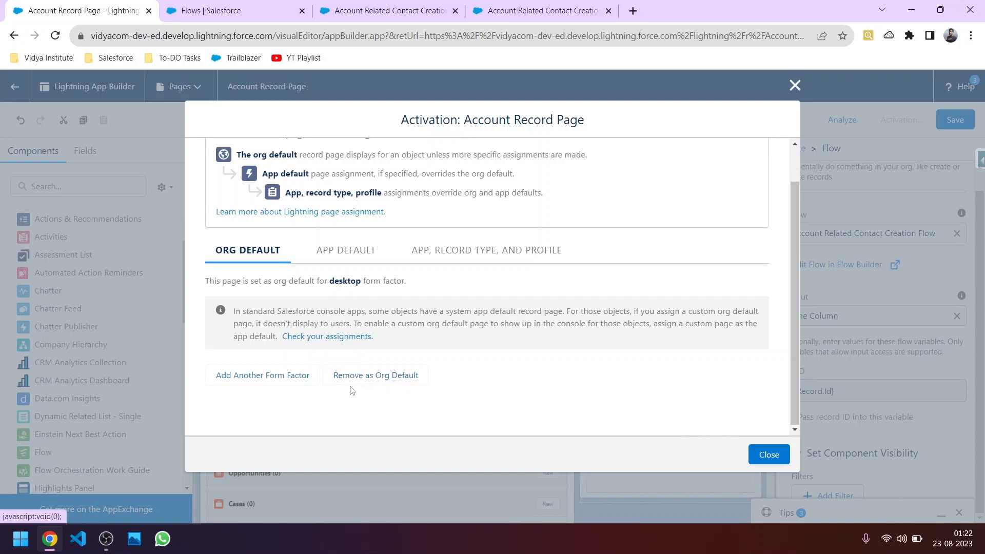
{"action": "scroll", "coordinate": [387, 389], "scroll_direction": "up", "scroll_amount": 1}
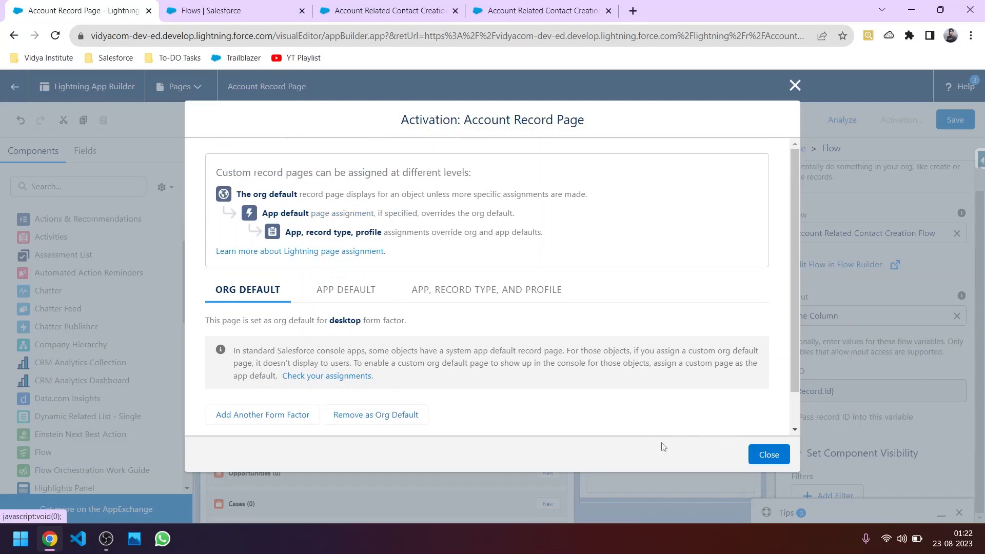
{"action": "left_click", "coordinate": [768, 454]}
{"action": "left_click", "coordinate": [13, 95]}
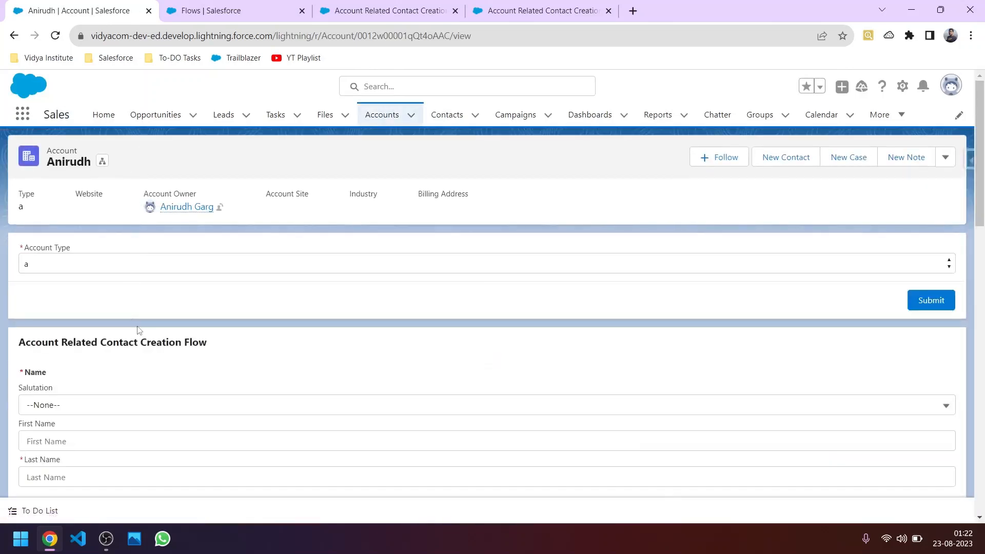
Step: Set the flow form's salutation to Mr. and enter the contact's first and last name
{"action": "scroll", "coordinate": [111, 376], "scroll_direction": "down", "scroll_amount": 1}
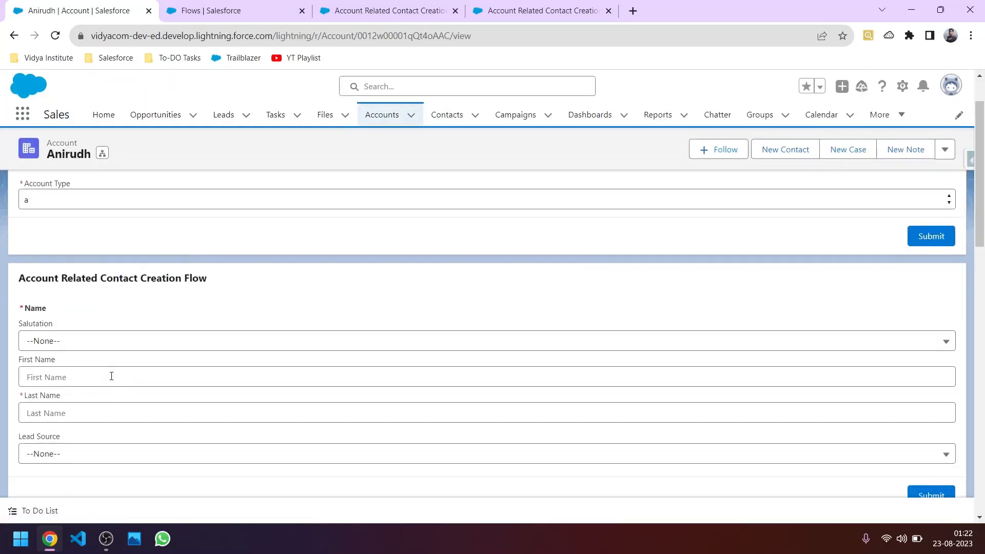
{"action": "left_click", "coordinate": [67, 347]}
{"action": "left_click", "coordinate": [73, 387]}
{"action": "left_click", "coordinate": [73, 379]}
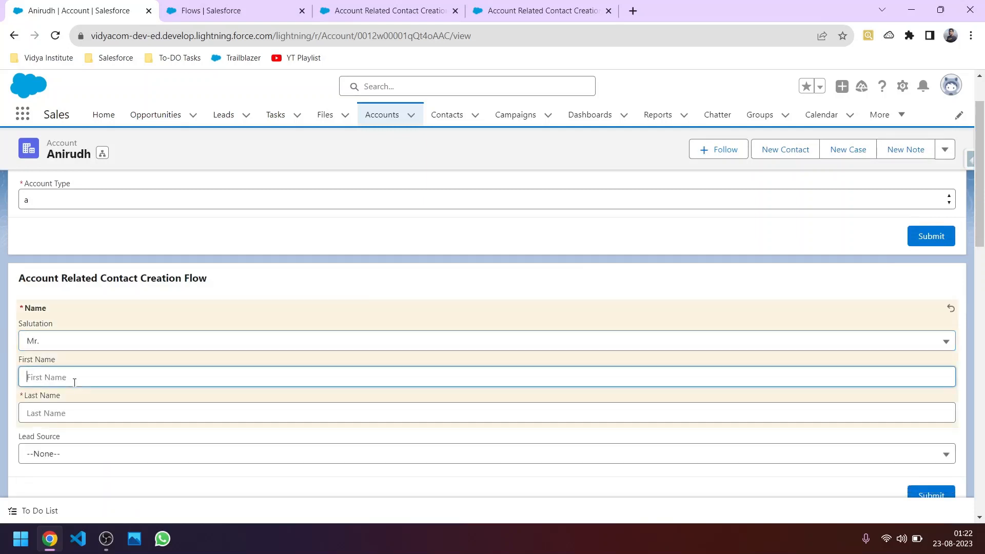
{"action": "left_click", "coordinate": [116, 409]}
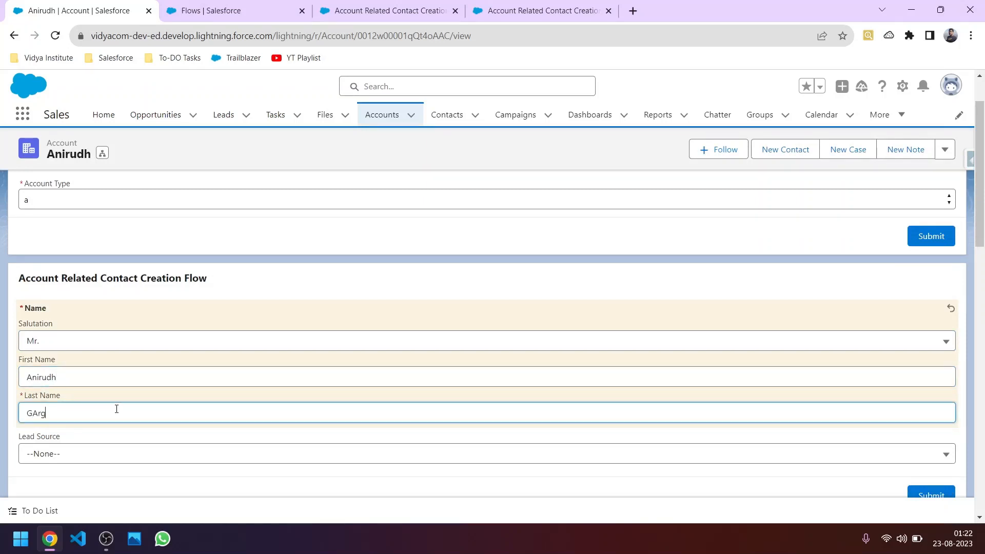
Step: Choose Lead Source Phone Inquiry and submit, then check the account's Contacts list
{"action": "left_click", "coordinate": [116, 454]}
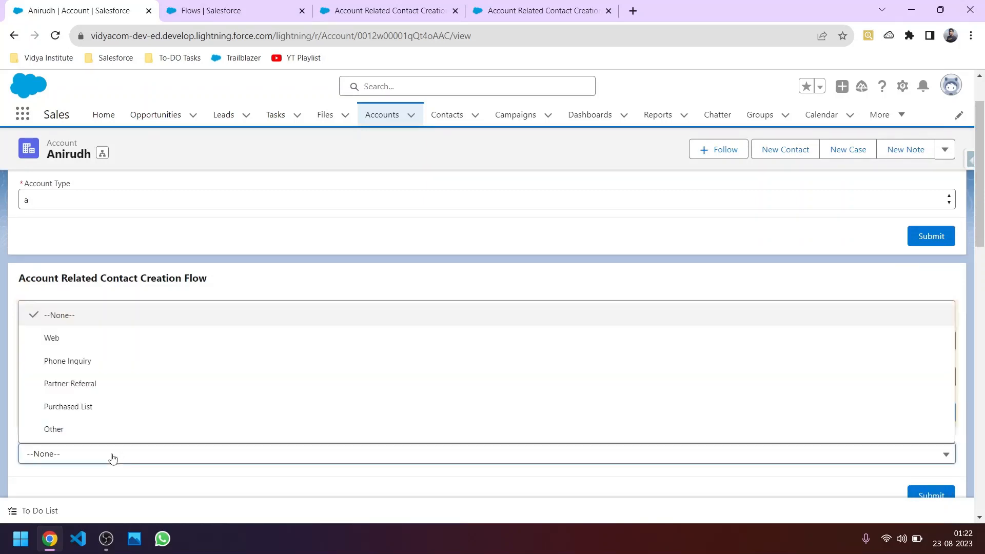
{"action": "left_click", "coordinate": [94, 368]}
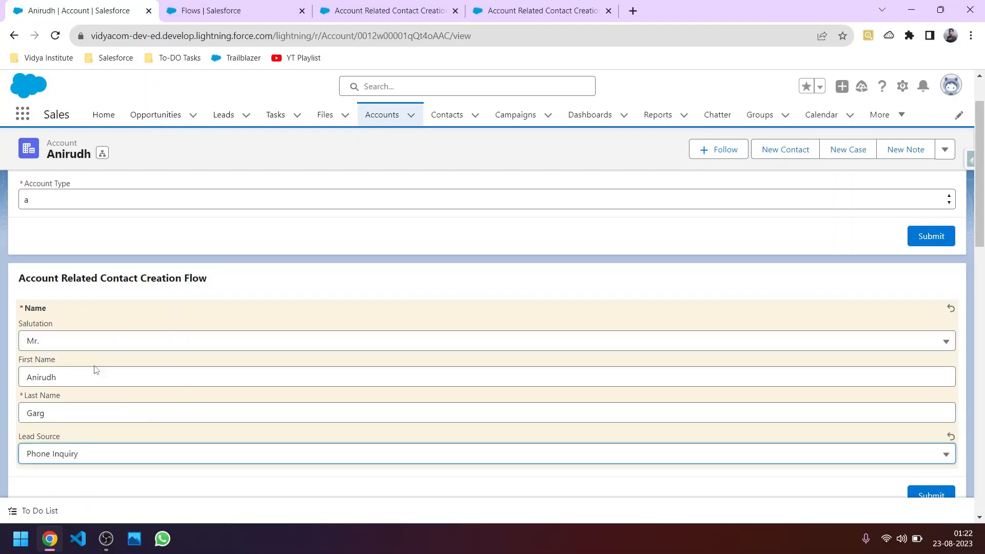
{"action": "scroll", "coordinate": [906, 461], "scroll_direction": "down", "scroll_amount": 1}
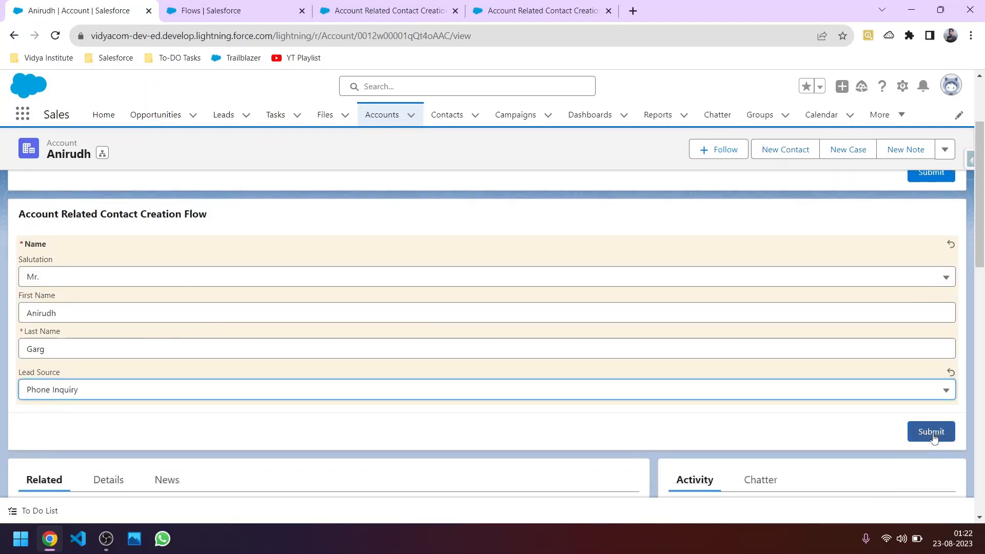
{"action": "left_click", "coordinate": [929, 432]}
{"action": "scroll", "coordinate": [279, 371], "scroll_direction": "down", "scroll_amount": 5}
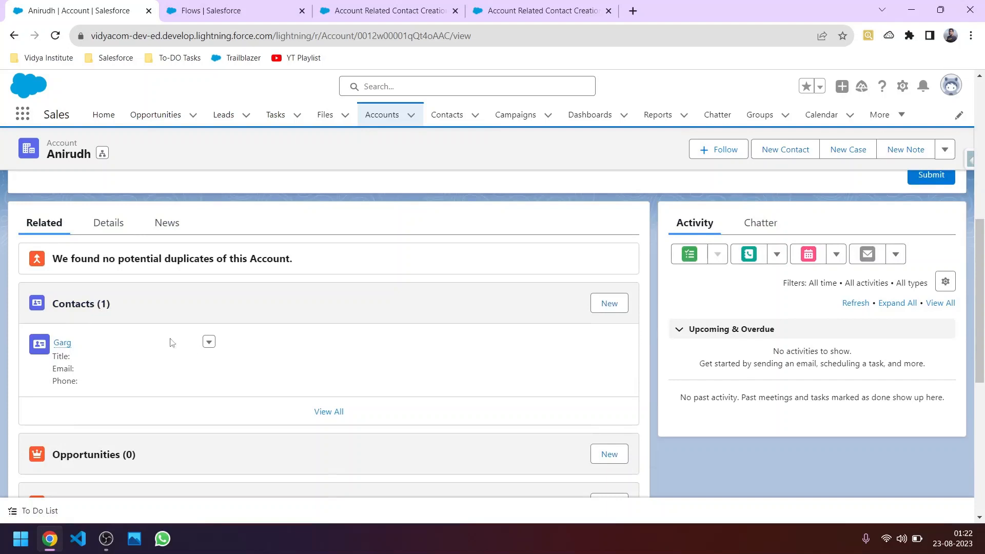
Step: Open the new contact's edit form and look over its saved name, account and lead source fields
{"action": "left_click", "coordinate": [62, 343]}
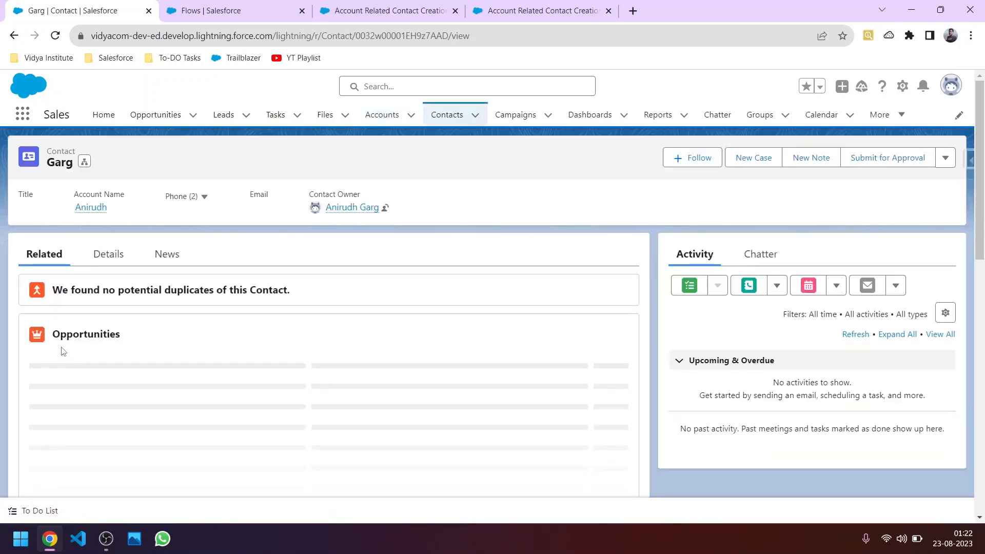
{"action": "left_click", "coordinate": [946, 158]}
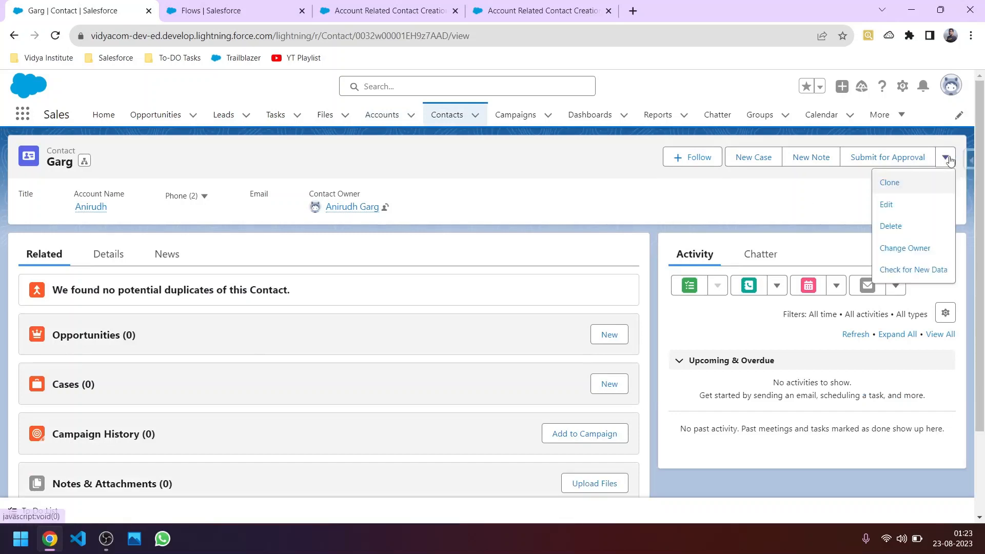
{"action": "left_click", "coordinate": [892, 204]}
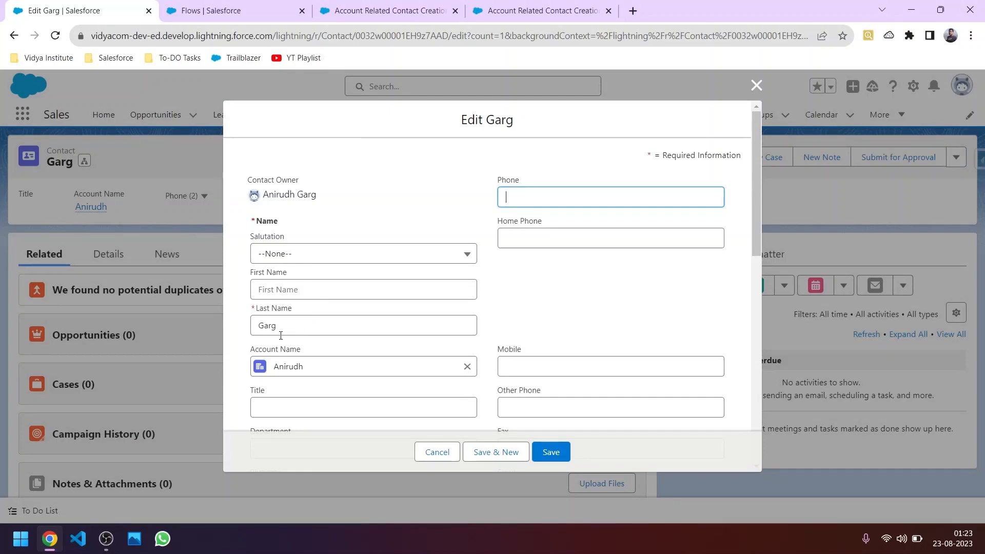
{"action": "scroll", "coordinate": [331, 324], "scroll_direction": "down", "scroll_amount": 1}
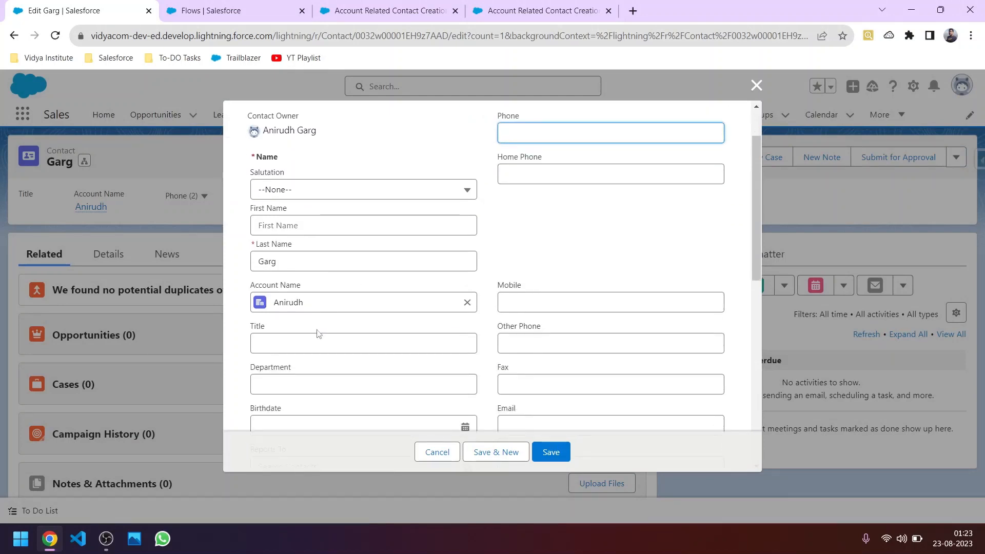
{"action": "scroll", "coordinate": [312, 313], "scroll_direction": "down", "scroll_amount": 6}
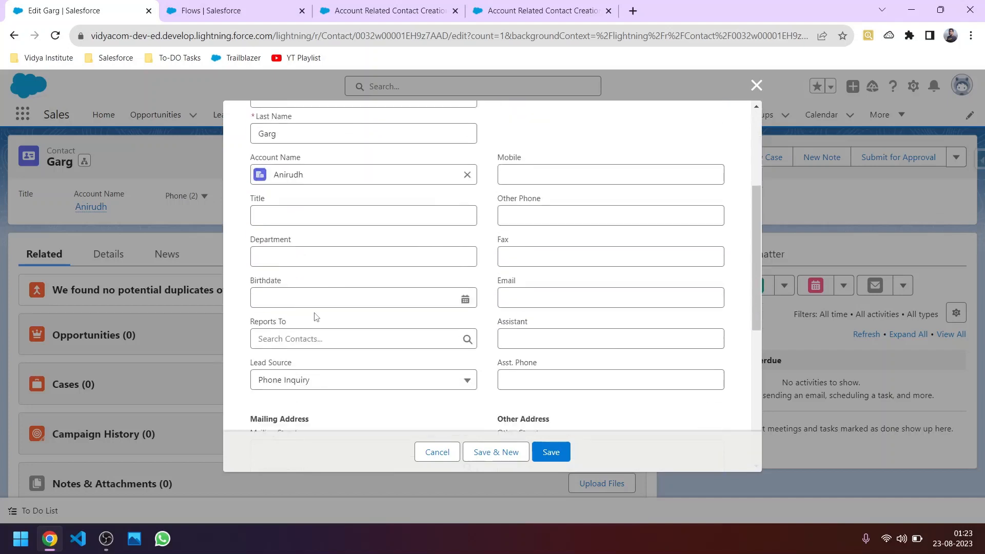
{"action": "scroll", "coordinate": [314, 323], "scroll_direction": "down", "scroll_amount": 1}
{"action": "scroll", "coordinate": [313, 324], "scroll_direction": "up", "scroll_amount": 2}
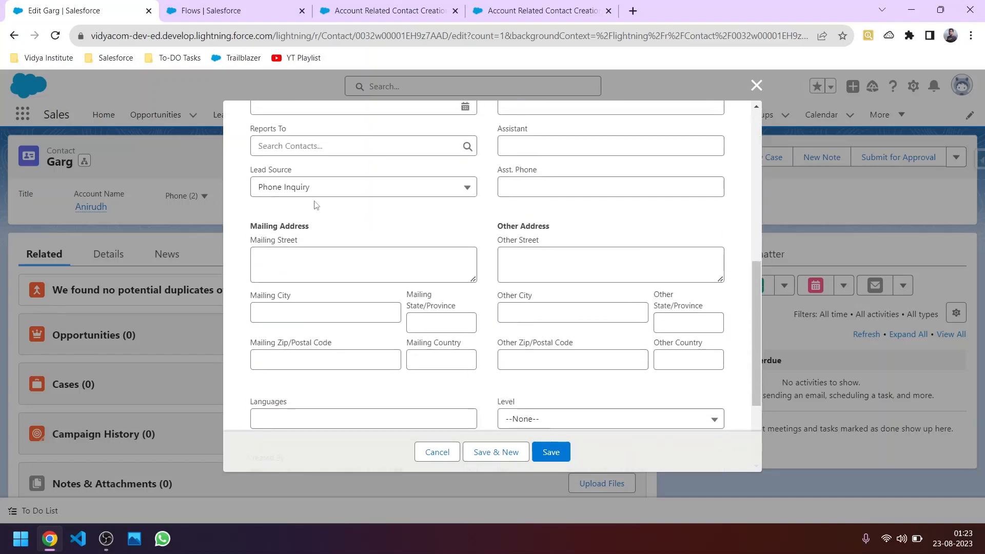
{"action": "scroll", "coordinate": [365, 259], "scroll_direction": "up", "scroll_amount": 7}
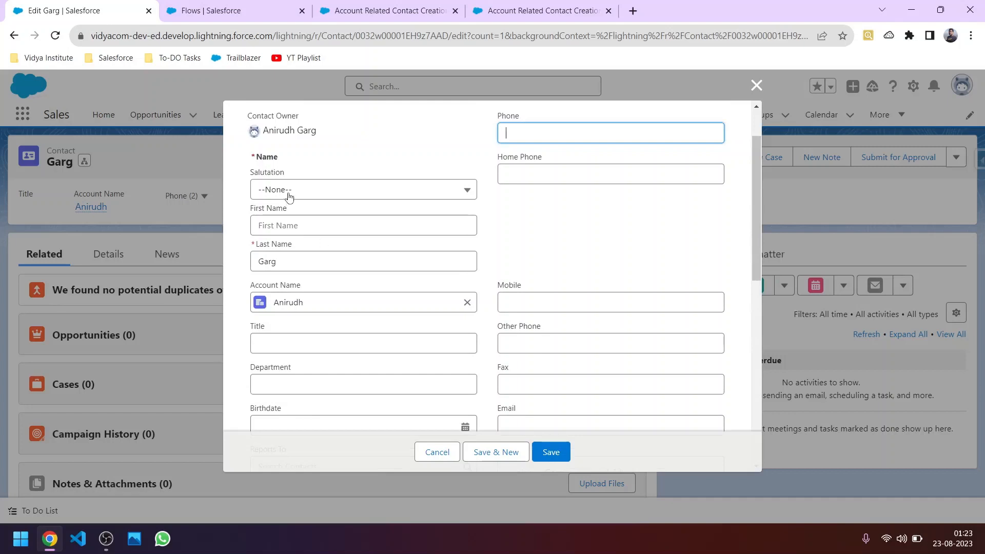
{"action": "left_click", "coordinate": [394, 7]}
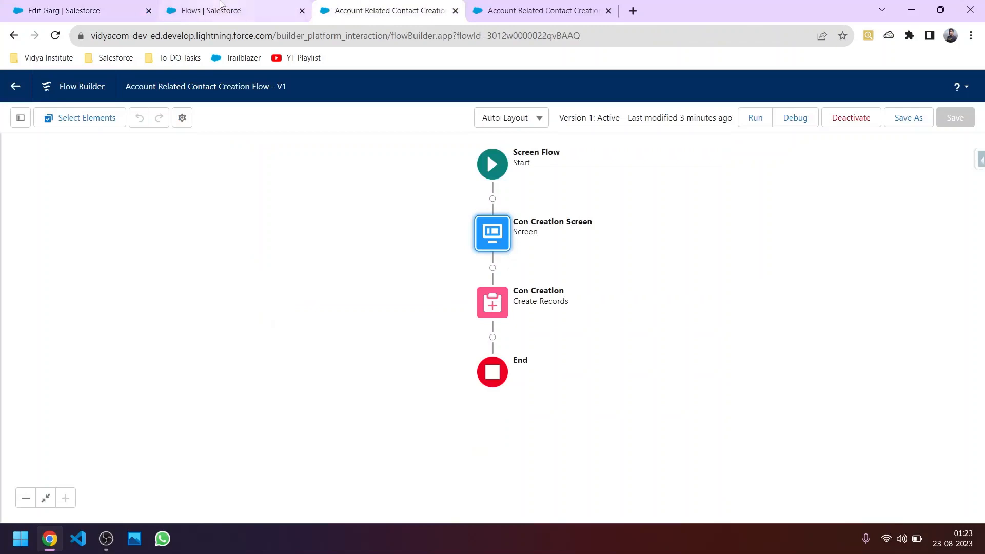
Step: Review the Con Creation step's LeadSource, LastName and AccountId mappings, then cancel without changes
{"action": "double_click", "coordinate": [494, 300]}
{"action": "scroll", "coordinate": [387, 334], "scroll_direction": "down", "scroll_amount": 3}
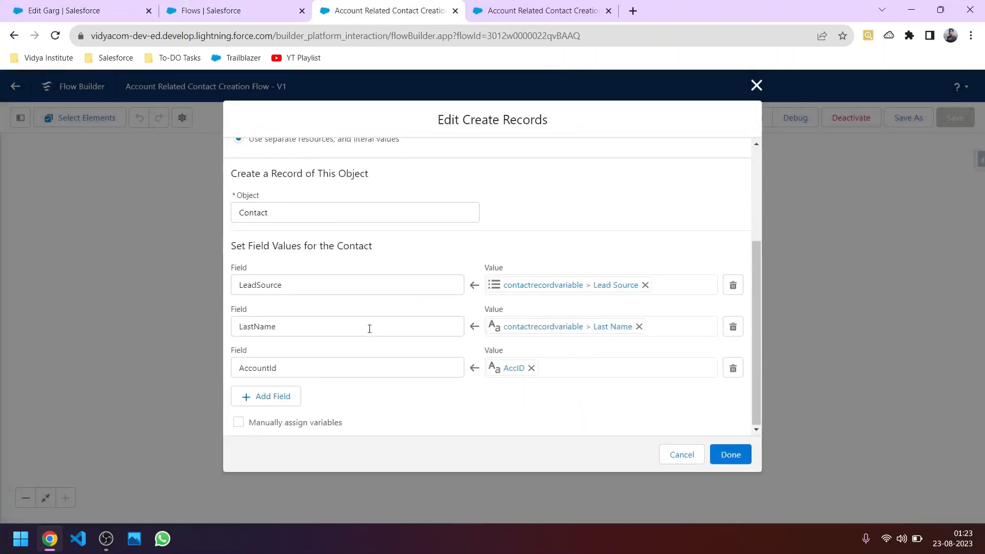
{"action": "left_click", "coordinate": [232, 10]}
{"action": "left_click", "coordinate": [369, 4]}
{"action": "left_click", "coordinate": [92, 4]}
{"action": "left_click", "coordinate": [403, 15]}
{"action": "left_click", "coordinate": [676, 453]}
{"action": "left_click", "coordinate": [239, 9]}
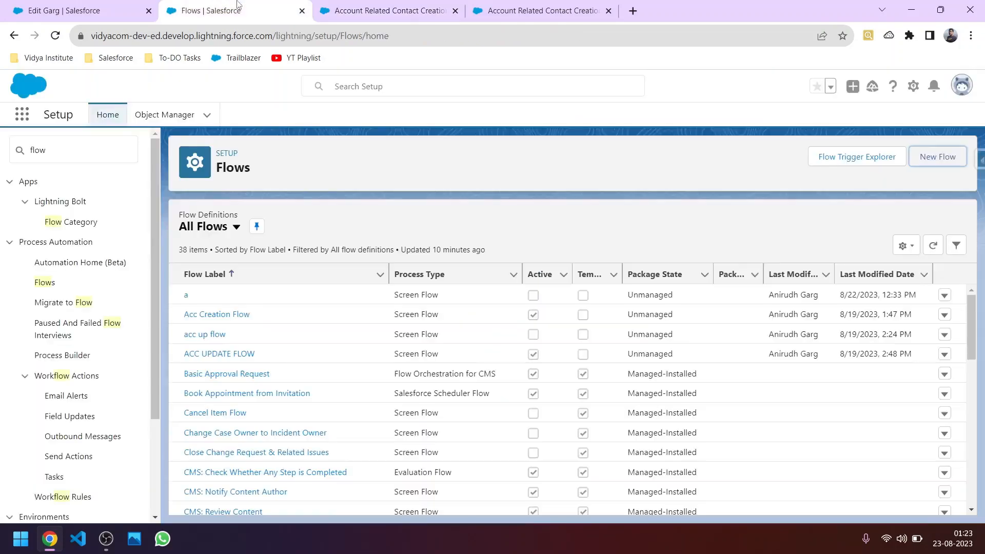
Step: Discard the Edit contact dialog unsaved, then open the Trailblazer profile with 47 badges and 73,175 points
{"action": "left_click", "coordinate": [43, 7]}
{"action": "left_click", "coordinate": [436, 452]}
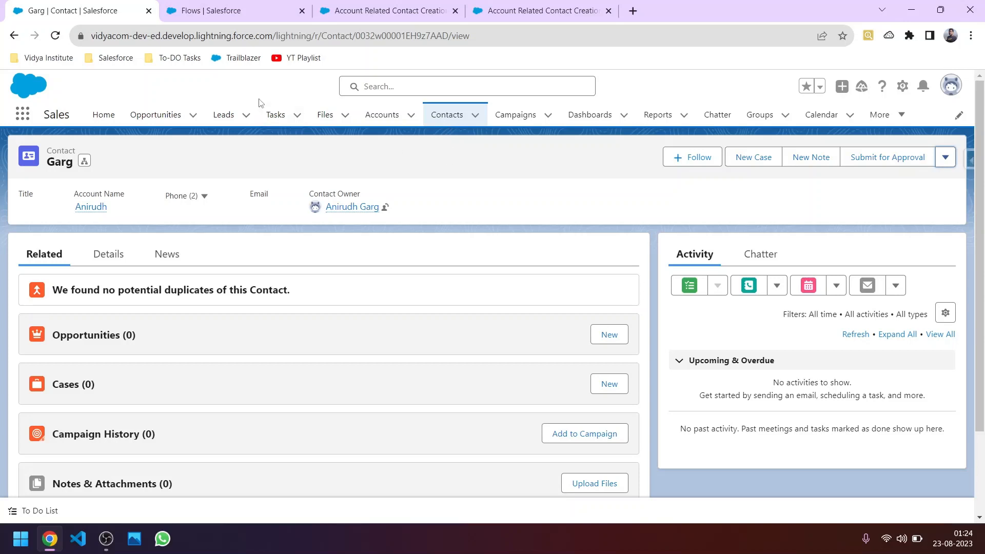
{"action": "left_click", "coordinate": [248, 64]}
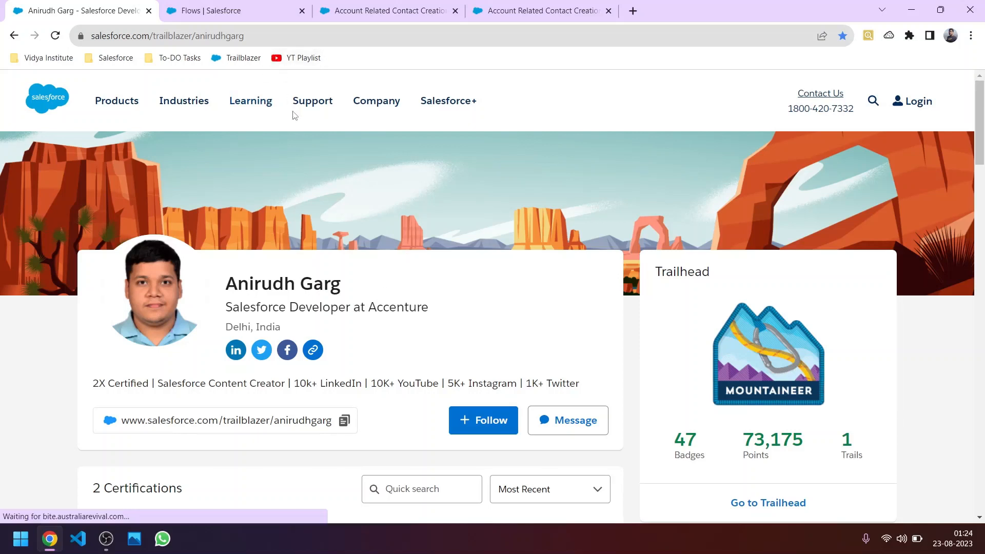
Step: Open the LinkedIn page linked beneath the Trailblazer profile name in a new tab
{"action": "scroll", "coordinate": [446, 314], "scroll_direction": "down", "scroll_amount": 1}
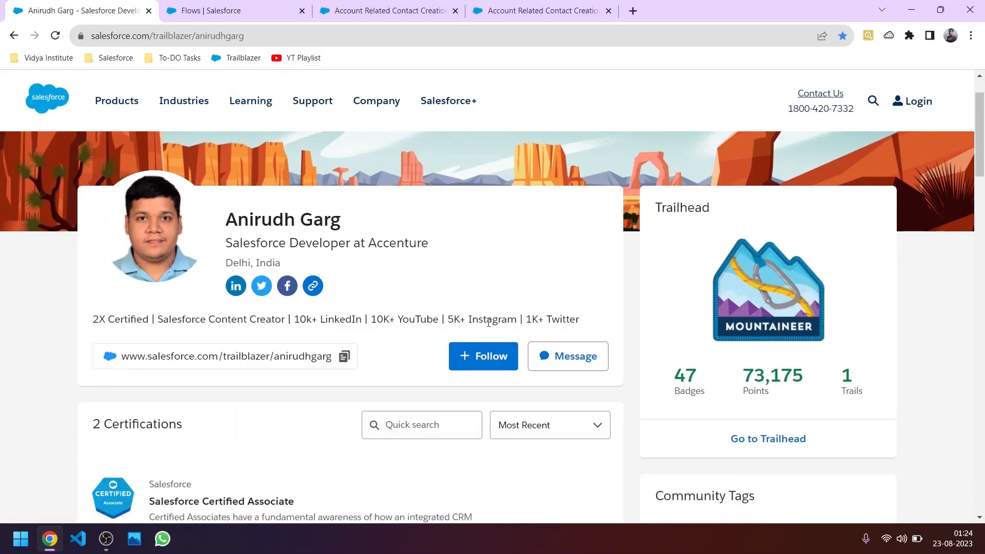
{"action": "left_click", "coordinate": [236, 286]}
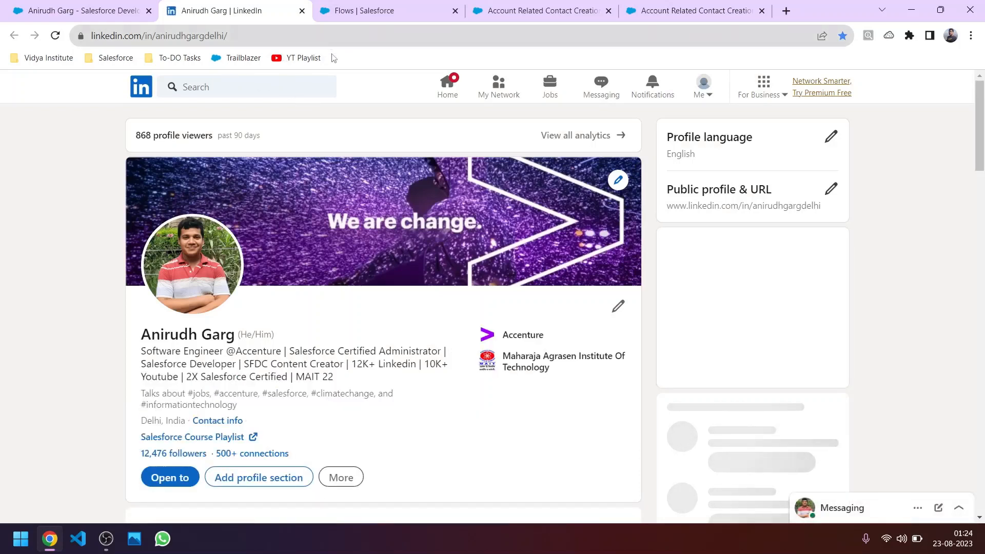
Step: Go to the 14-video YouTube playlist 'Salesforce ( From Scratch to Advance ) Complete Course' and browse to the later tutorials
{"action": "left_click", "coordinate": [305, 59]}
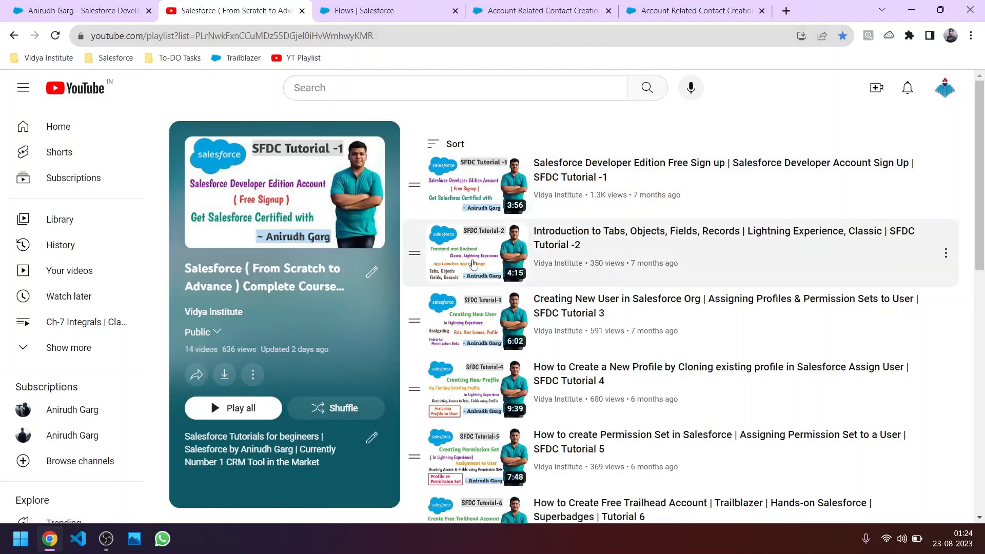
{"action": "scroll", "coordinate": [561, 331], "scroll_direction": "down", "scroll_amount": 10}
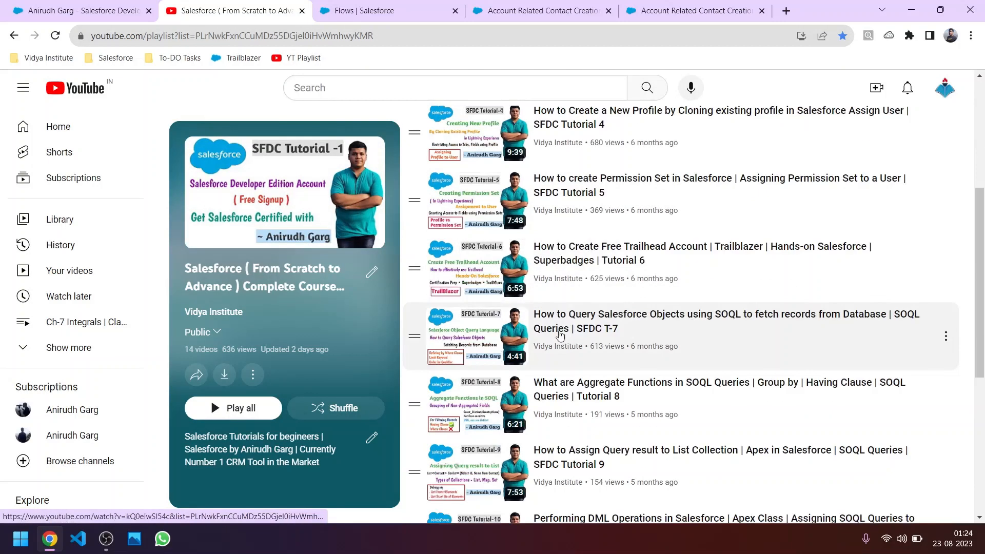